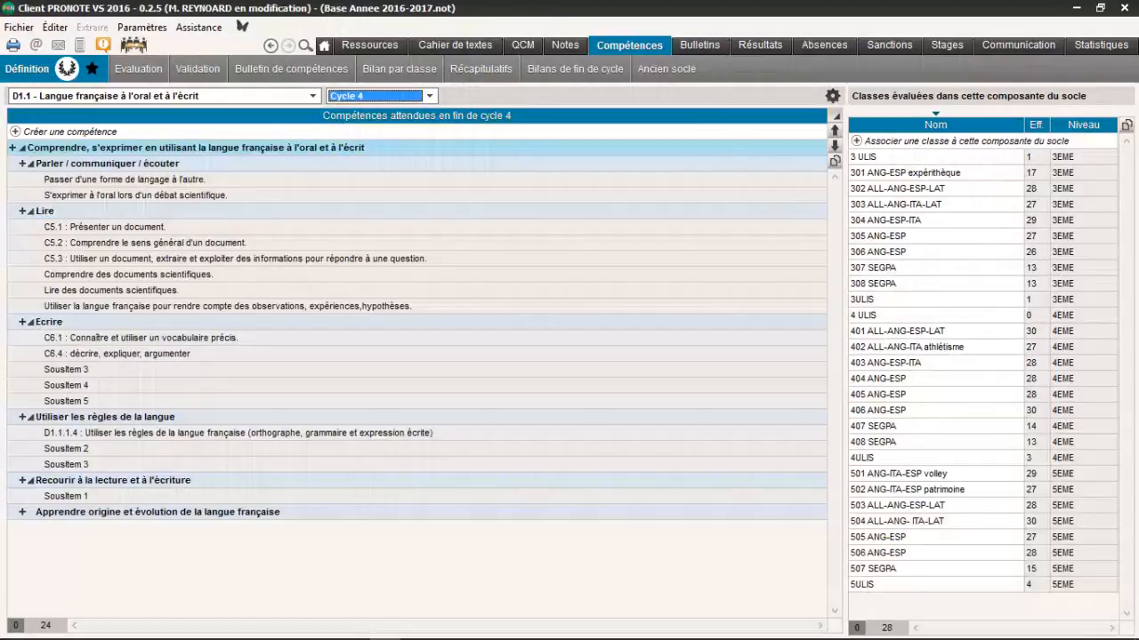
- Select the component D1.1 - Langue française à l'oral et à l'écrit, and open the Saisie des évaluations view
{"action": "left_click", "coordinate": [122, 97]}
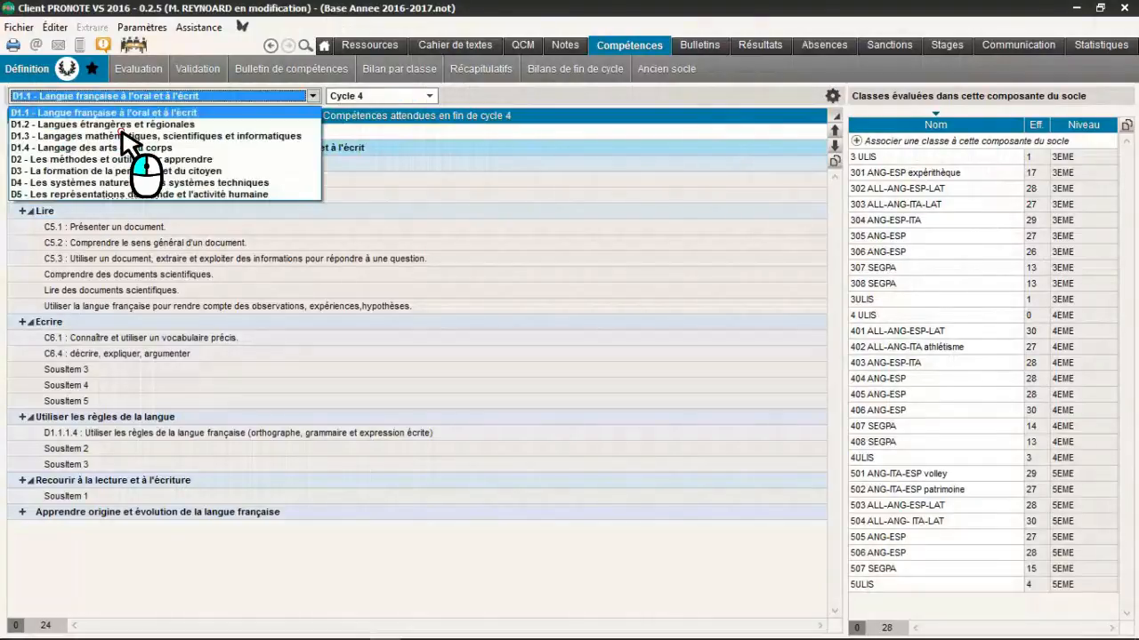
{"action": "left_click", "coordinate": [120, 113]}
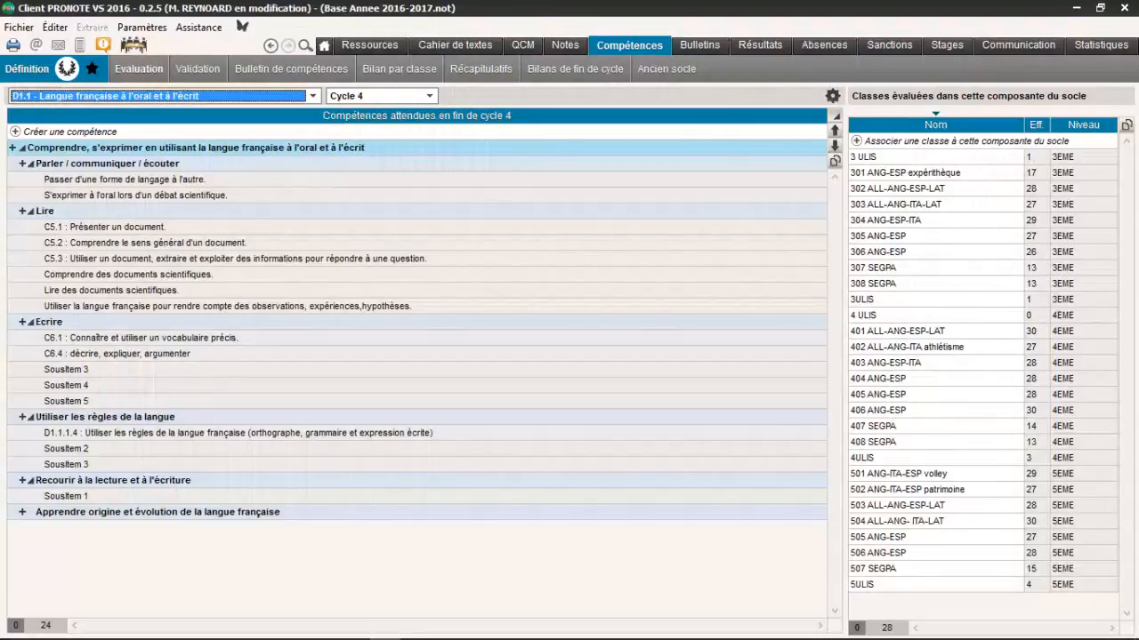
{"action": "mouse_move", "coordinate": [139, 69]}
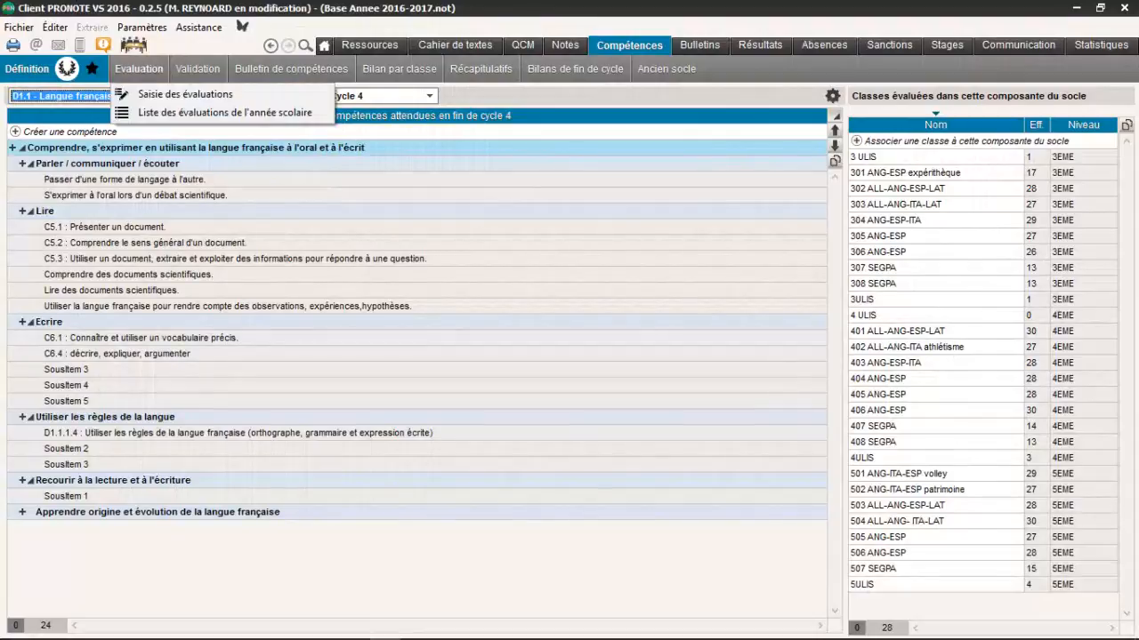
{"action": "left_click", "coordinate": [147, 95]}
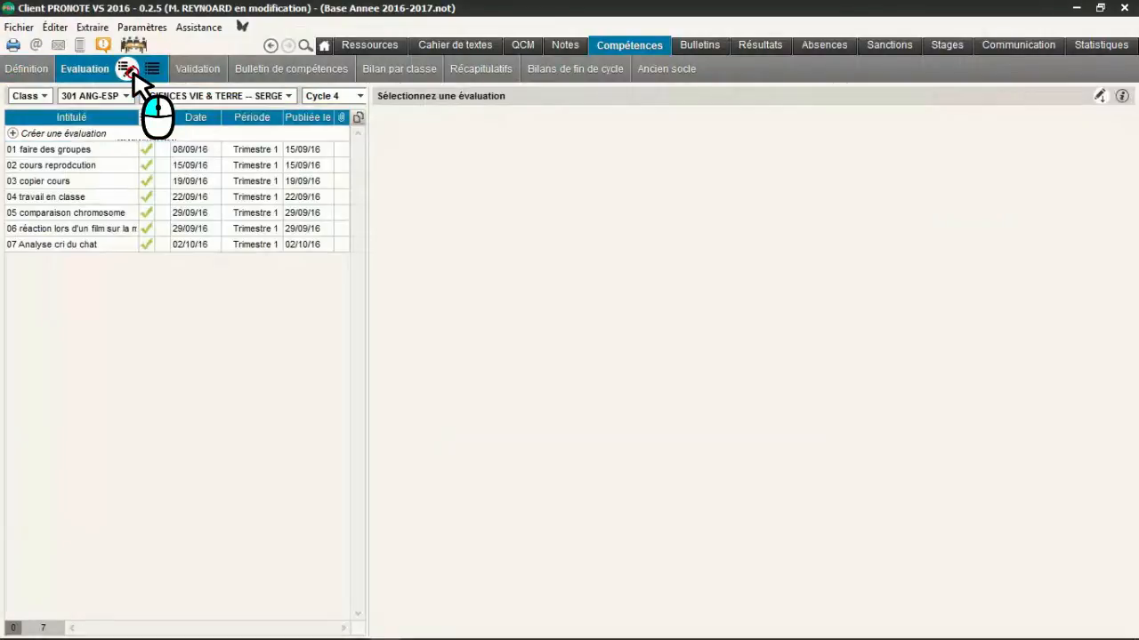
- Display the Cycle 4 evaluations of class 504 ALL-ANG- ITA-LAT
{"action": "left_click", "coordinate": [127, 96]}
{"action": "scroll", "coordinate": [128, 101], "scroll_direction": "down", "scroll_amount": 5}
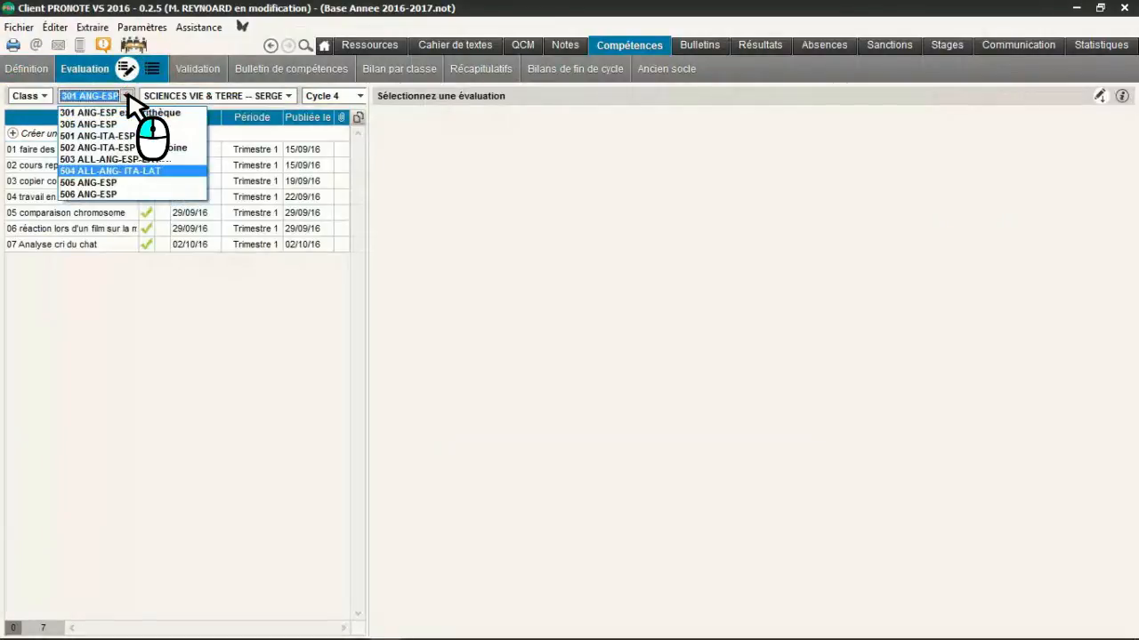
{"action": "left_click", "coordinate": [127, 97]}
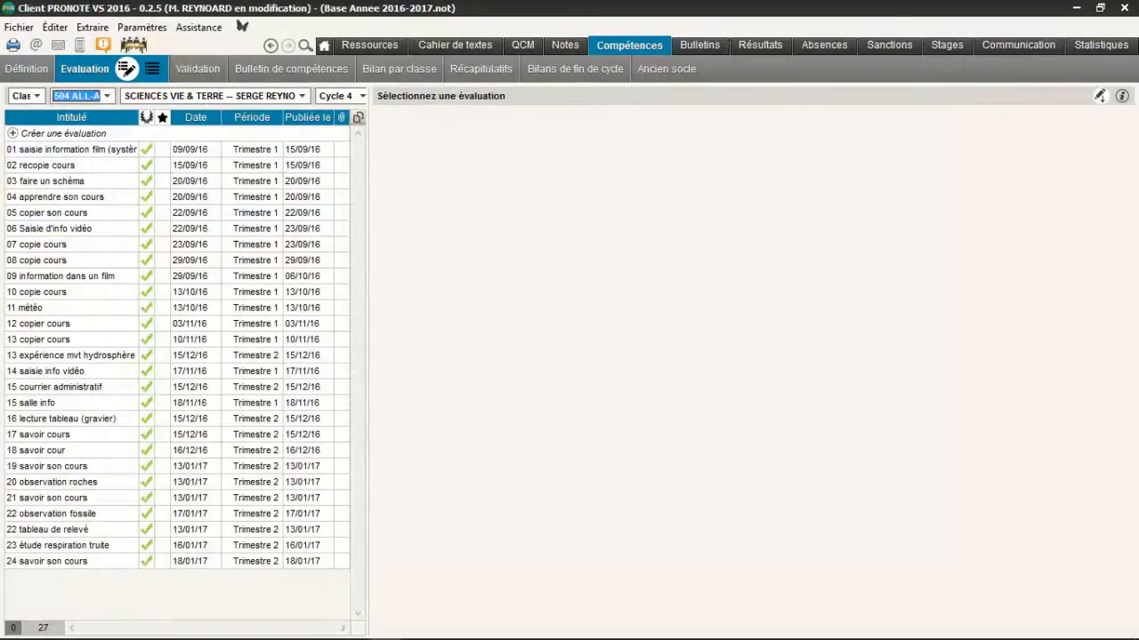
{"action": "left_click", "coordinate": [363, 97]}
{"action": "left_click", "coordinate": [363, 97]}
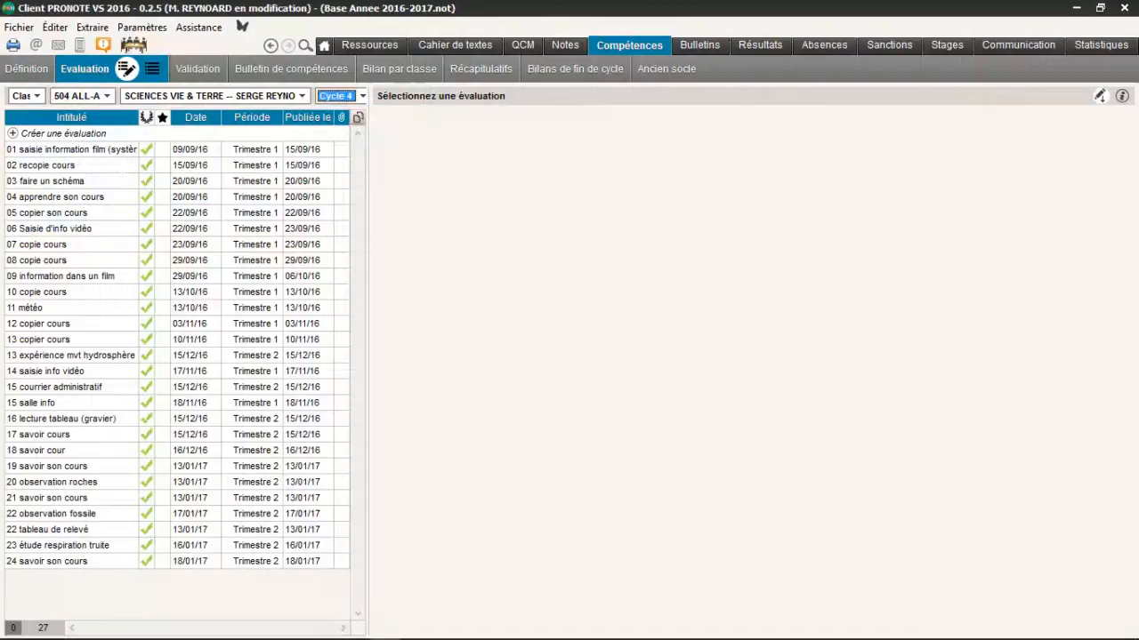
- Look at the students' results for the evaluations 18 savoir cour and 19 savoir son cours
{"action": "left_click", "coordinate": [210, 452]}
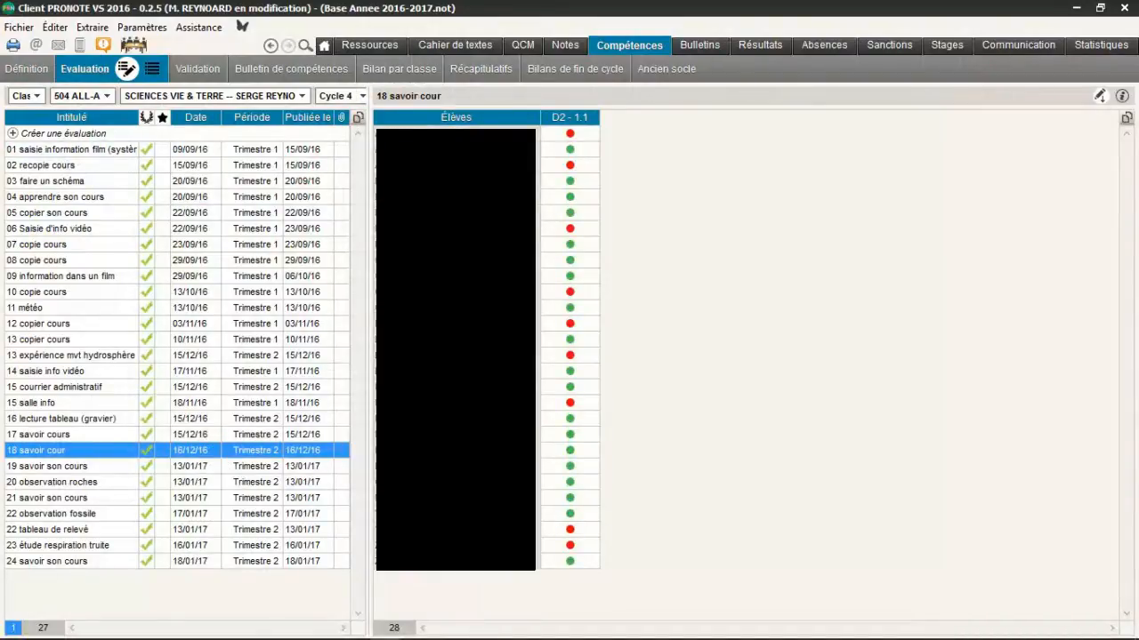
{"action": "left_click", "coordinate": [210, 467]}
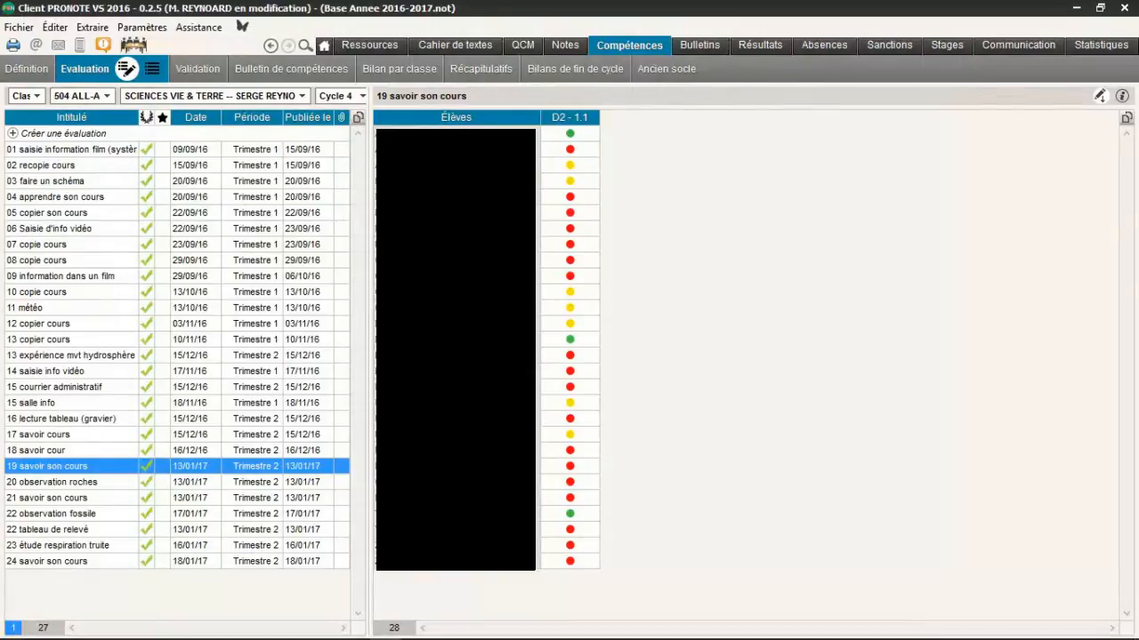
- Start a new evaluation titled "25 test" with 29/01/2017 as both its date and its publication date
{"action": "left_click", "coordinate": [65, 136]}
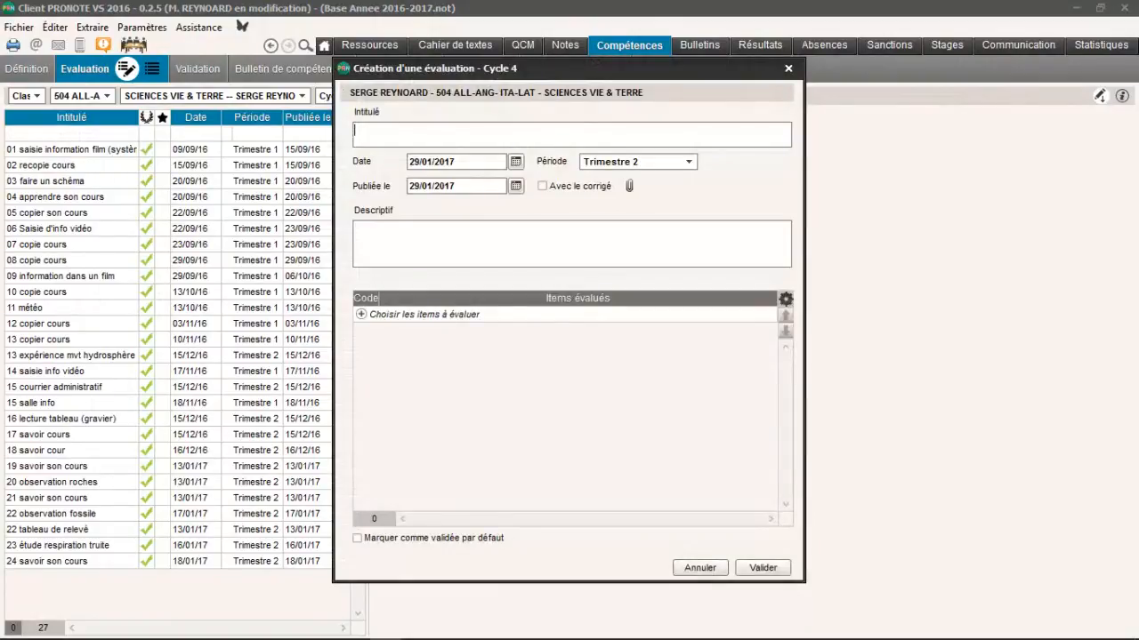
{"action": "type", "text": "25 test"}
{"action": "left_click", "coordinate": [515, 161]}
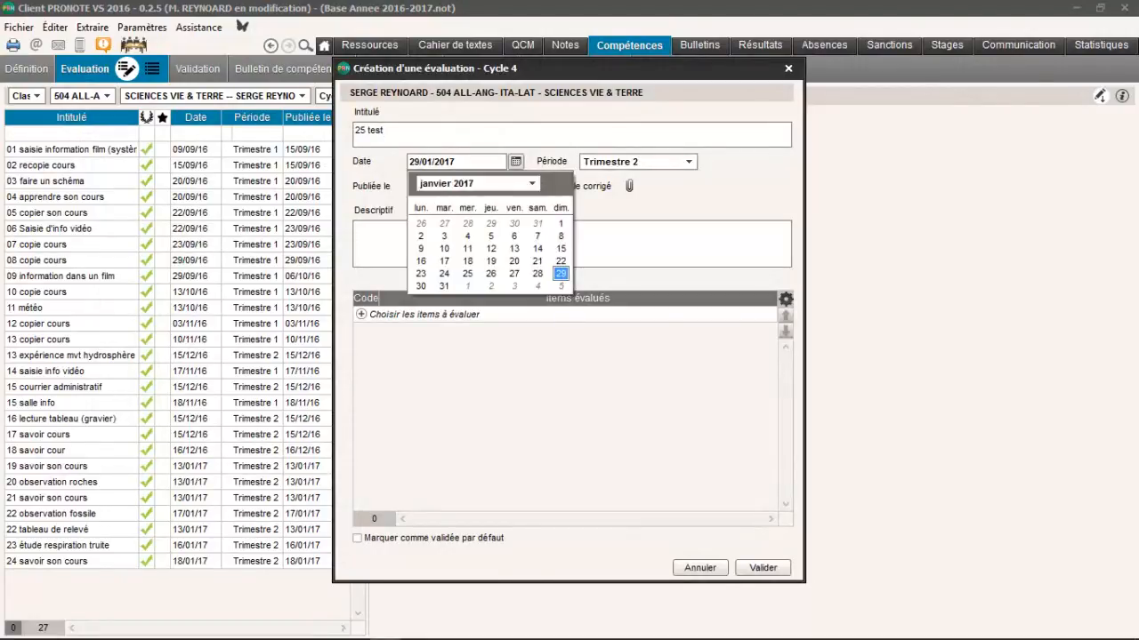
{"action": "left_click", "coordinate": [560, 274]}
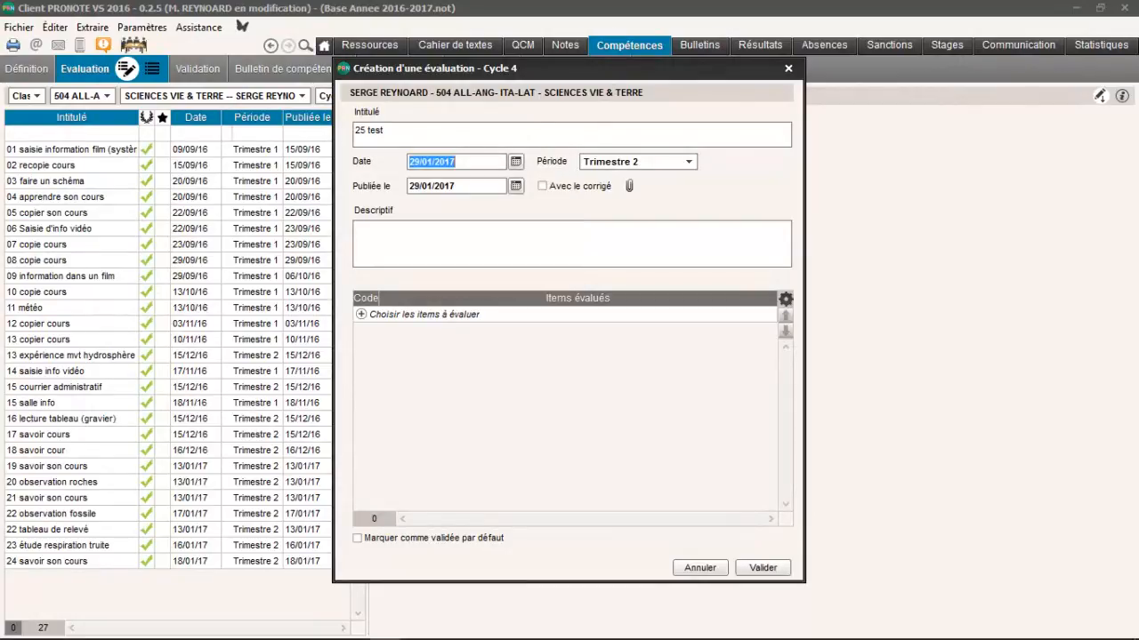
{"action": "left_click", "coordinate": [516, 186]}
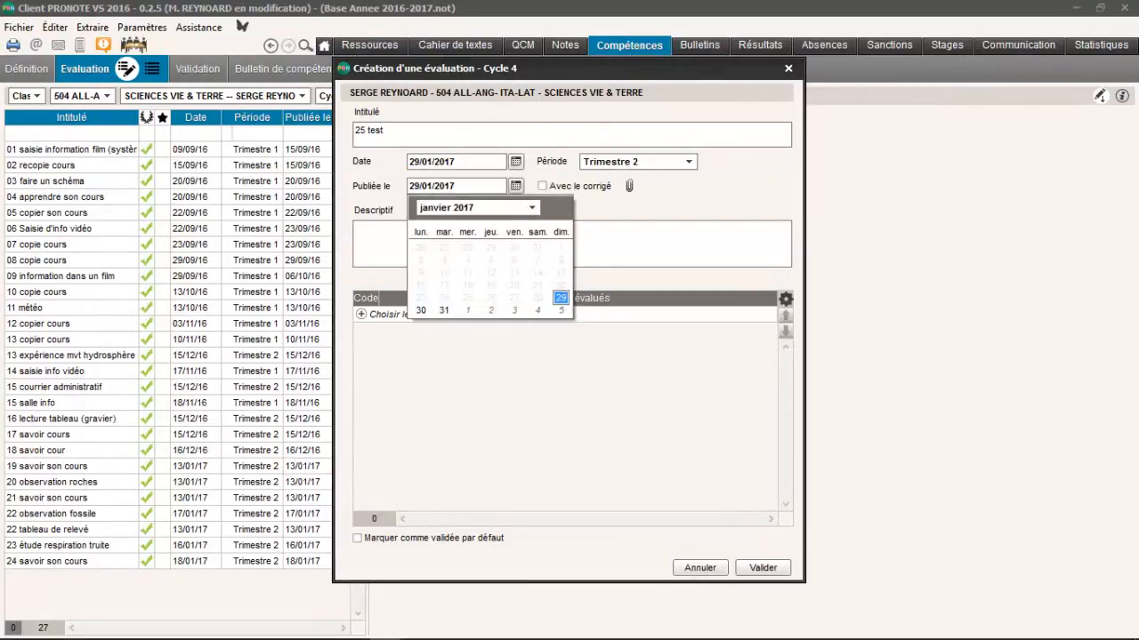
{"action": "left_click", "coordinate": [560, 298]}
- Enter "test pour montrer la saisie des compétences dans pronote" as the evaluation's description
{"action": "left_click", "coordinate": [551, 238]}
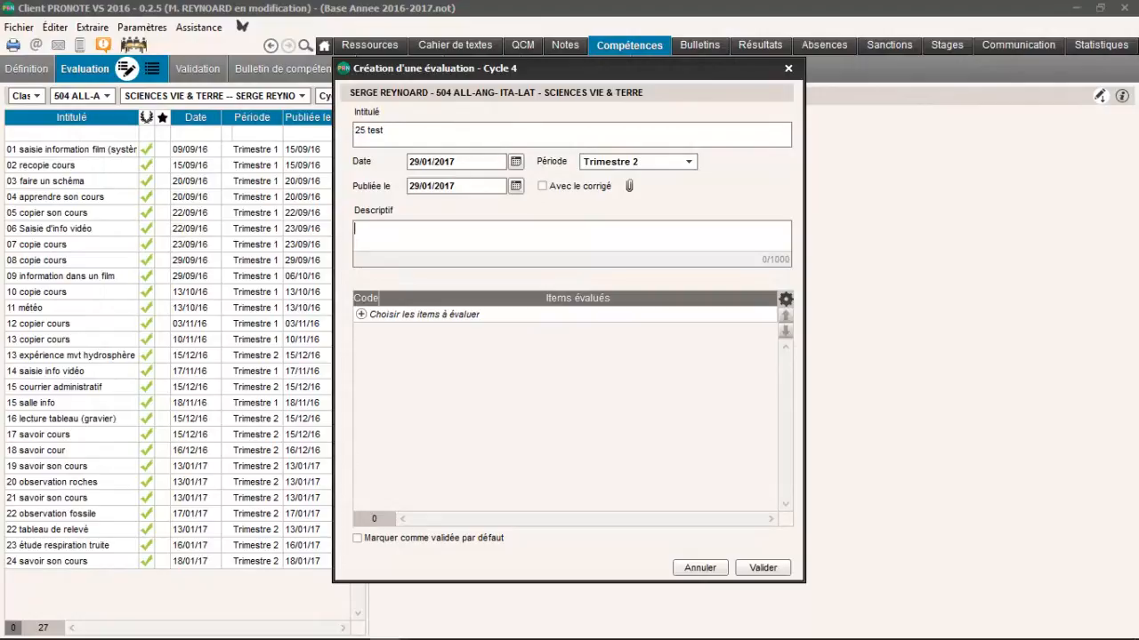
{"action": "type", "text": "test pour montrer la sia"}
{"action": "key", "text": "BackSpace"}
{"action": "key", "text": "BackSpace"}
{"action": "type", "text": "ai"}
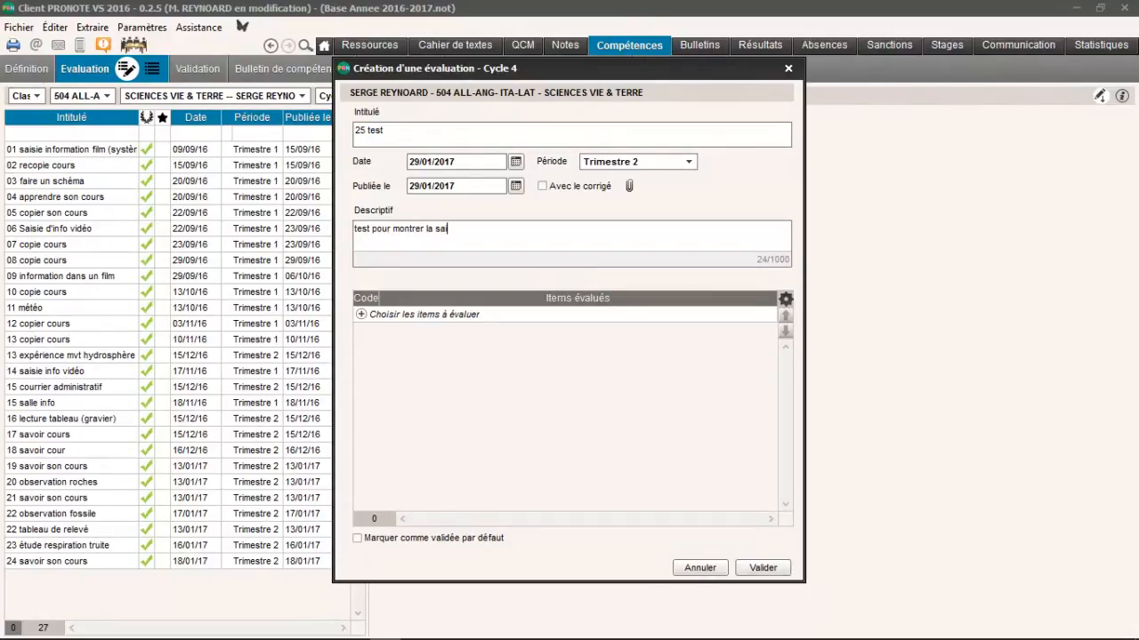
{"action": "type", "text": "sie des compétences da"}
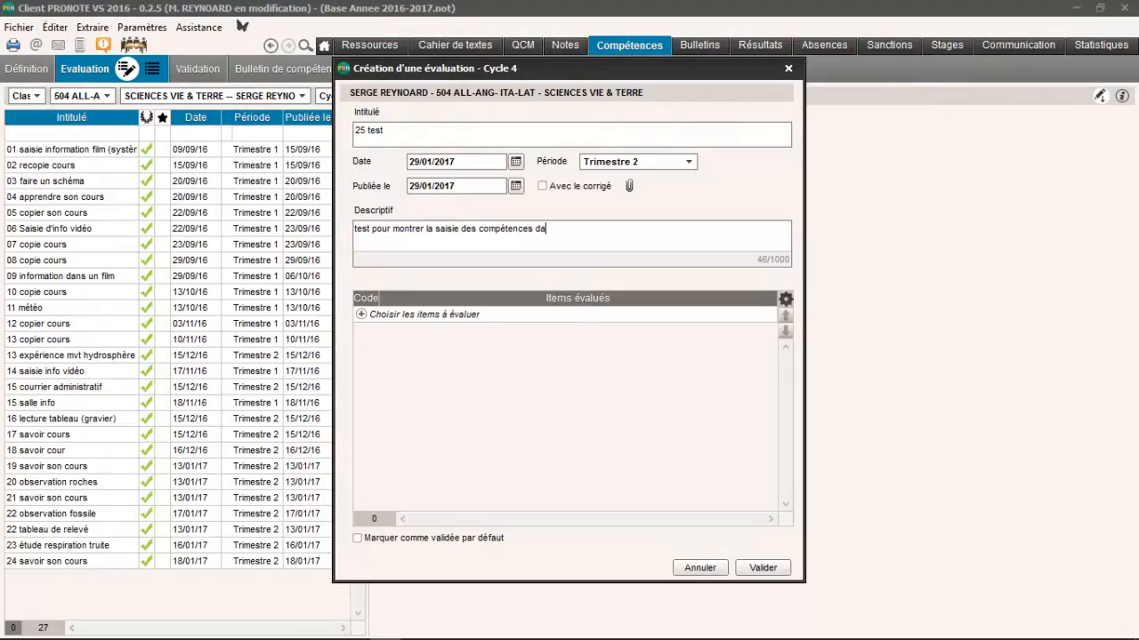
{"action": "type", "text": "ns pronote"}
- Add the item "Lire des documents scientifiques" from competency D1.1 to the evaluated items
{"action": "left_click", "coordinate": [490, 313]}
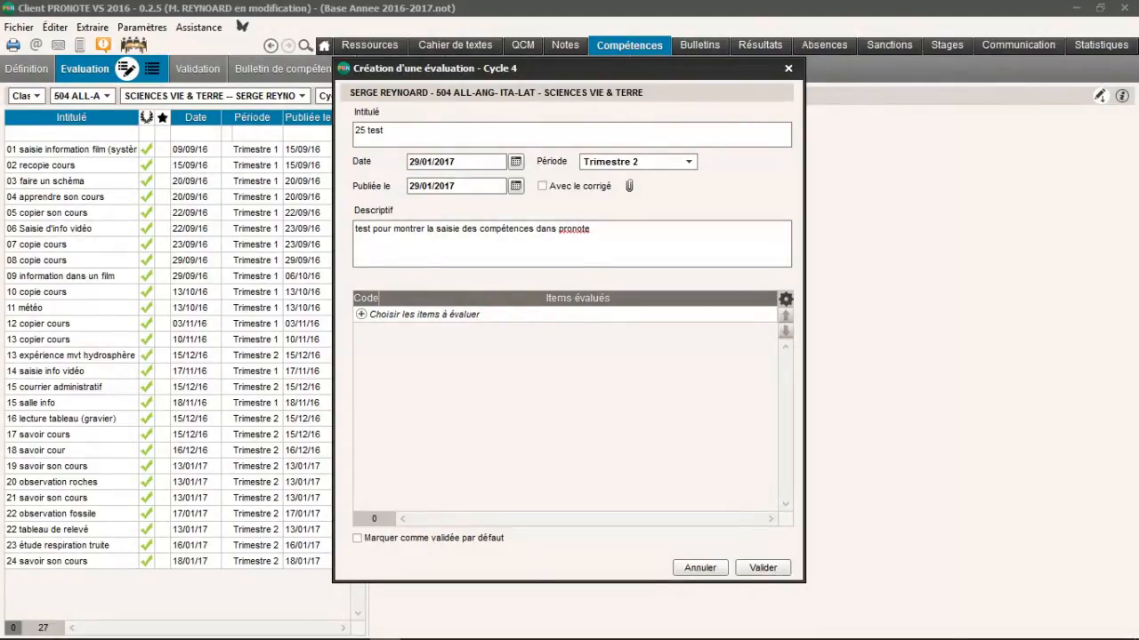
{"action": "left_click", "coordinate": [736, 159]}
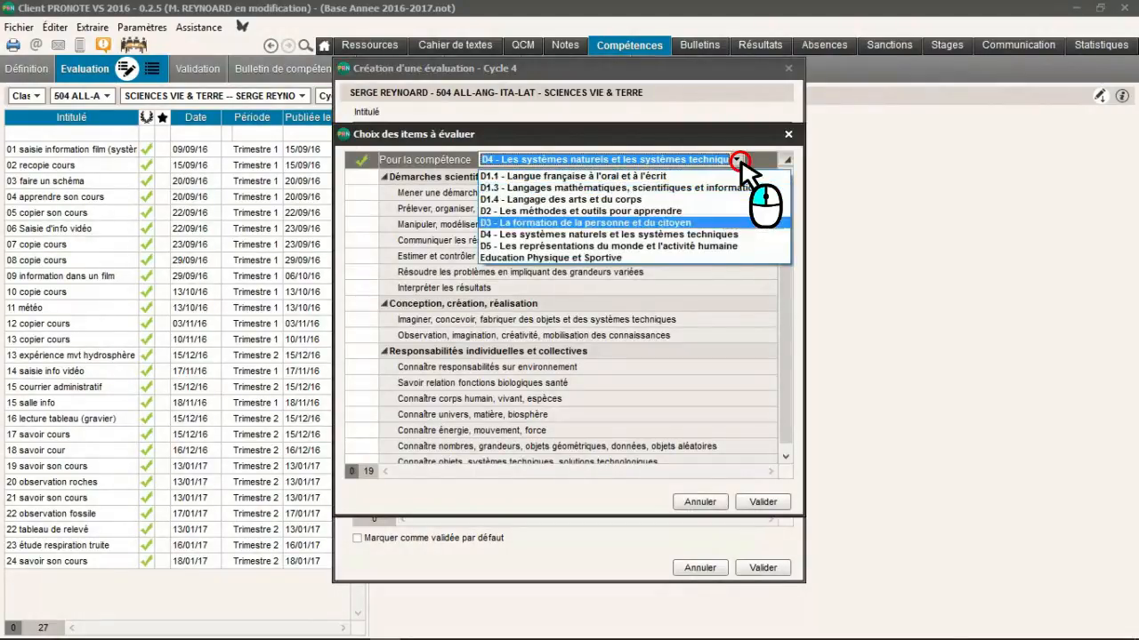
{"action": "left_click", "coordinate": [574, 177]}
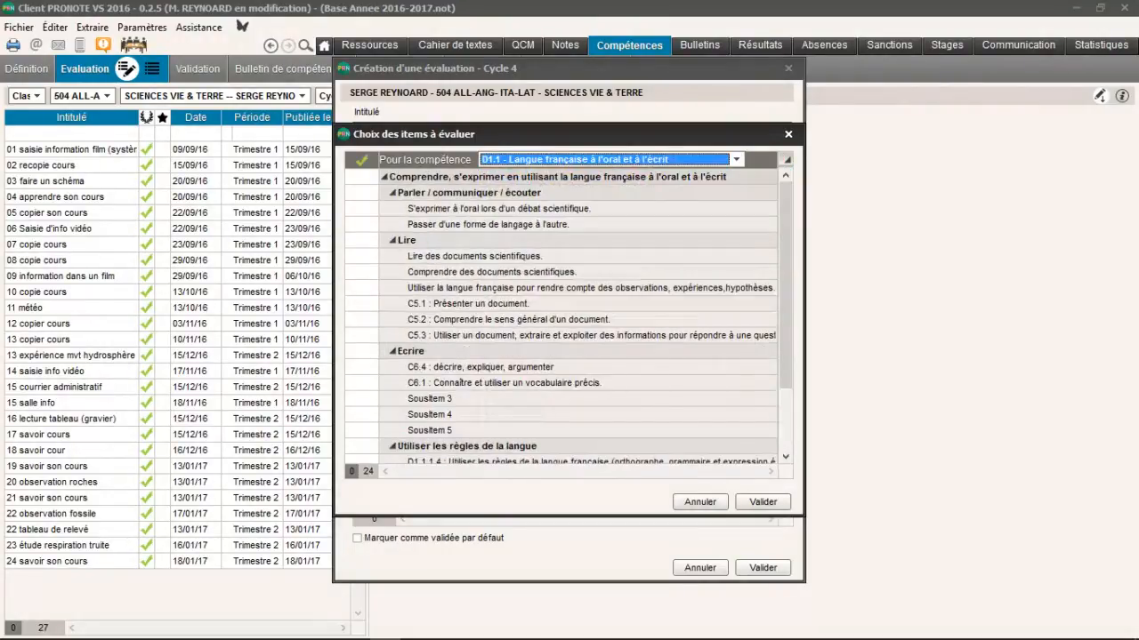
{"action": "left_click", "coordinate": [362, 256]}
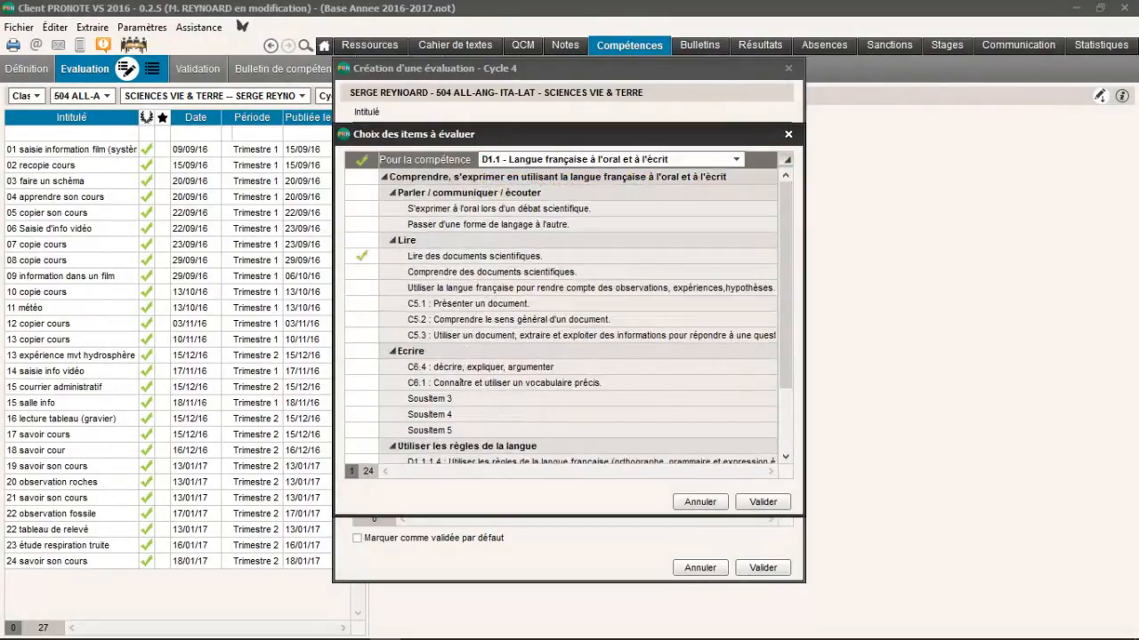
{"action": "left_click", "coordinate": [762, 502]}
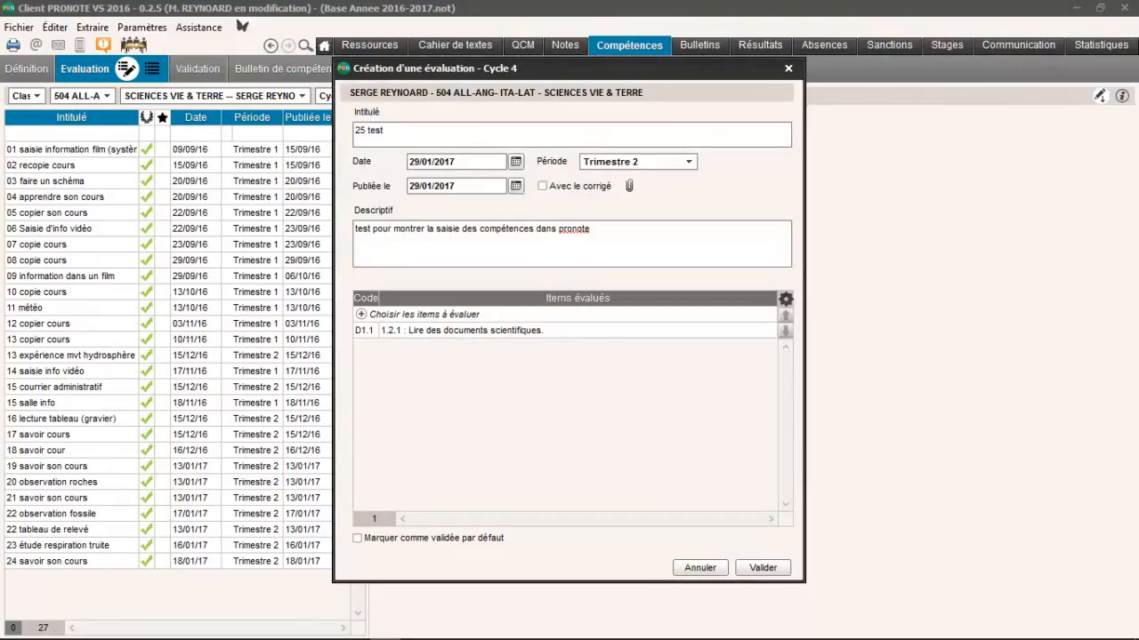
- In the item selection for competency D4, select "Prélever, organiser, traiter l'information" and "Interpréter les résultats"
{"action": "left_click", "coordinate": [424, 315]}
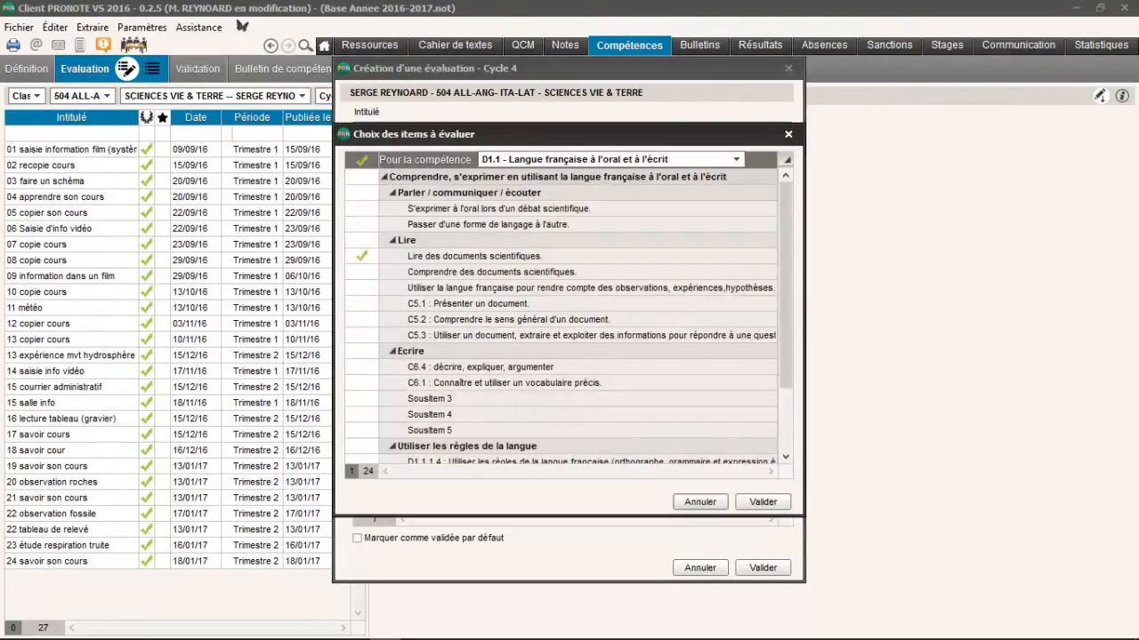
{"action": "left_click", "coordinate": [736, 160]}
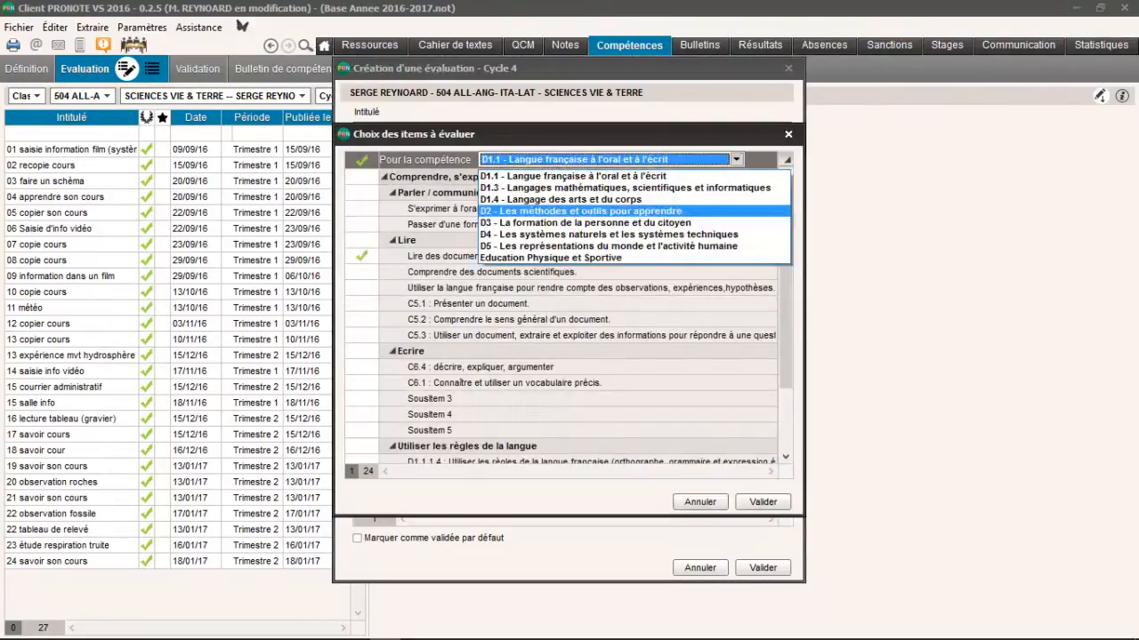
{"action": "left_click", "coordinate": [609, 235]}
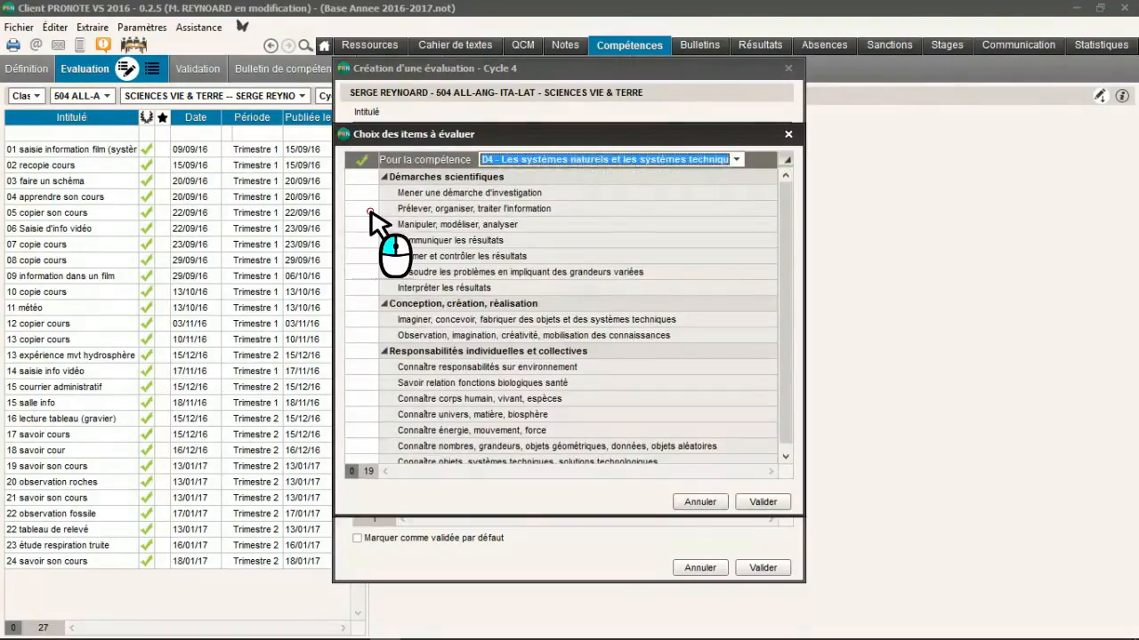
{"action": "left_click", "coordinate": [368, 210]}
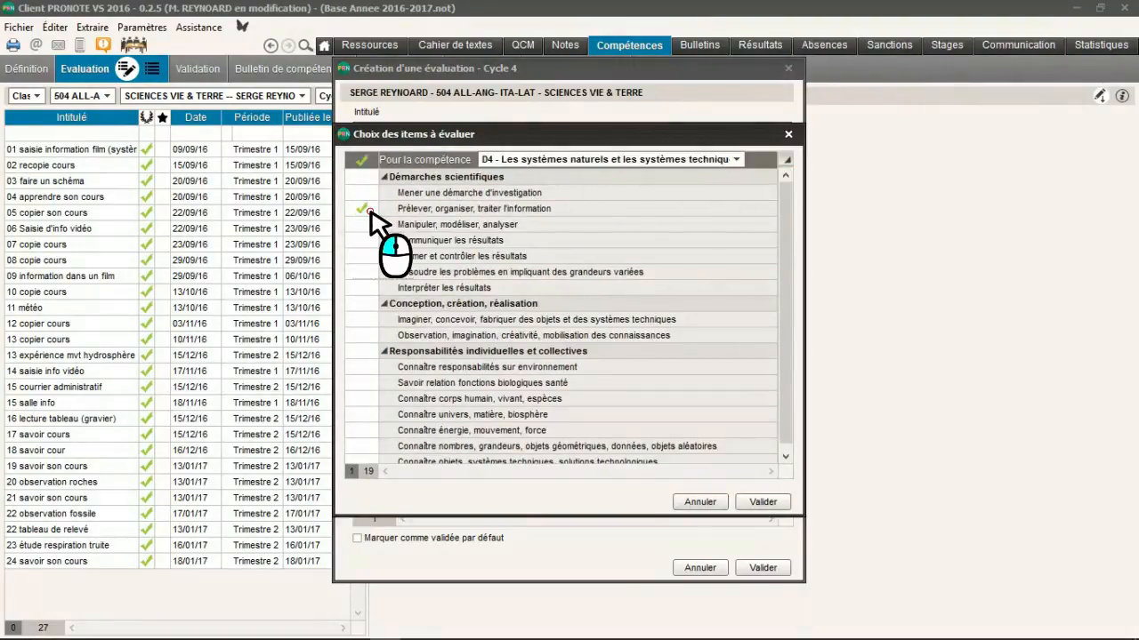
{"action": "left_click", "coordinate": [361, 287]}
- Add the D3 item "Comprendre et respecter les règles communes" to the selection and validate the new evaluation
{"action": "left_click", "coordinate": [736, 160]}
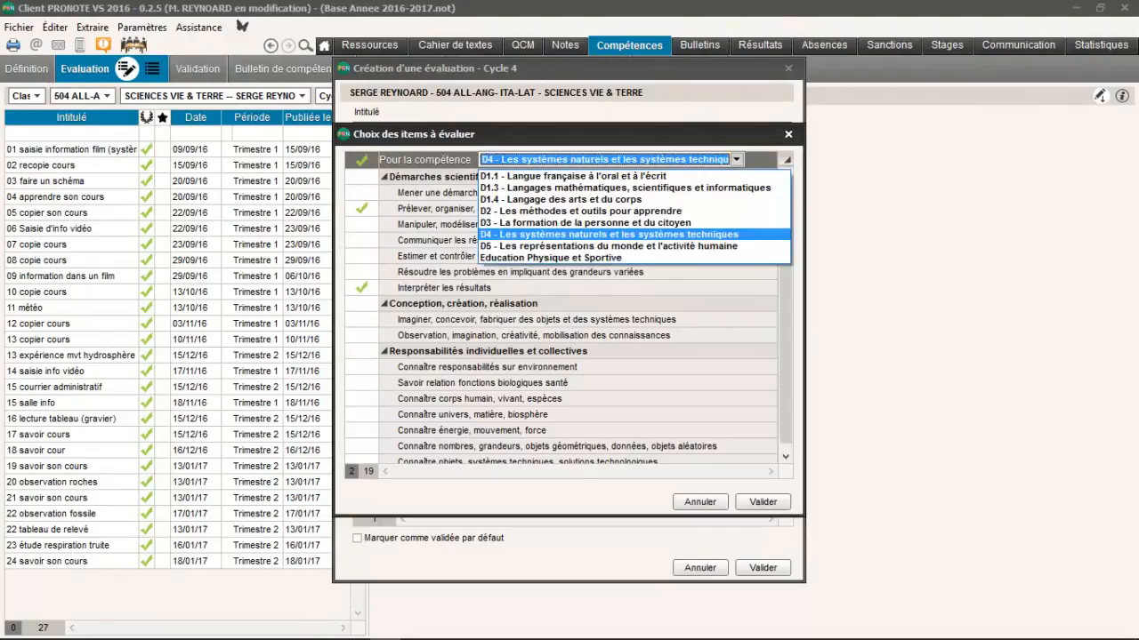
{"action": "left_click", "coordinate": [587, 222]}
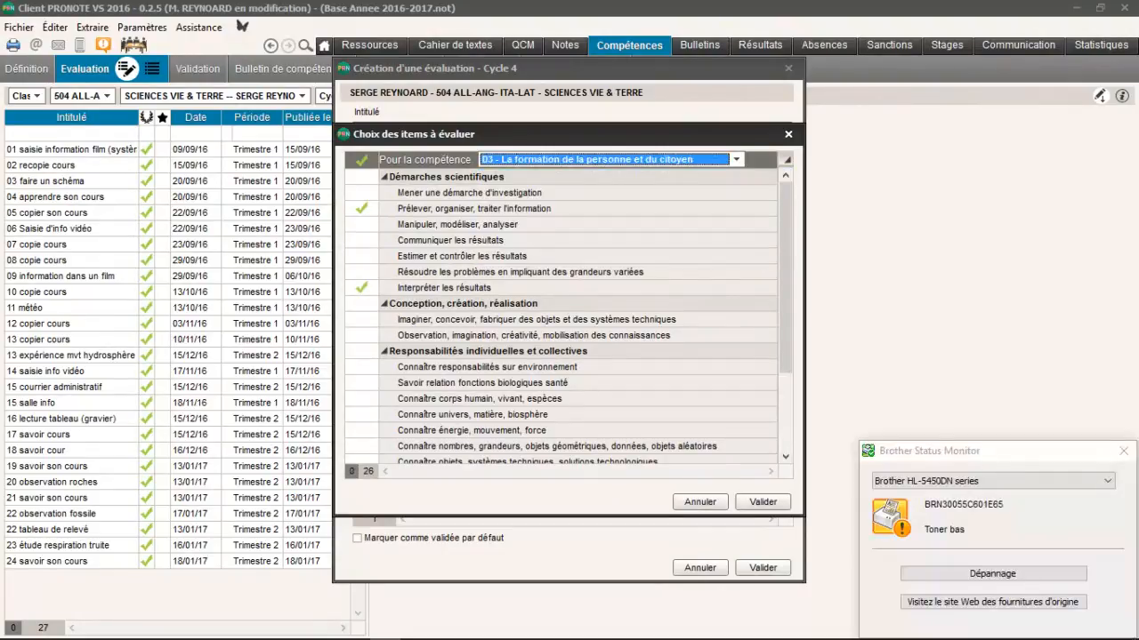
{"action": "left_click", "coordinate": [362, 305]}
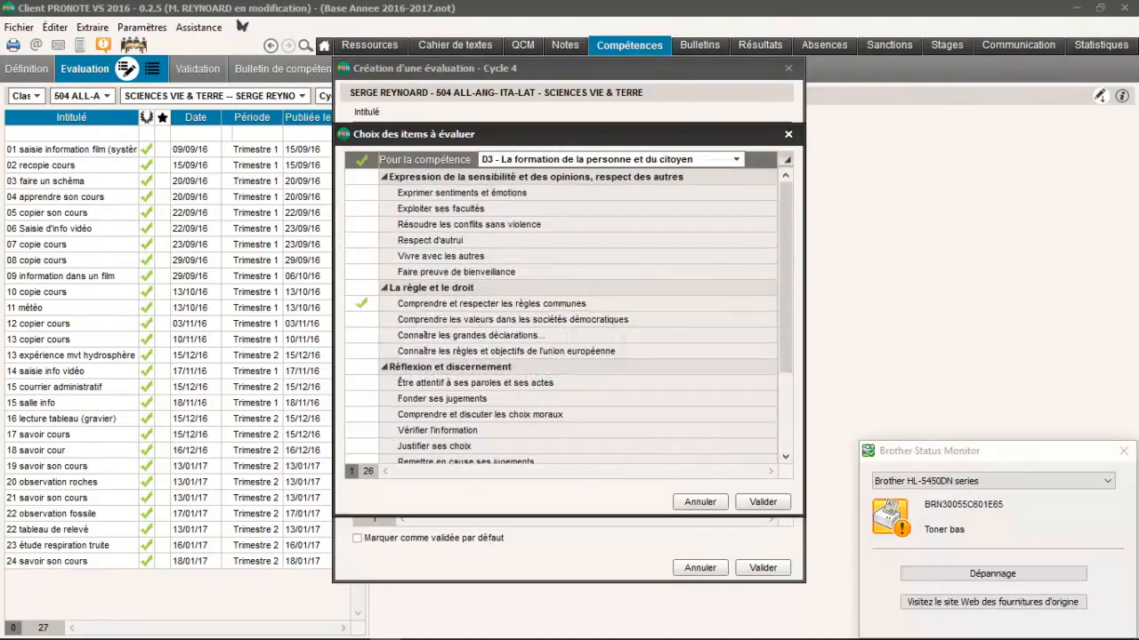
{"action": "left_click", "coordinate": [762, 502]}
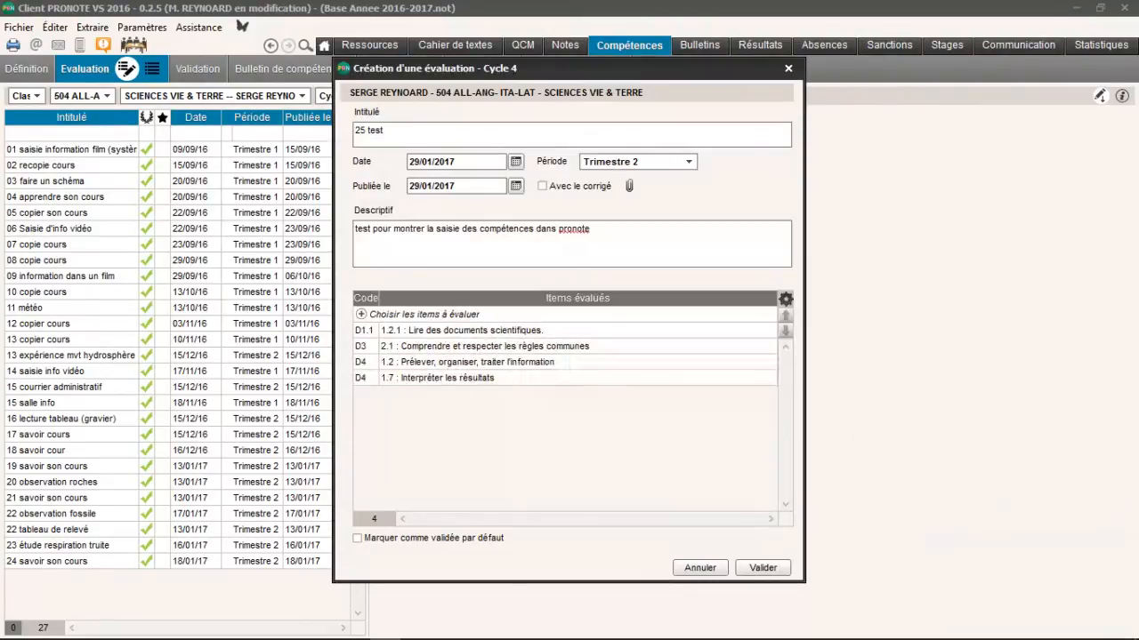
{"action": "left_click", "coordinate": [762, 568]}
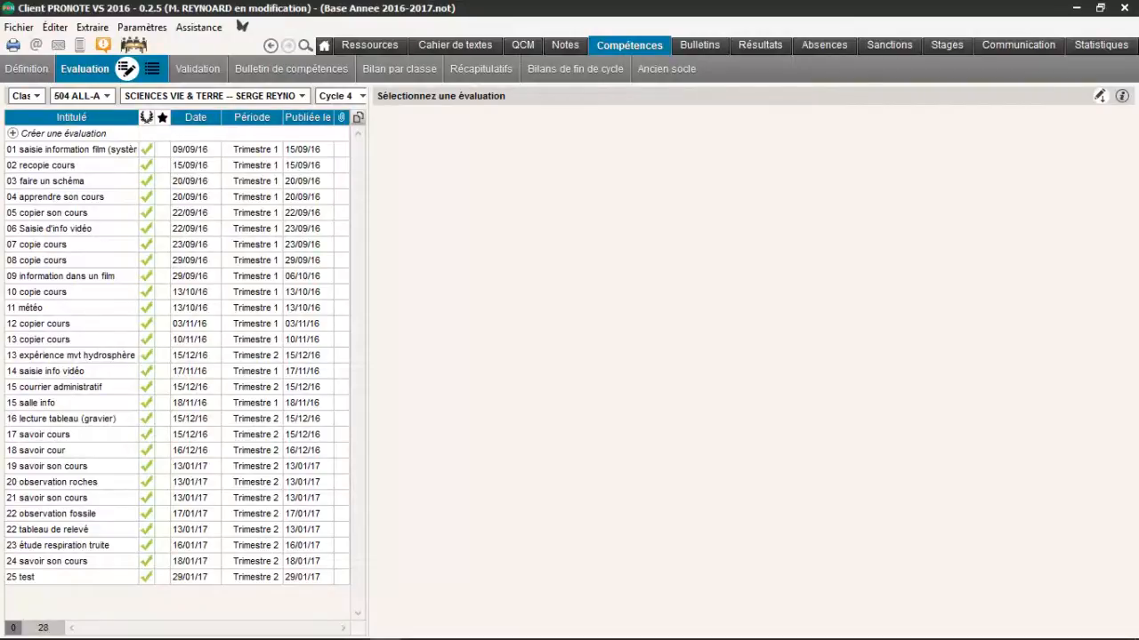
- Open the 25 test evaluation and mark the first student as Absent for item D1.1 - 1.2.1
{"action": "left_click", "coordinate": [63, 578]}
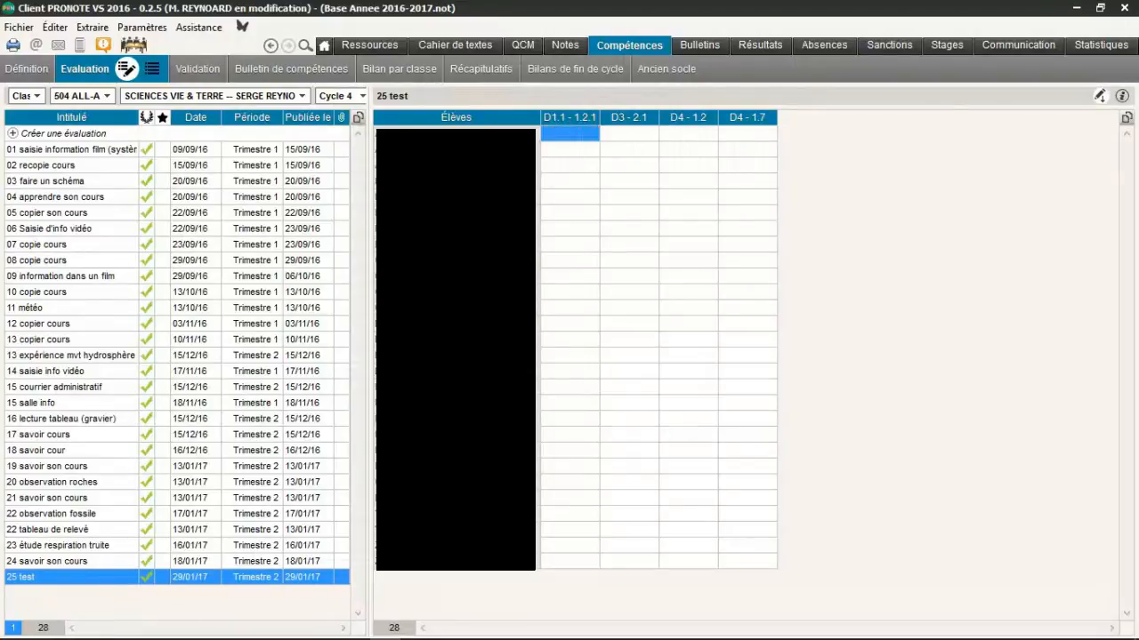
{"action": "left_click", "coordinate": [558, 135]}
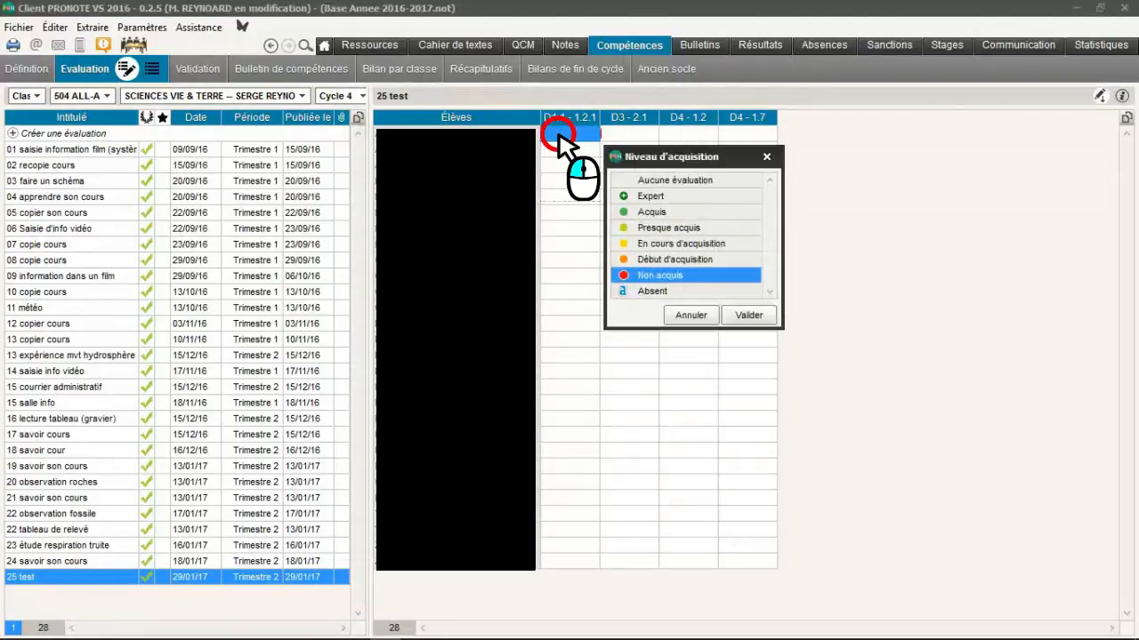
{"action": "key", "text": "Down"}
{"action": "key", "text": "Escape"}
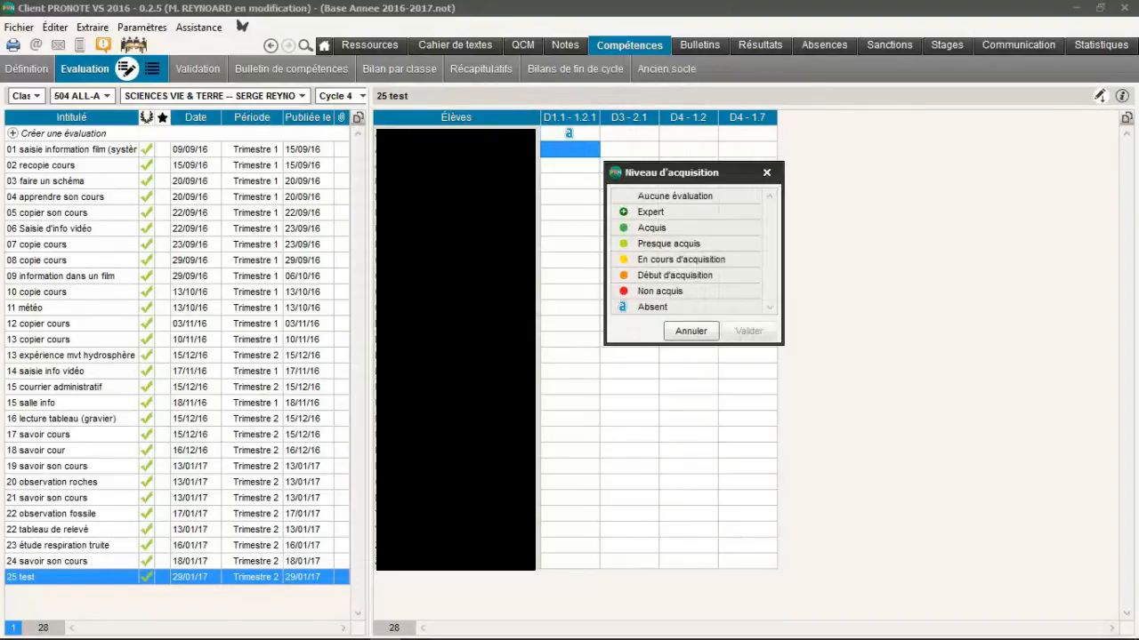
- For item D1.1 - 1.2.1, rate the second student Non acquis, the third Début d'acquisition and the fourth En cours d'acquisition
{"action": "left_click", "coordinate": [660, 291]}
{"action": "left_click", "coordinate": [749, 330]}
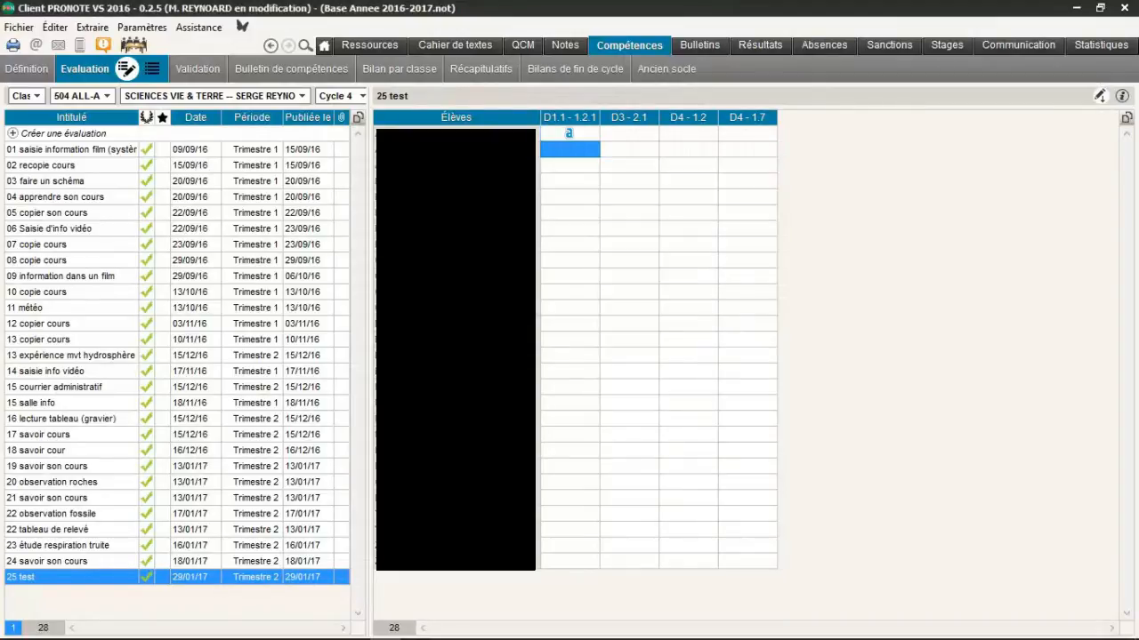
{"action": "left_click", "coordinate": [675, 291]}
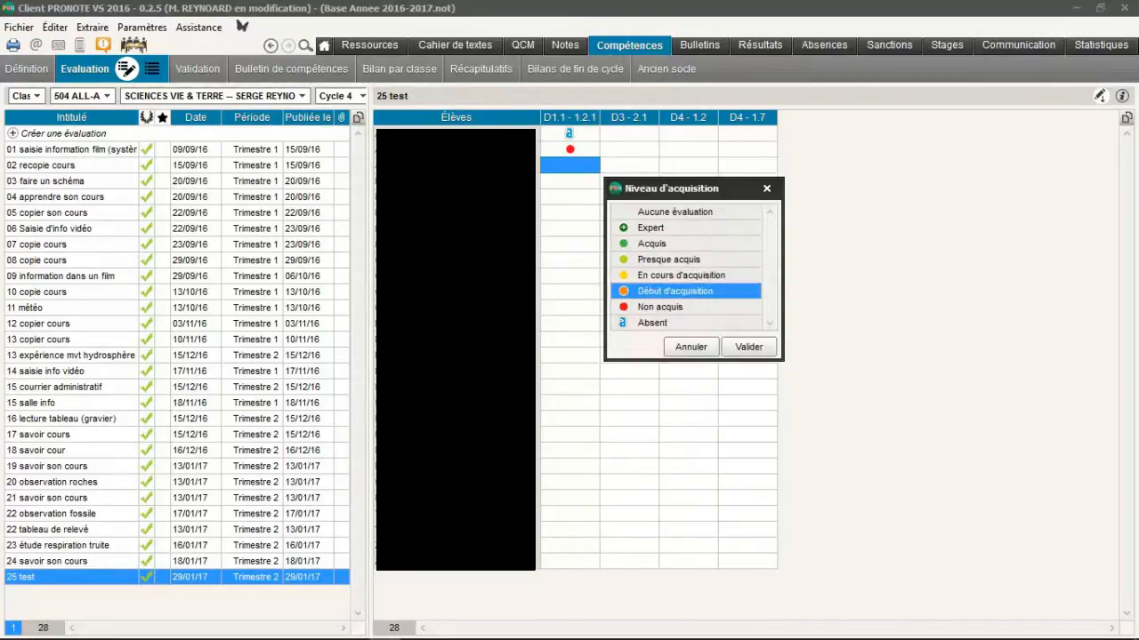
{"action": "left_click", "coordinate": [749, 347]}
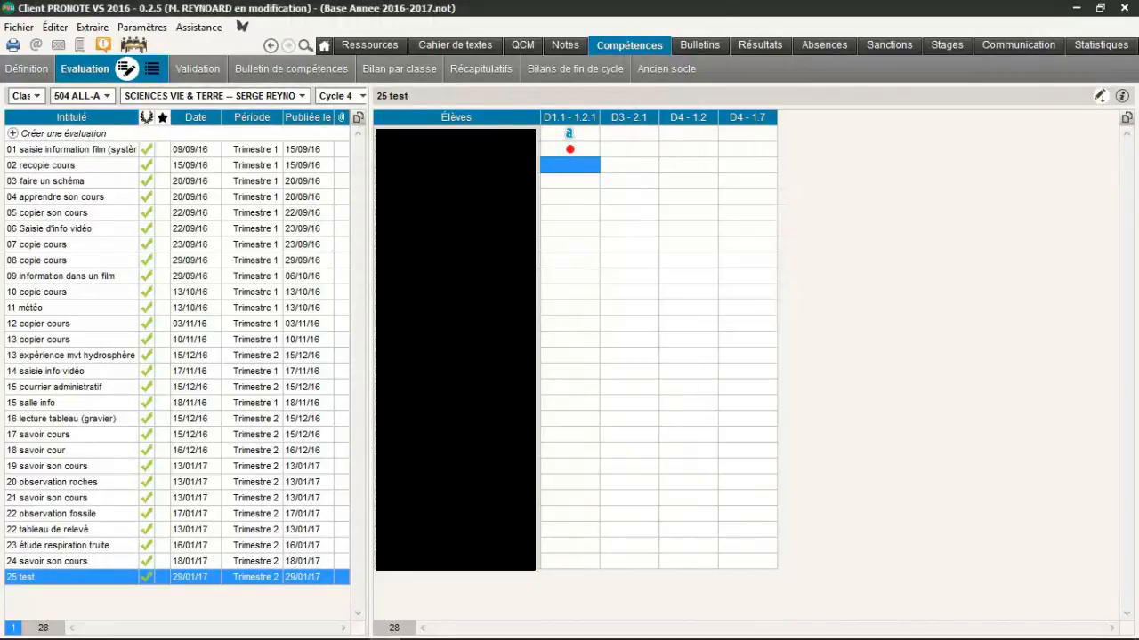
{"action": "left_click", "coordinate": [681, 292]}
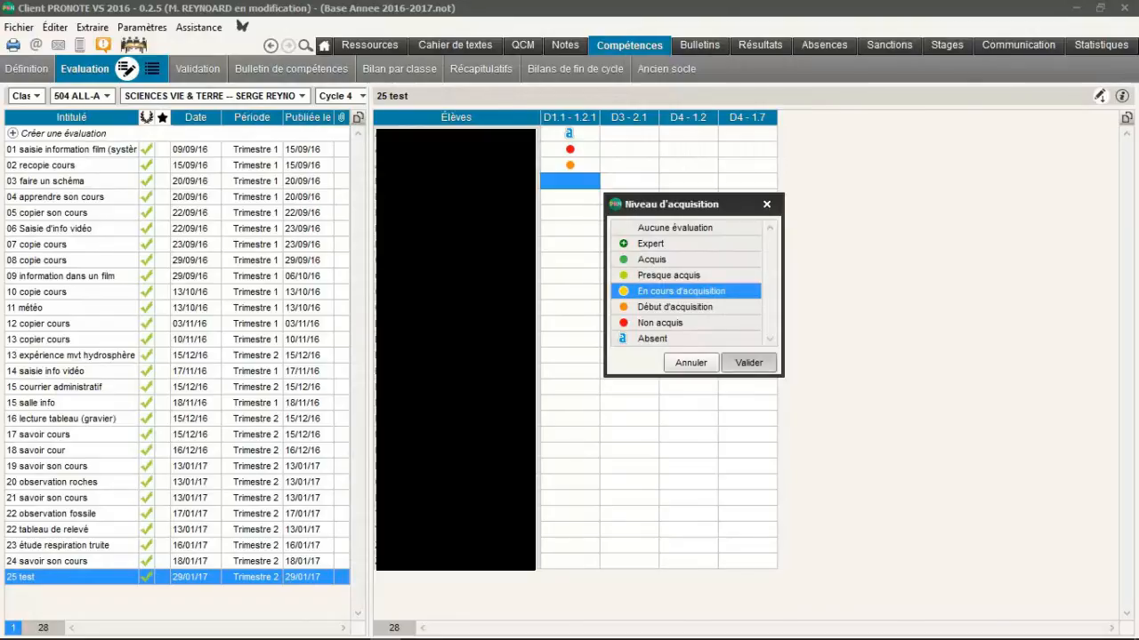
{"action": "left_click", "coordinate": [749, 363]}
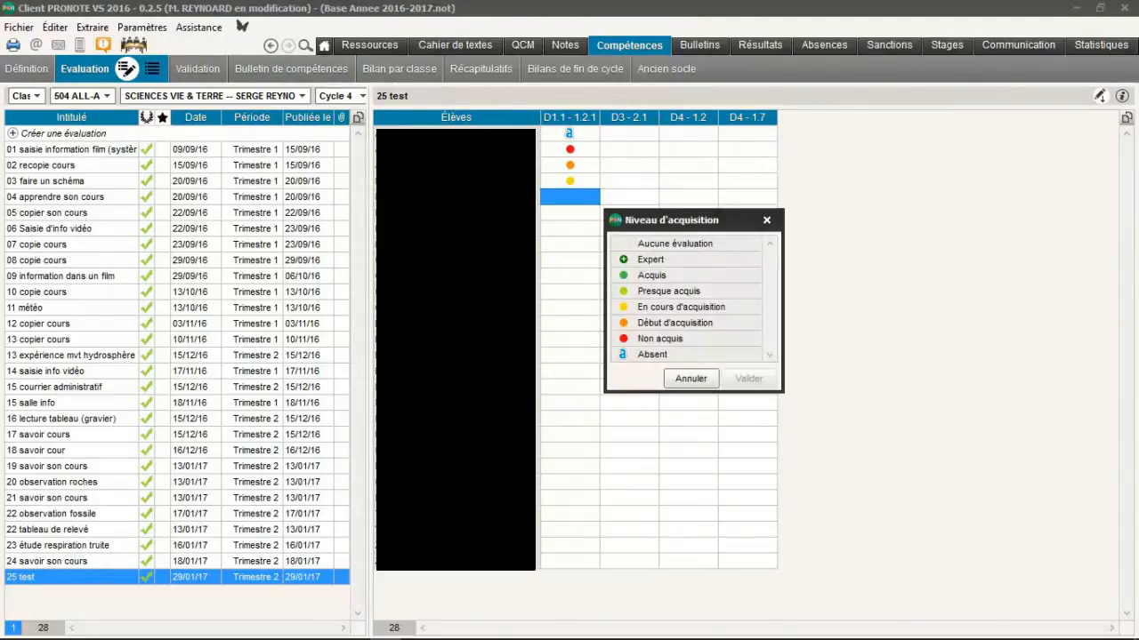
{"action": "key", "text": "Escape"}
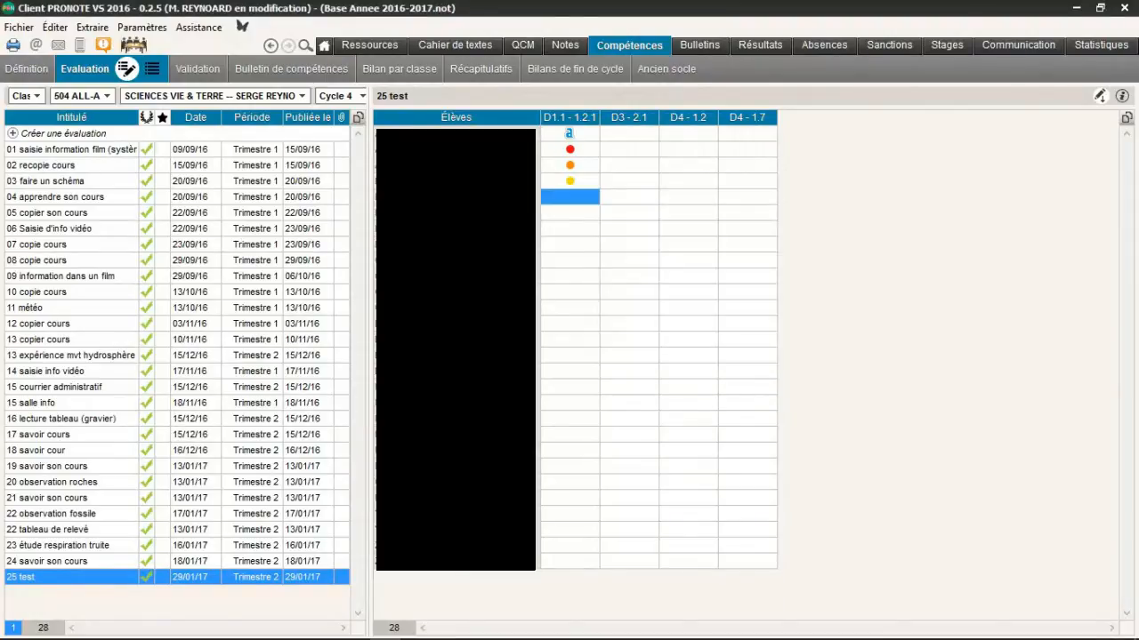
- Switch the level entry direction to advance across the items, and rate the fifth student Presque acquis for D1.1 - 1.2.1
{"action": "left_click", "coordinate": [1101, 98]}
{"action": "key", "text": "Return"}
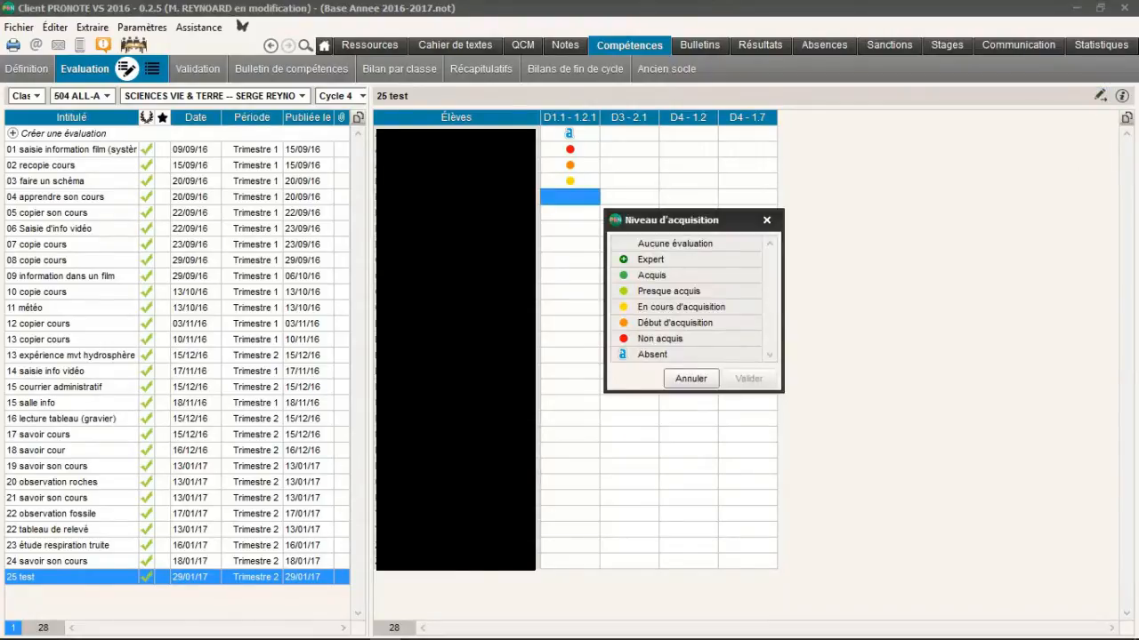
{"action": "left_click", "coordinate": [669, 291]}
{"action": "key", "text": "Return"}
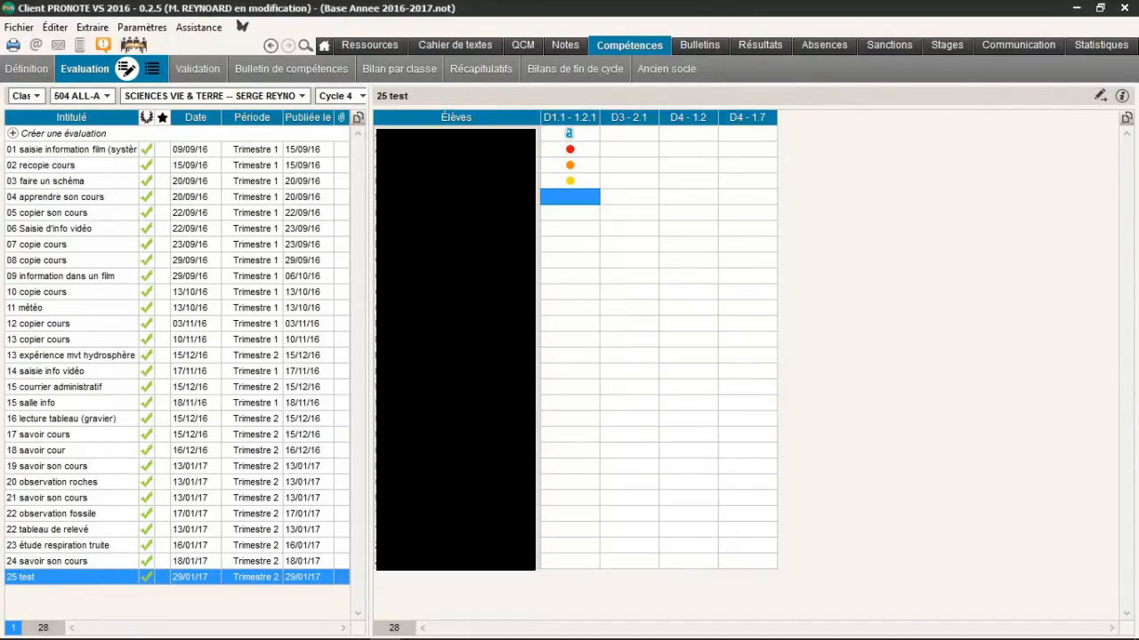
{"action": "key", "text": "Return"}
- Rate the fifth student Acquis for D3 - 2.1 and Expert for D4 - 1.2, leaving D4 - 1.7 without a level
{"action": "left_click", "coordinate": [720, 276]}
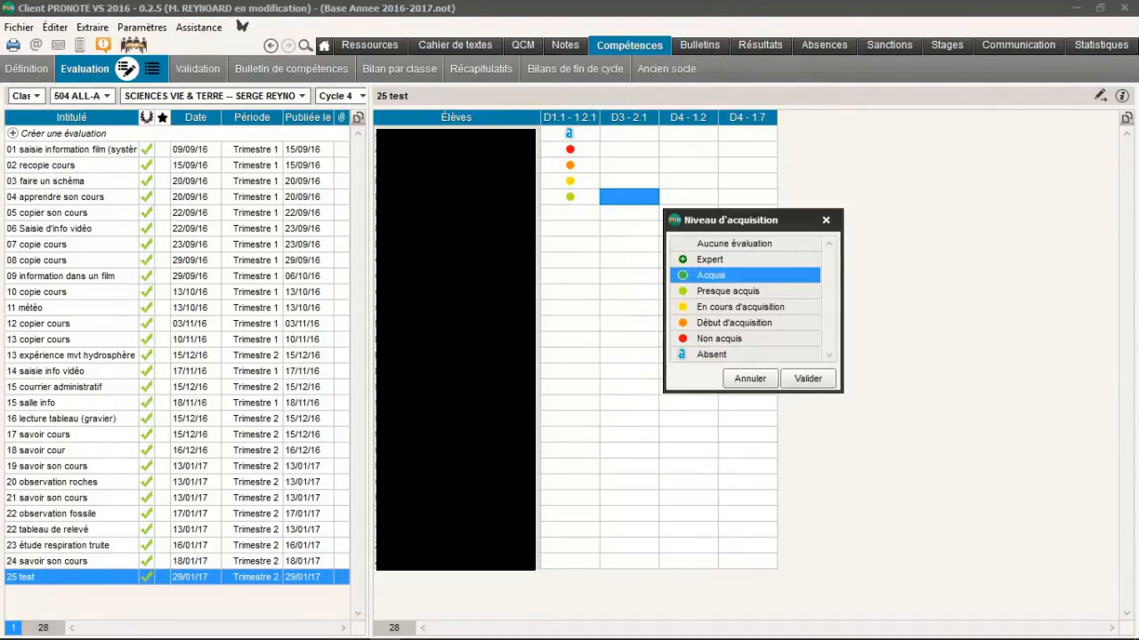
{"action": "key", "text": "Return"}
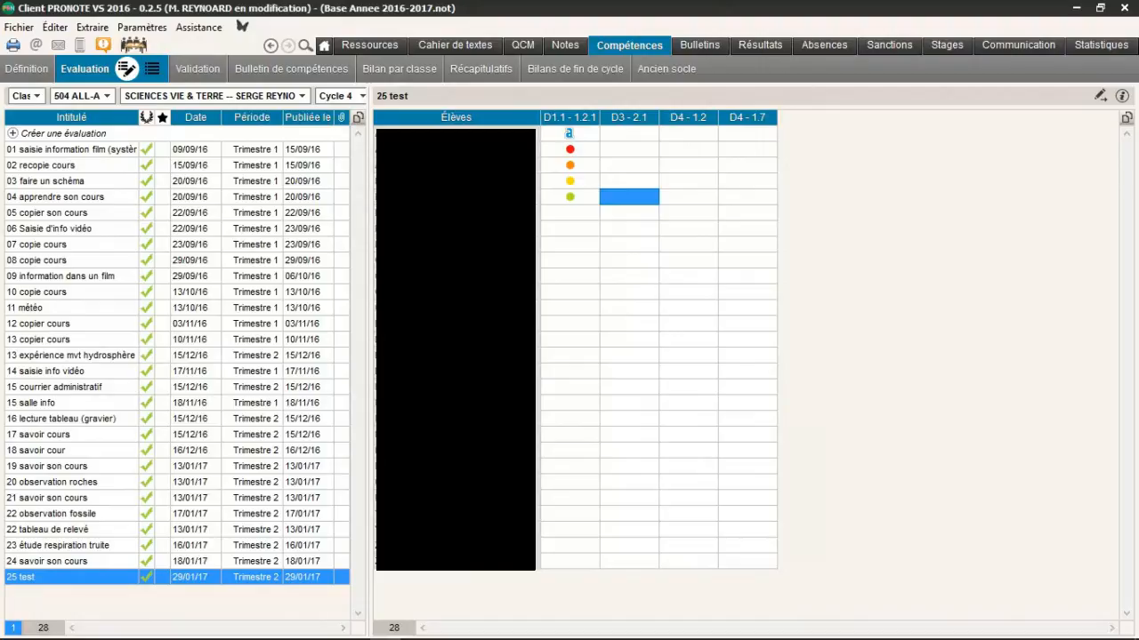
{"action": "key", "text": "Return"}
{"action": "left_click", "coordinate": [770, 259]}
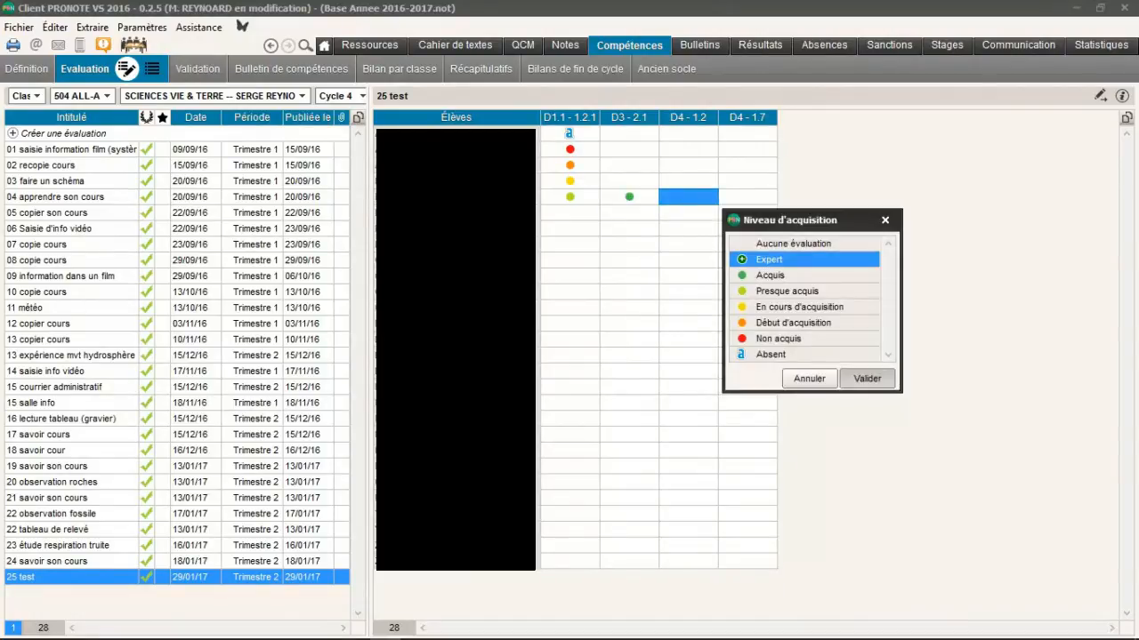
{"action": "key", "text": "Return"}
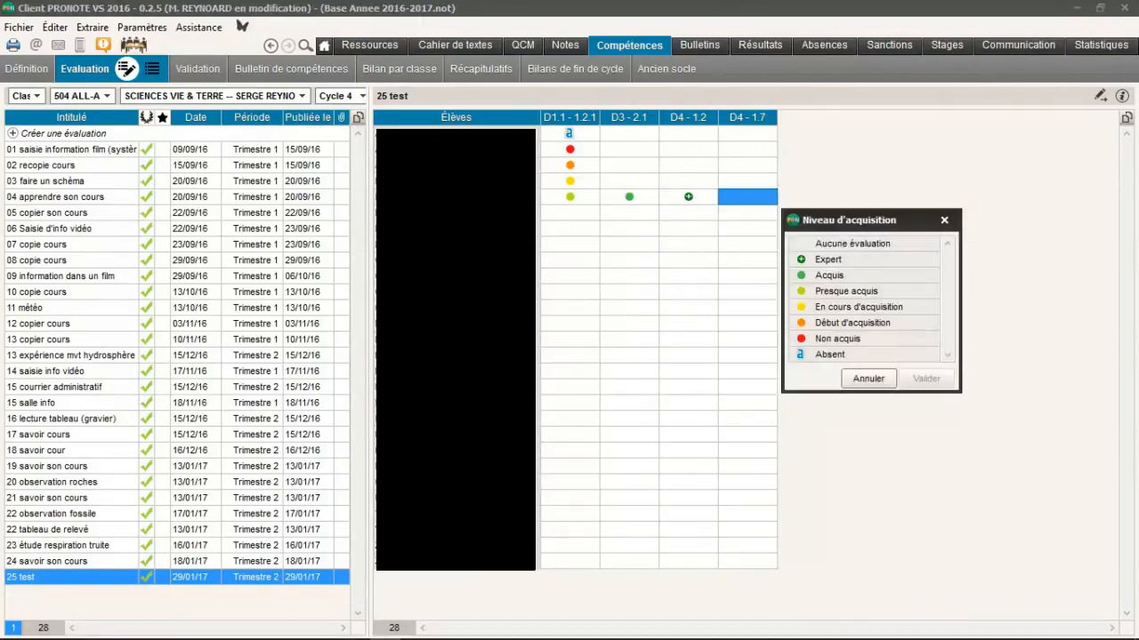
{"action": "key", "text": "Escape"}
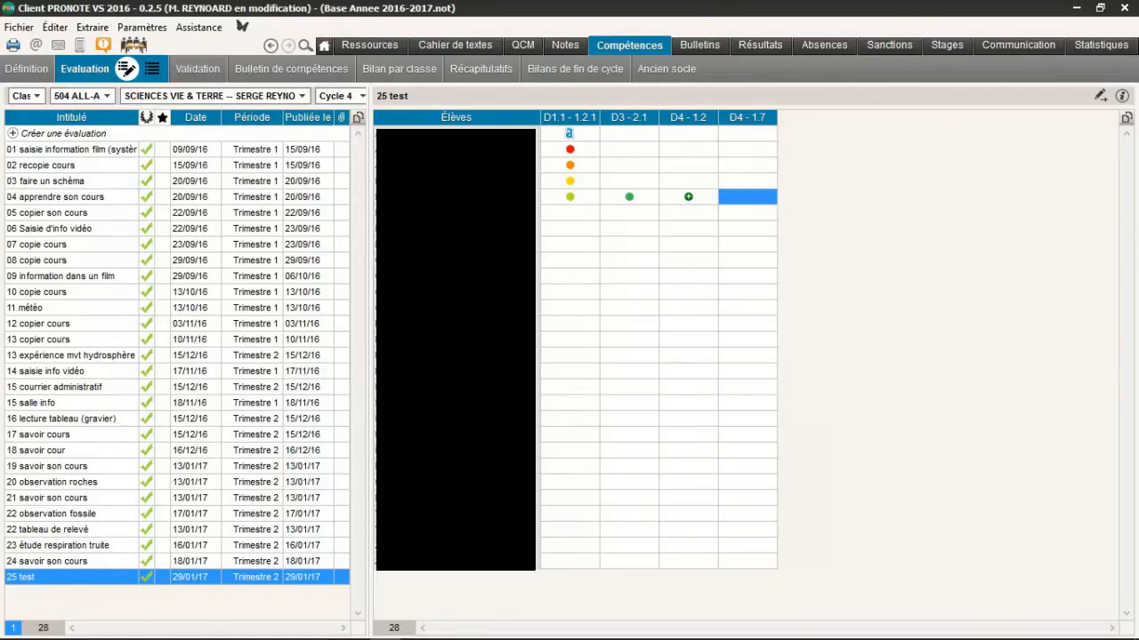
- Display the acquisition level choices for the sixth student's D1.1 - 1.2.1 cell and mark that student Absent
{"action": "left_click", "coordinate": [570, 228]}
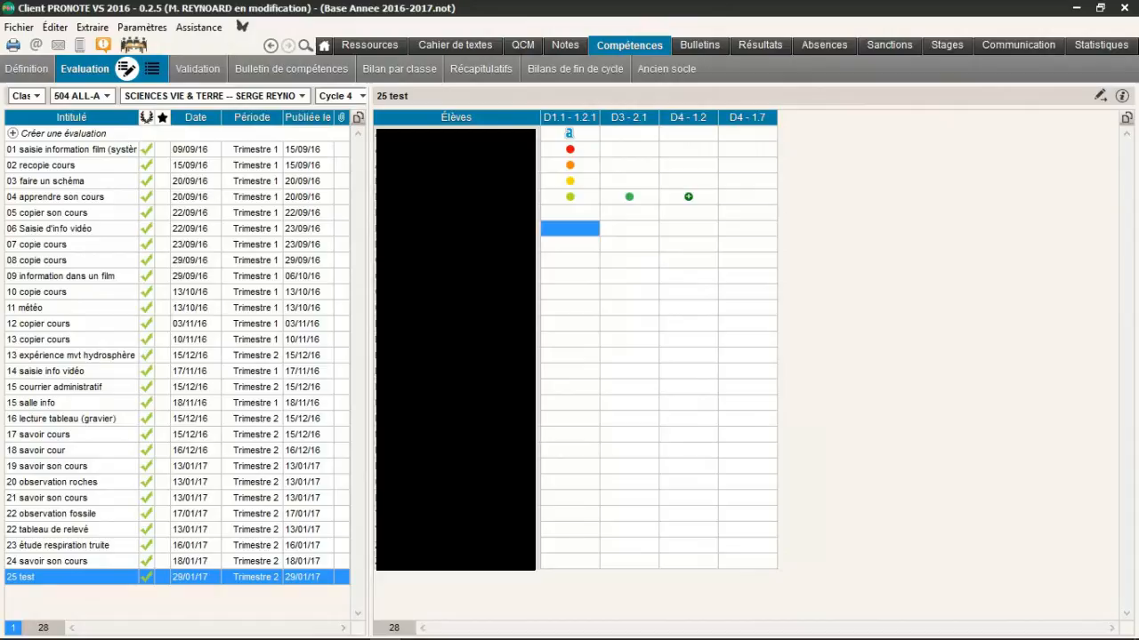
{"action": "right_click", "coordinate": [577, 238]}
{"action": "key", "text": "Escape"}
{"action": "left_click", "coordinate": [584, 213]}
{"action": "right_click", "coordinate": [585, 213]}
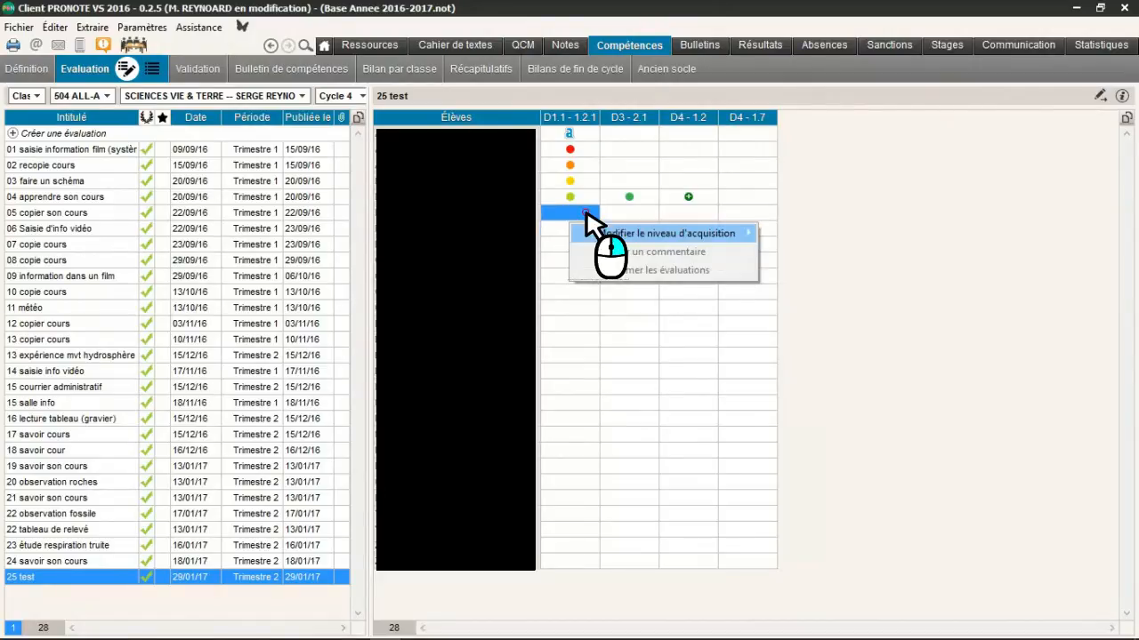
{"action": "mouse_move", "coordinate": [665, 233]}
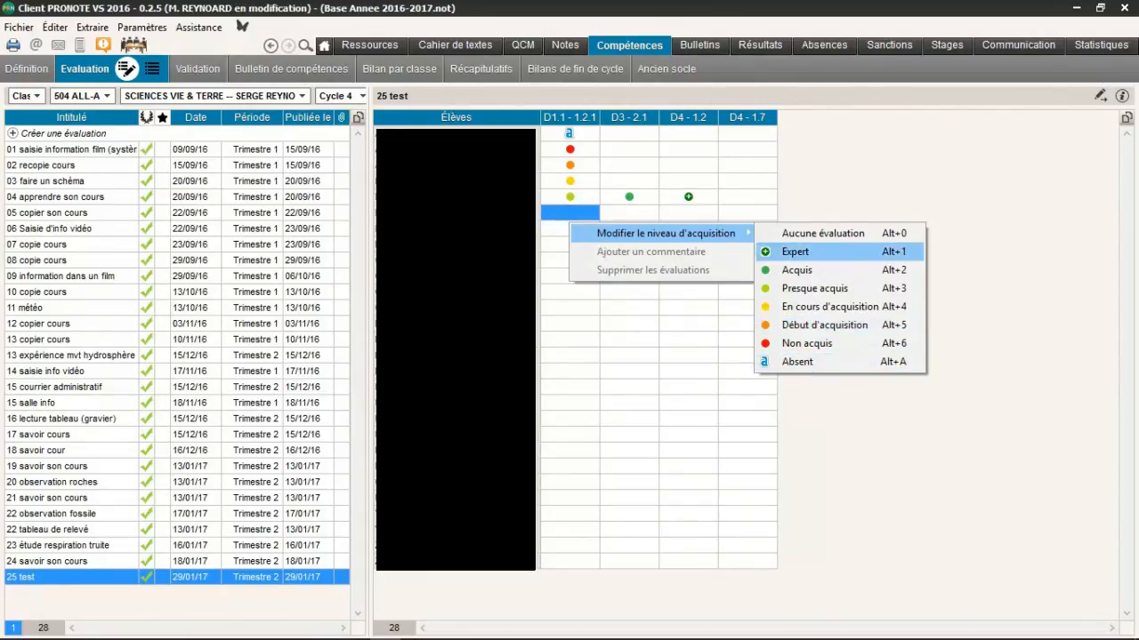
{"action": "key", "text": "Return"}
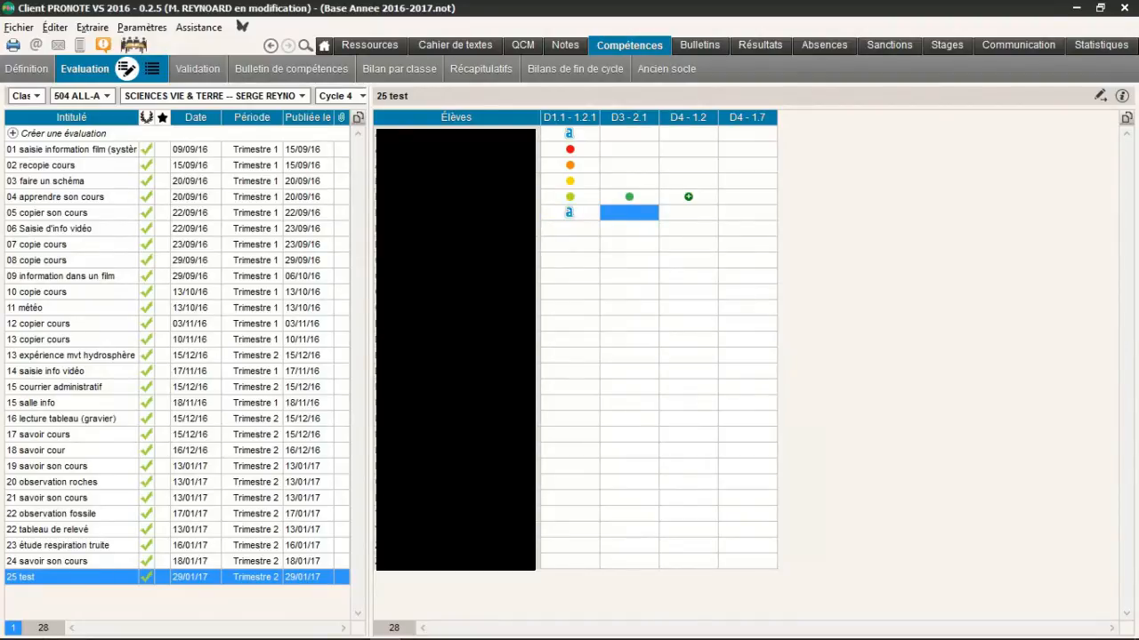
- Mark the sixth student Absent for D3 - 2.1 and D4 - 1.2, and Expert for D4 - 1.7
{"action": "key", "text": "a"}
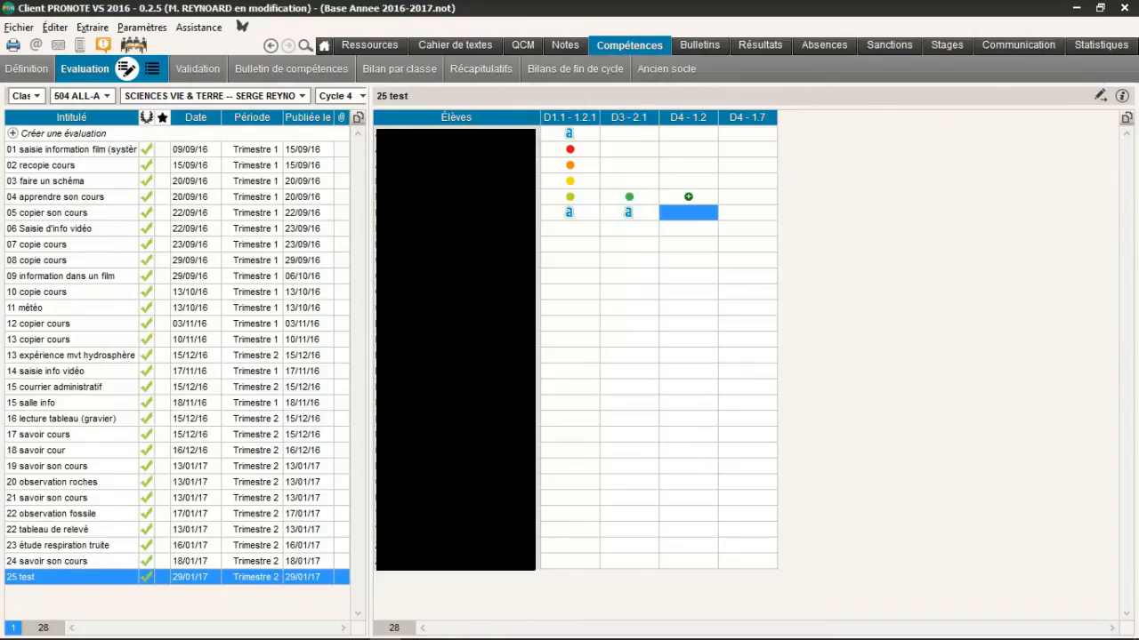
{"action": "key", "text": "a"}
{"action": "key", "text": "ISO_Level3_Shift"}
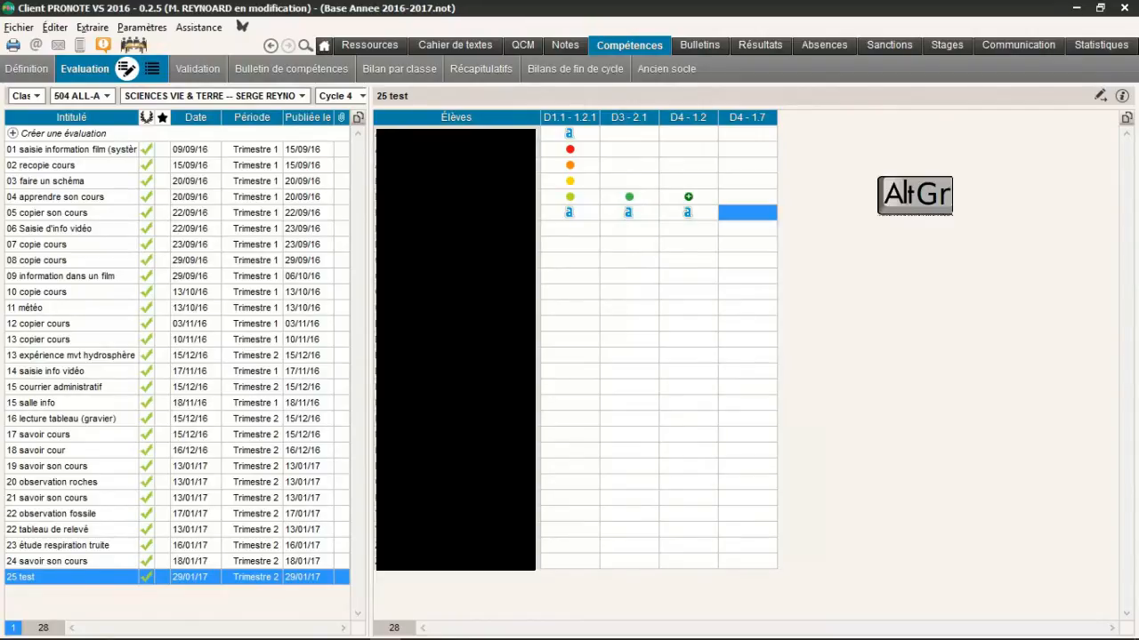
{"action": "key", "text": "plus"}
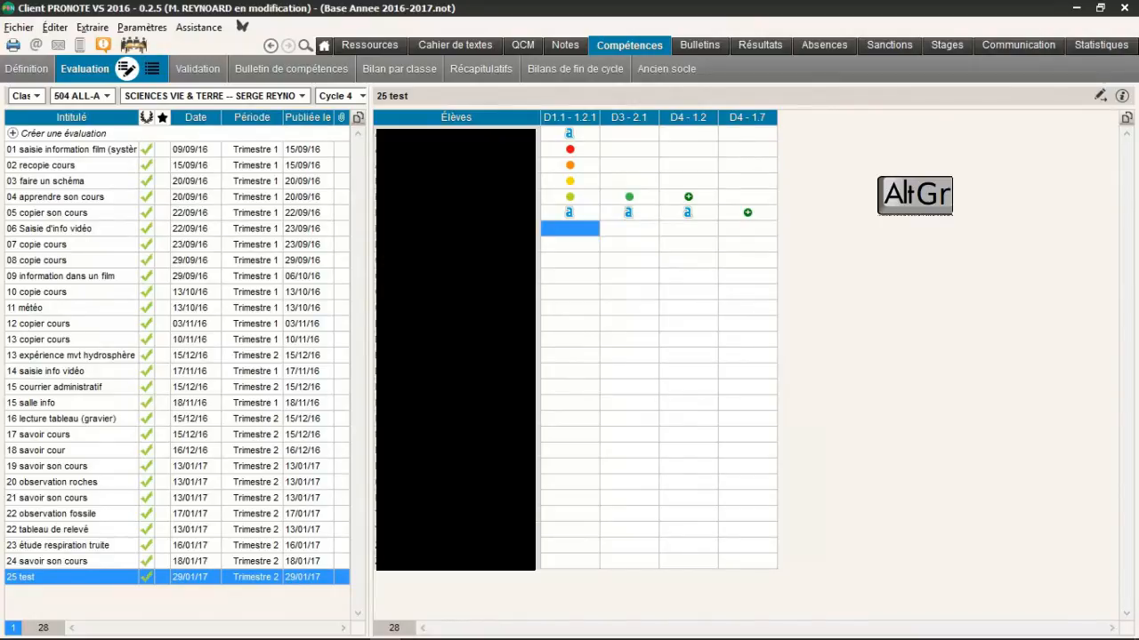
- Rate the seventh student Acquis for all four items, and mark the eighth student Absent for all four
{"action": "left_click", "coordinate": [456, 229]}
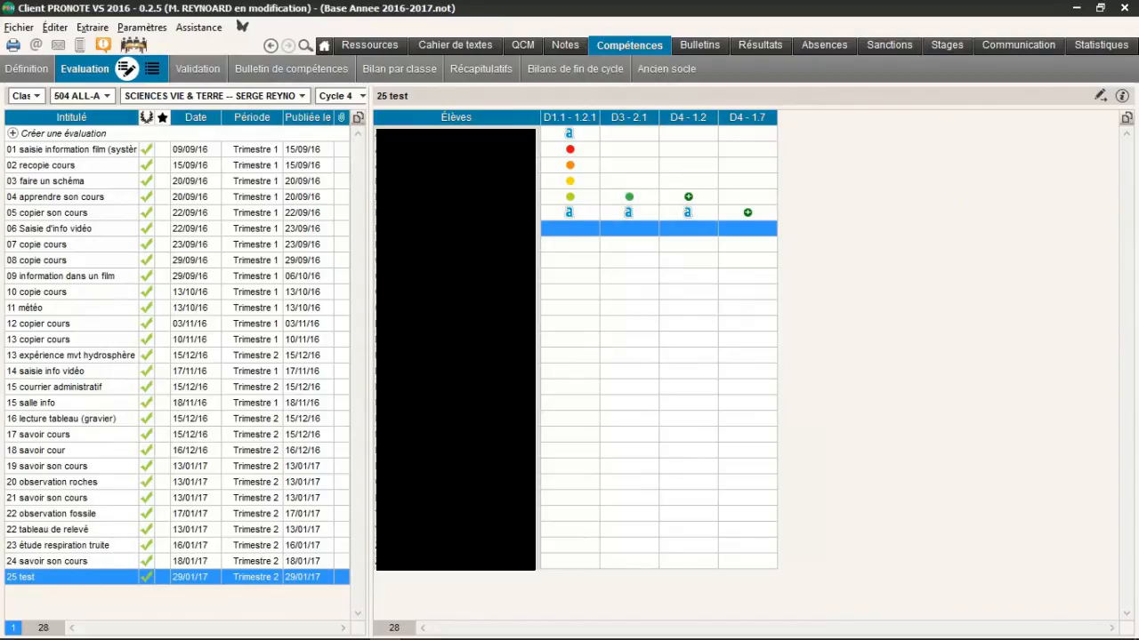
{"action": "key", "text": "a"}
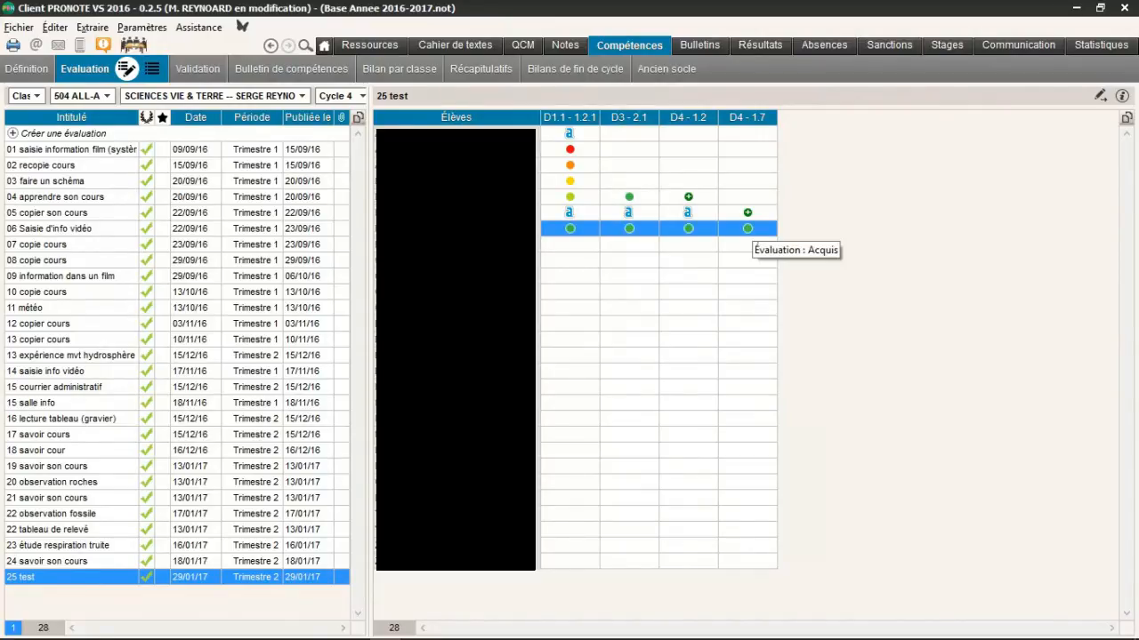
{"action": "left_click", "coordinate": [658, 245]}
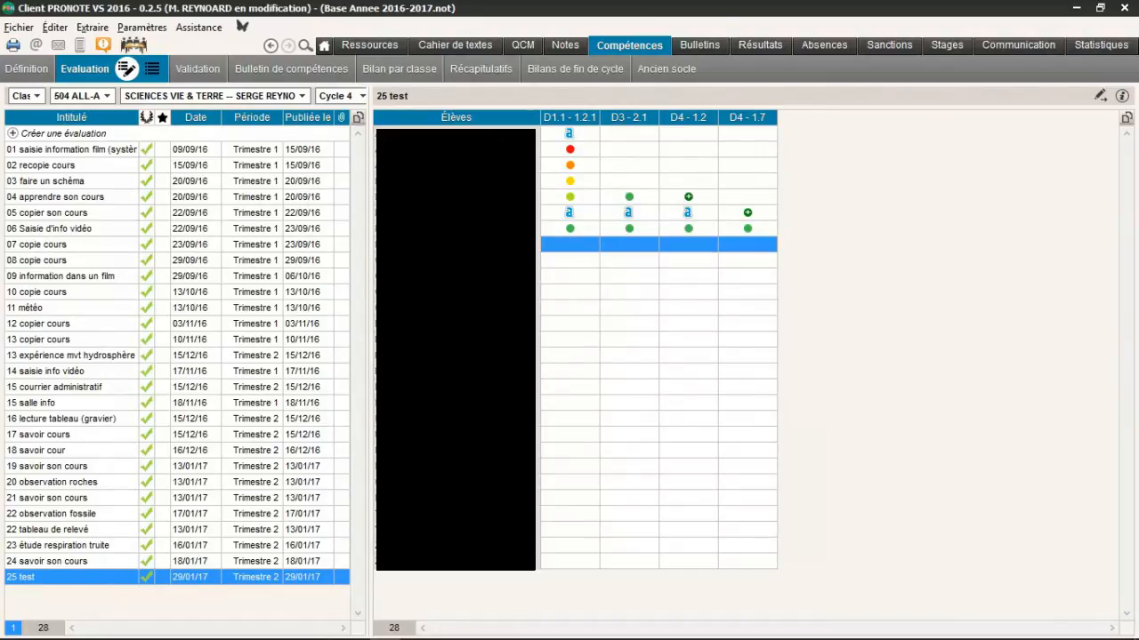
{"action": "key", "text": "a"}
- Rate the ninth to seventeenth students Acquis for all four items in a single block
{"action": "left_click", "coordinate": [570, 260]}
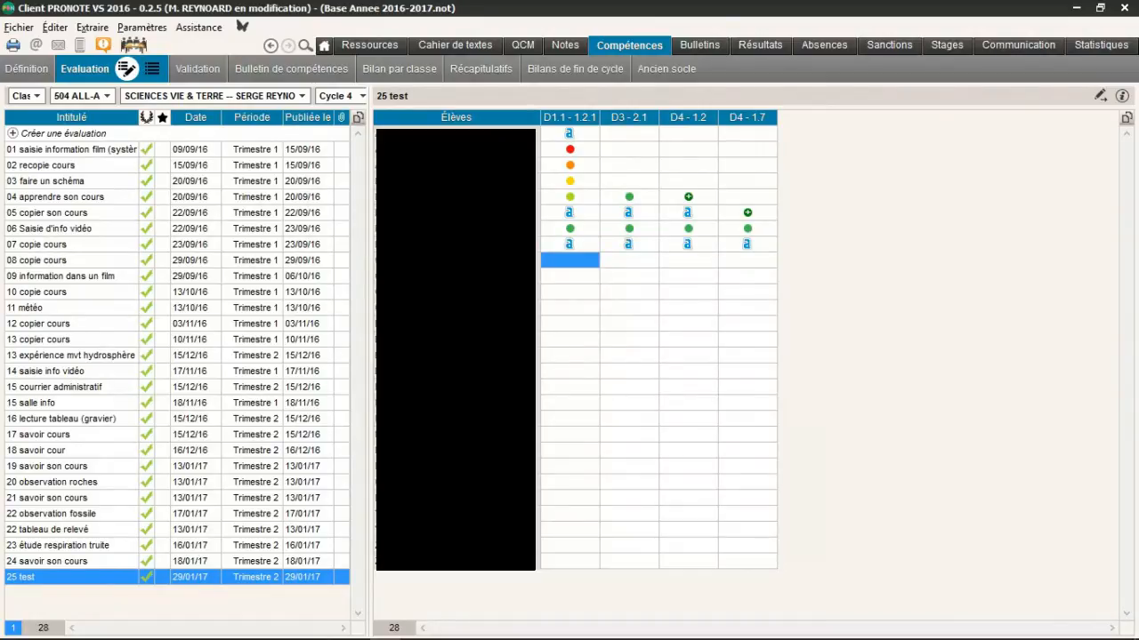
{"action": "left_click_drag", "start_coordinate": [570, 260], "coordinate": [570, 386]}
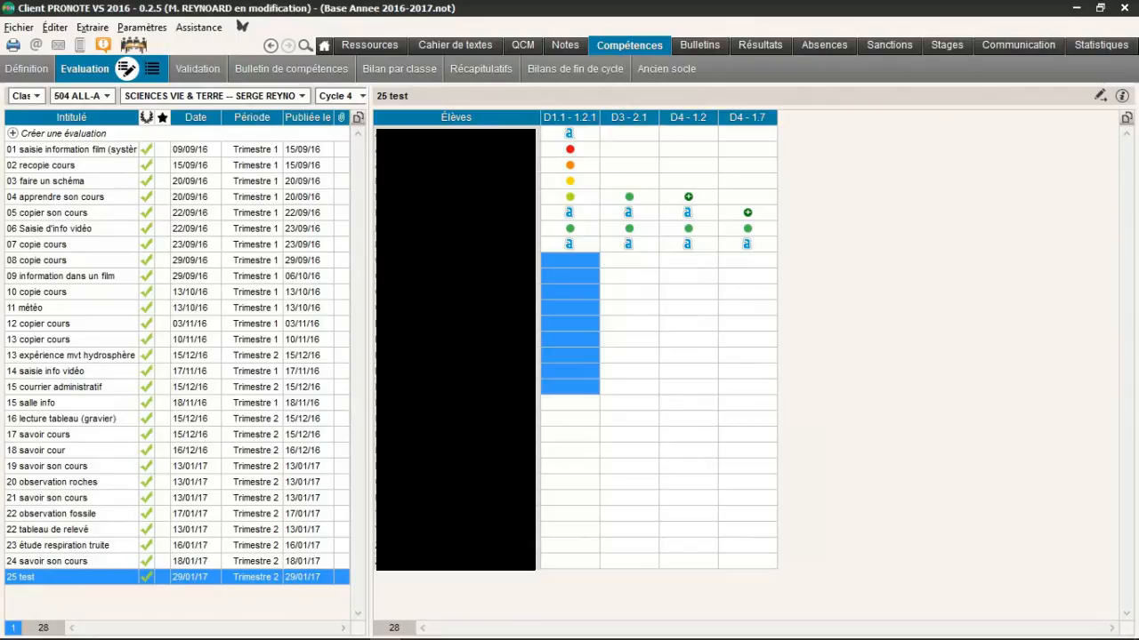
{"action": "left_click_drag", "start_coordinate": [570, 387], "coordinate": [747, 387]}
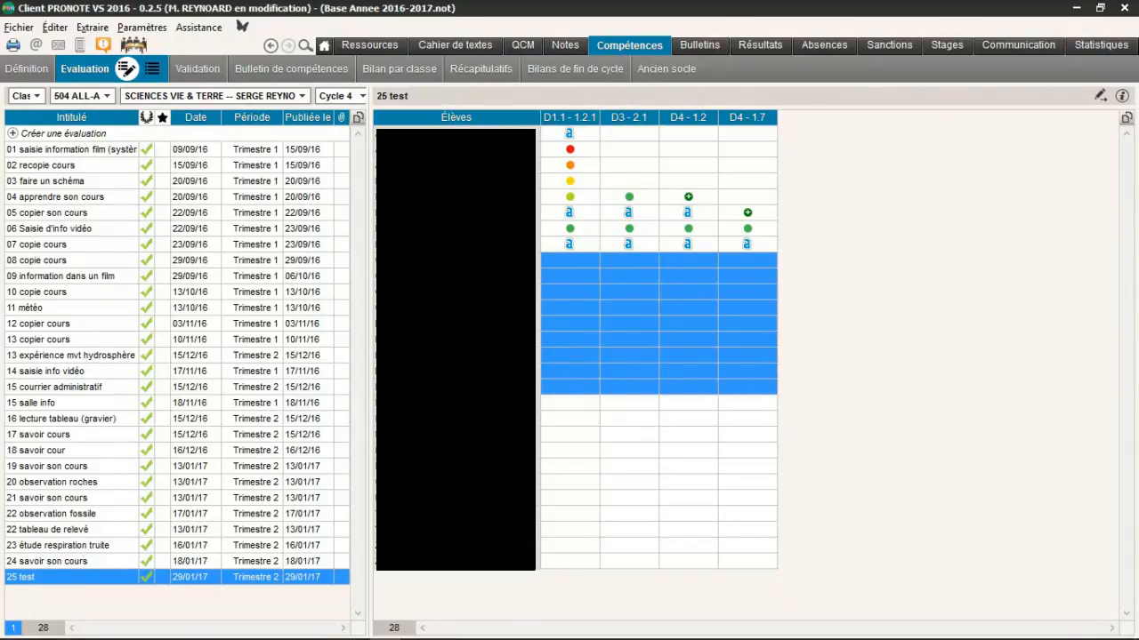
{"action": "key", "text": "5"}
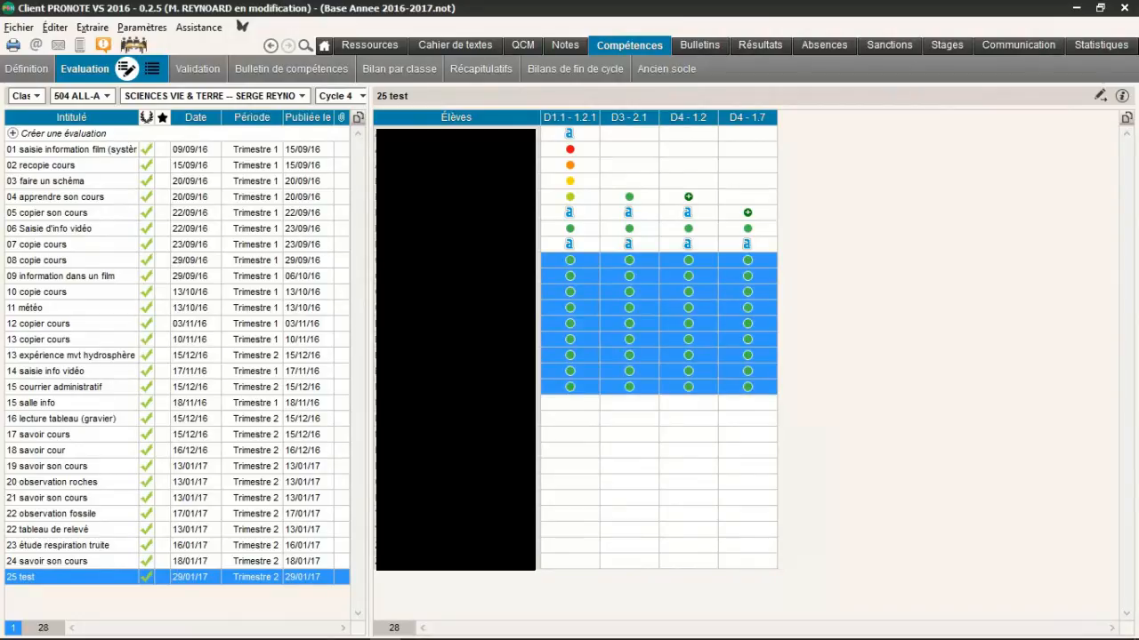
- Set Non acquis at once for a scattered selection of cells across the four items, covering the eighteenth to twenty-eighth students
{"action": "left_click", "coordinate": [570, 403]}
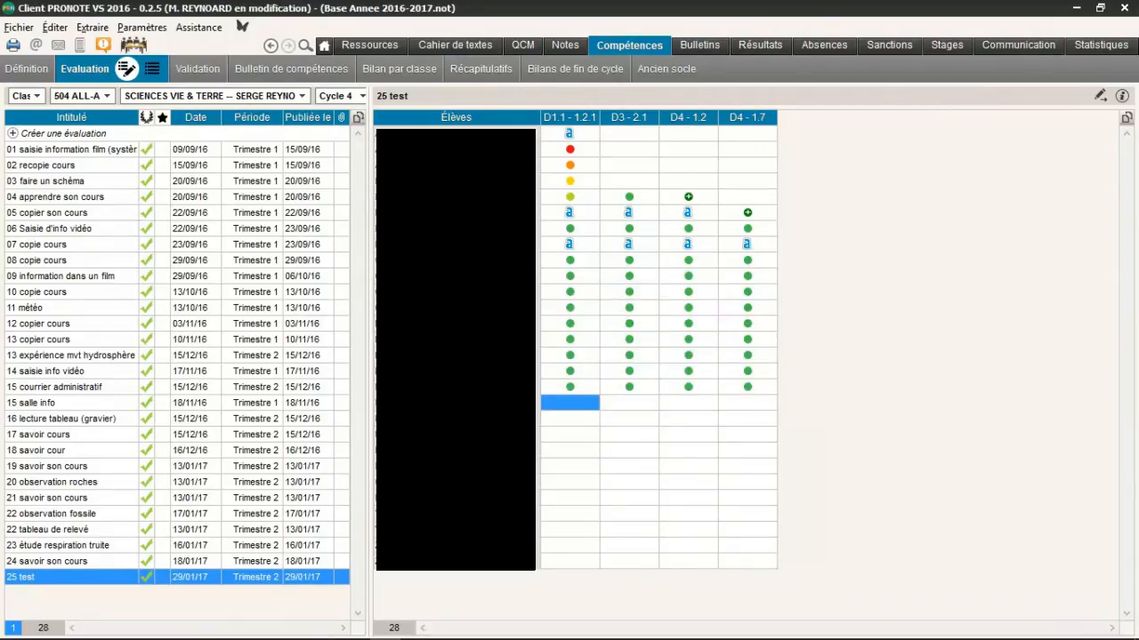
{"action": "key", "text": "shift+Right"}
{"action": "left_click", "coordinate": [629, 419], "text": "ctrl"}
{"action": "left_click", "coordinate": [629, 450], "text": "ctrl"}
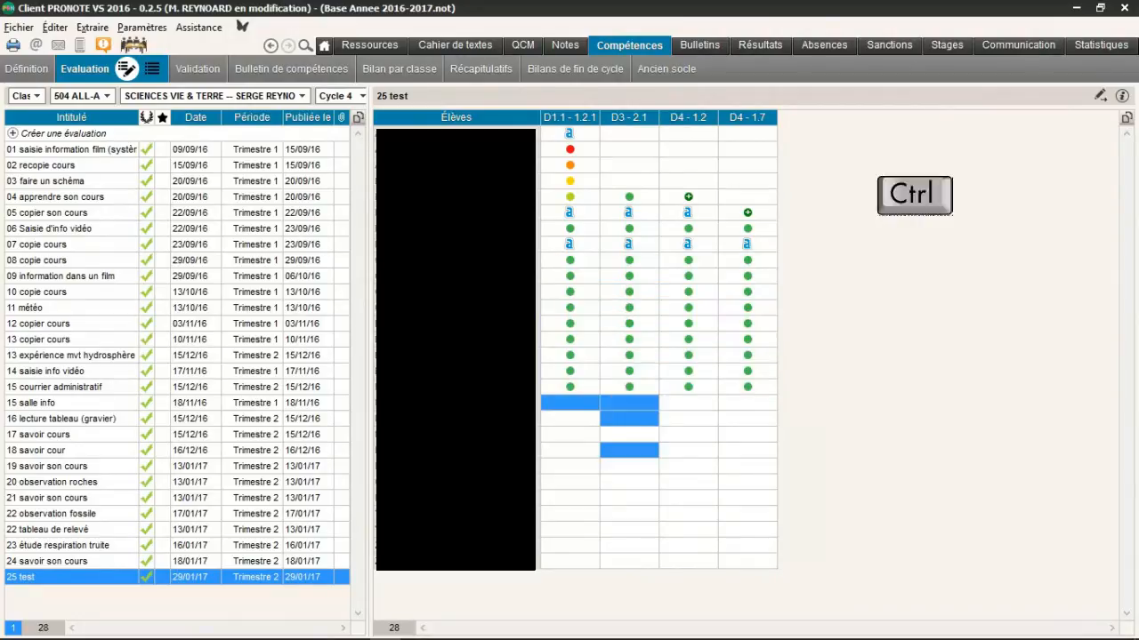
{"action": "left_click", "coordinate": [629, 482], "text": "ctrl"}
{"action": "left_click", "coordinate": [629, 498], "text": "ctrl"}
{"action": "left_click", "coordinate": [629, 529], "text": "ctrl"}
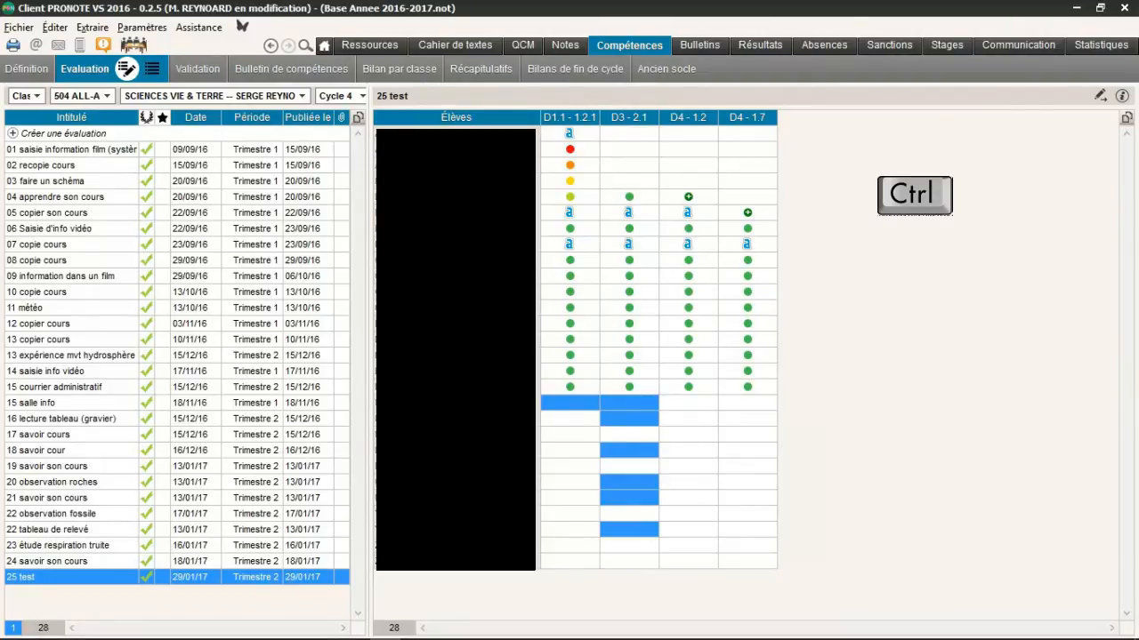
{"action": "left_click", "coordinate": [629, 562], "text": "ctrl"}
{"action": "left_click", "coordinate": [688, 419], "text": "ctrl"}
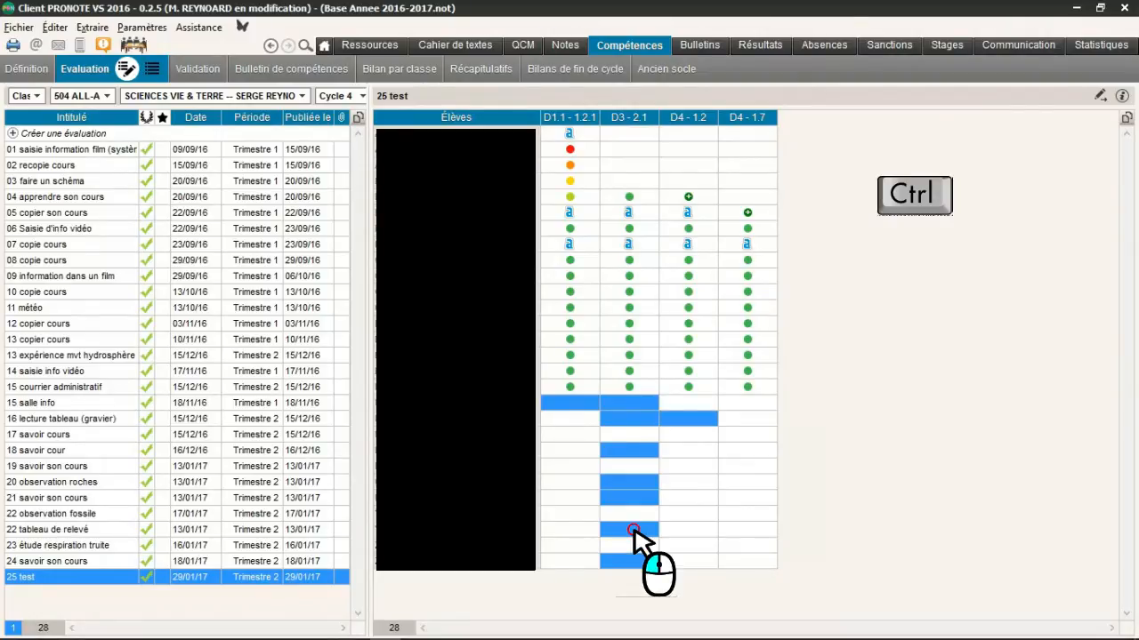
{"action": "left_click", "coordinate": [688, 434], "text": "ctrl"}
{"action": "left_click", "coordinate": [747, 466], "text": "ctrl"}
{"action": "left_click", "coordinate": [747, 514], "text": "ctrl"}
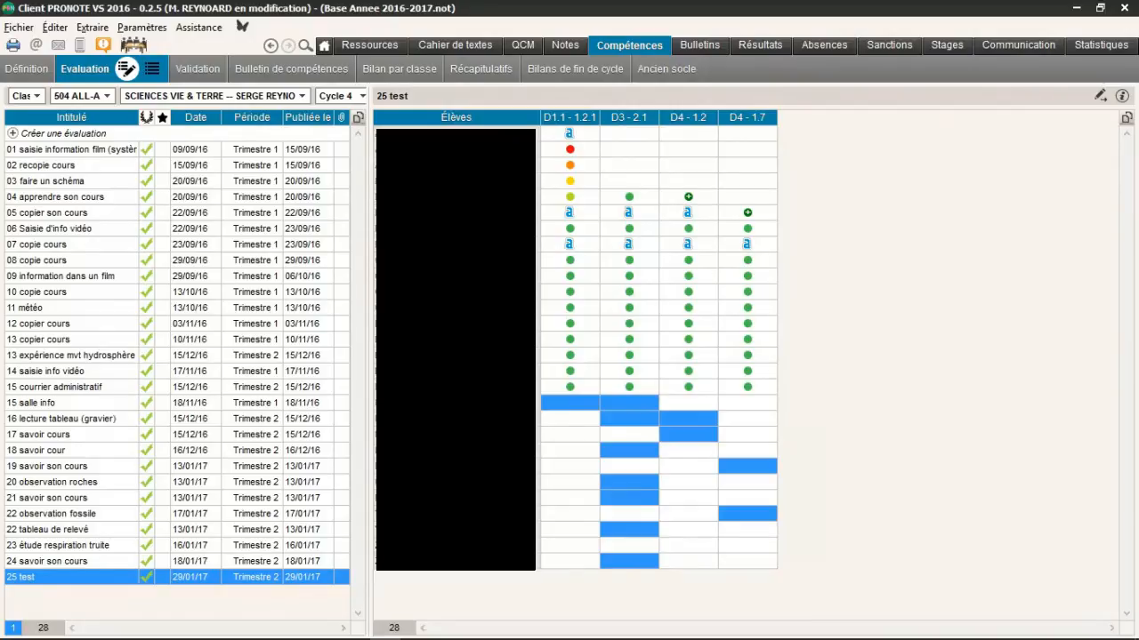
{"action": "left_click", "coordinate": [689, 531], "text": "ctrl"}
{"action": "left_click", "coordinate": [688, 545], "text": "ctrl"}
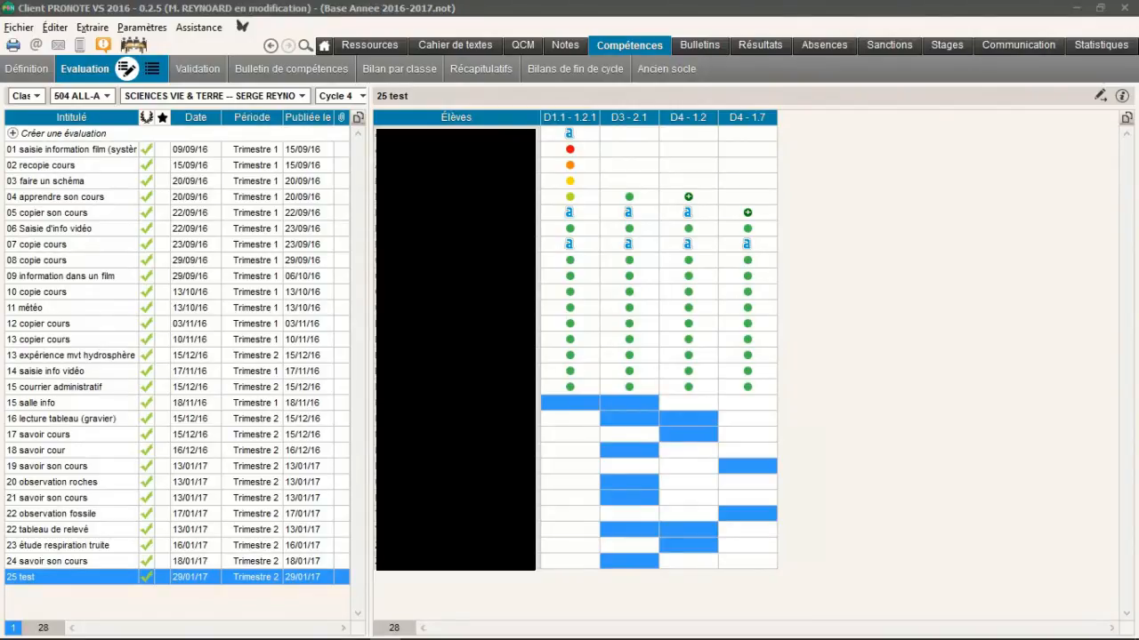
{"action": "key", "text": "Return"}
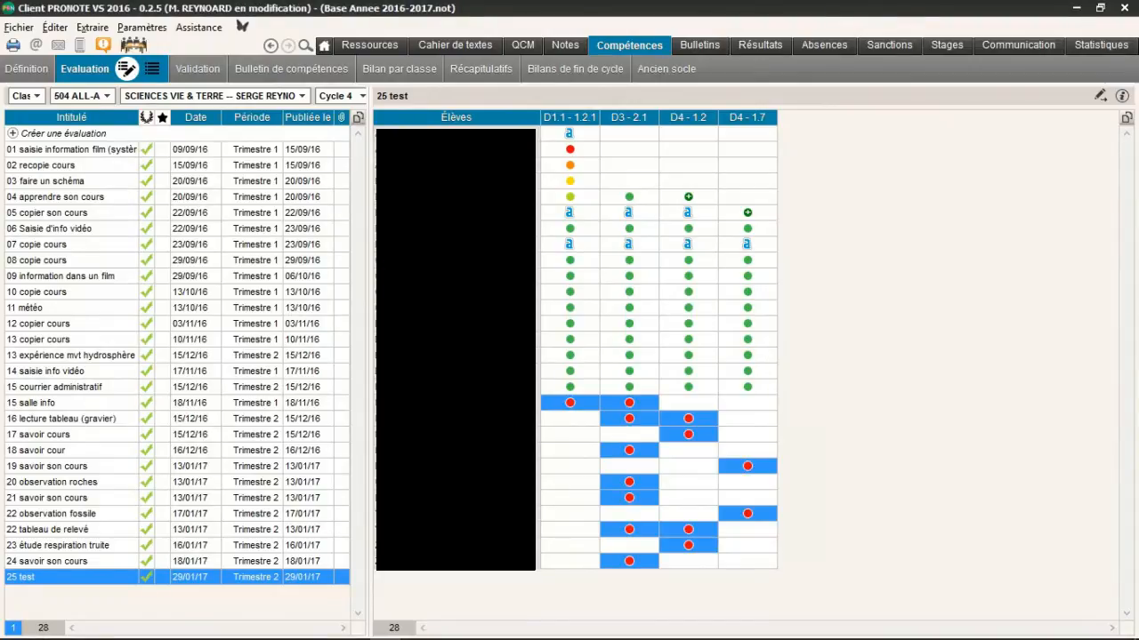
{"action": "left_click", "coordinate": [628, 435]}
{"action": "left_click", "coordinate": [570, 435], "text": "ctrl"}
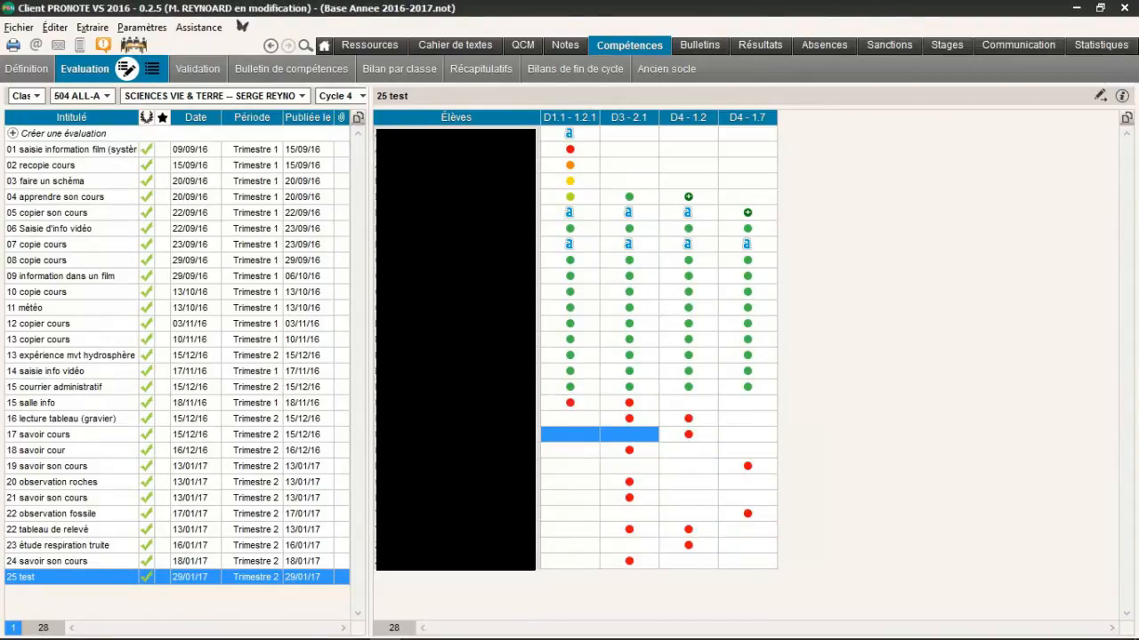
{"action": "left_click", "coordinate": [689, 466], "text": "ctrl"}
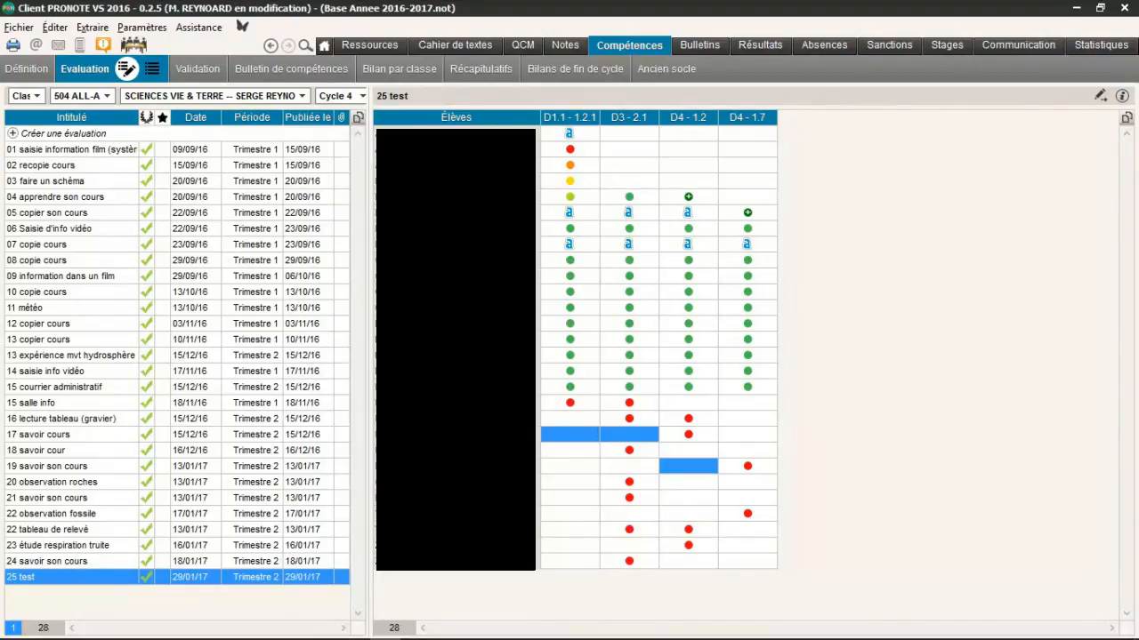
{"action": "left_click", "coordinate": [688, 514], "text": "shift"}
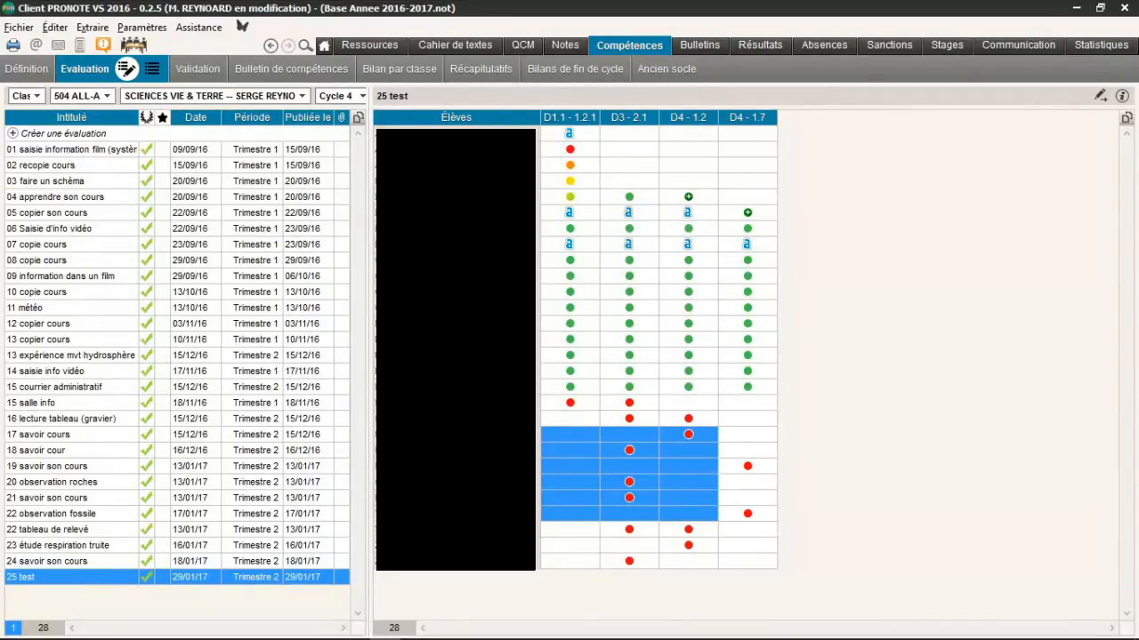
- Set Acquis at once on D1.1 and D3 for student 20, D4 - 1.2 for students 21, 22 and 24, and D4 - 1.7 for student 27
{"action": "left_click_drag", "start_coordinate": [570, 435], "coordinate": [629, 435]}
{"action": "left_click", "coordinate": [688, 450], "text": "ctrl"}
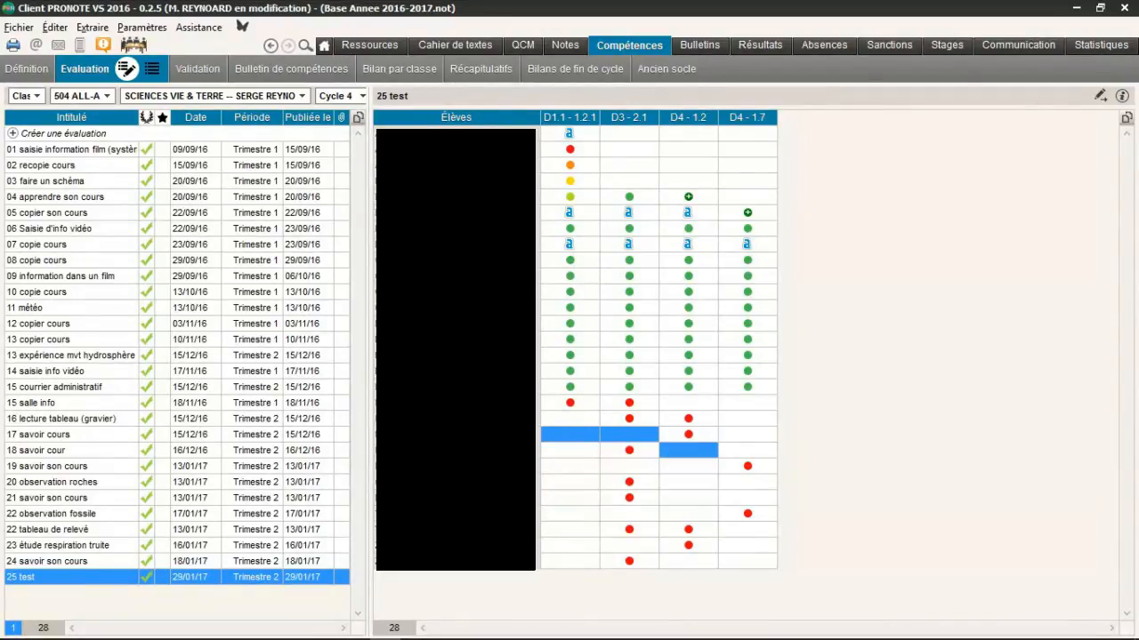
{"action": "left_click", "coordinate": [688, 467], "text": "ctrl"}
{"action": "left_click", "coordinate": [688, 498], "text": "ctrl"}
{"action": "left_click", "coordinate": [747, 545], "text": "ctrl"}
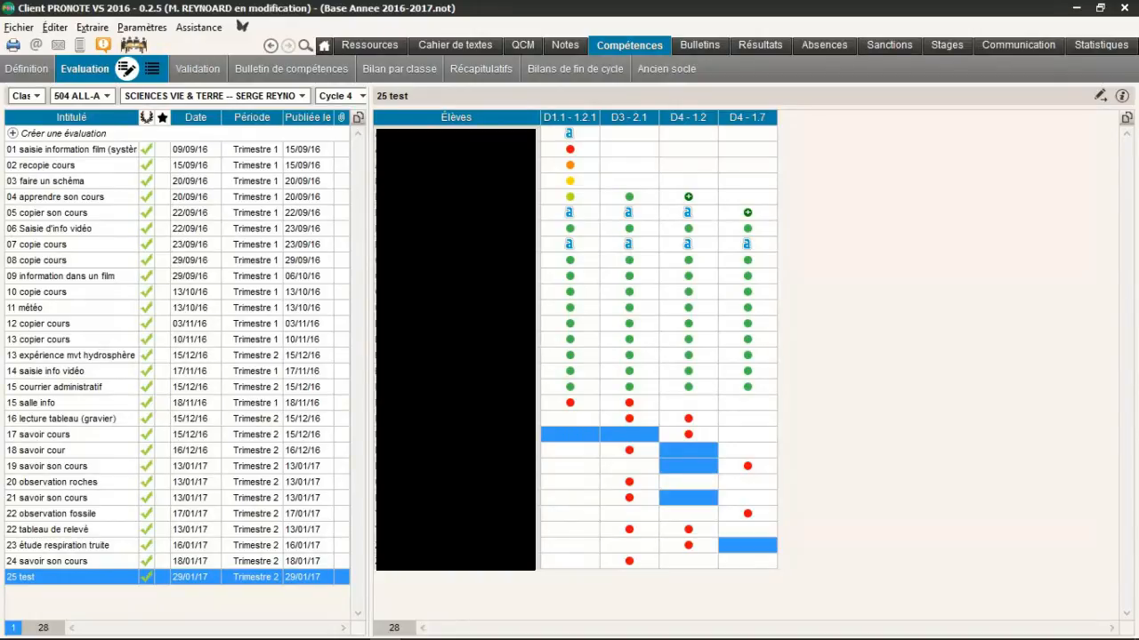
{"action": "key", "text": "2"}
{"action": "left_click", "coordinate": [688, 307]}
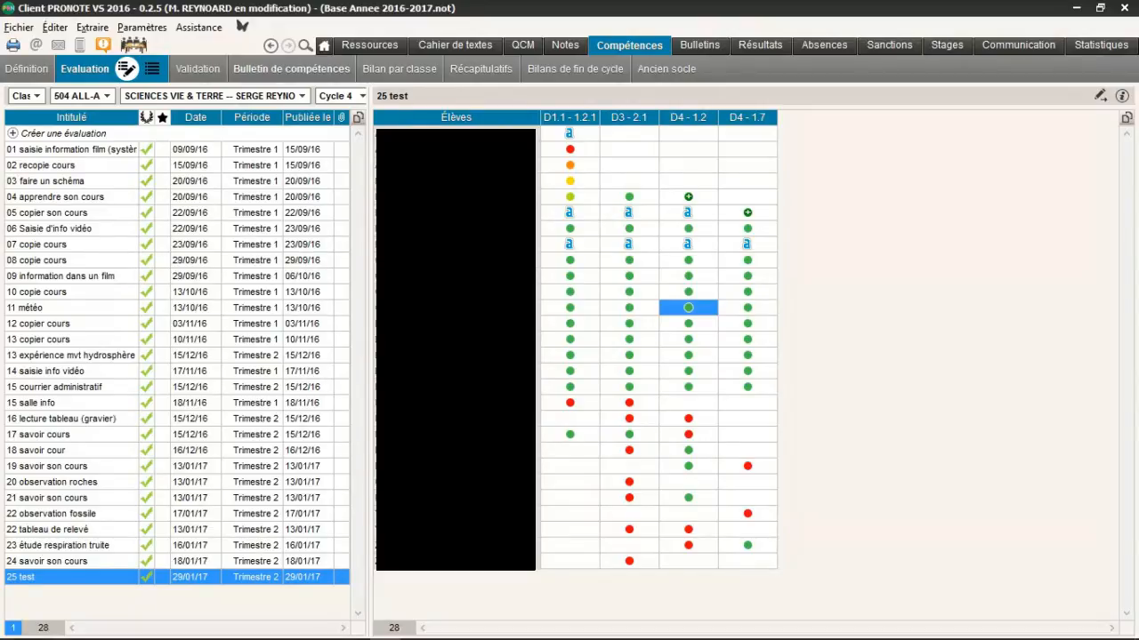
- Display the competency report (Bulletin de compétences) of class 504 ALL-ANG- ITA-LAT for Trimestre 2
{"action": "left_click", "coordinate": [275, 71]}
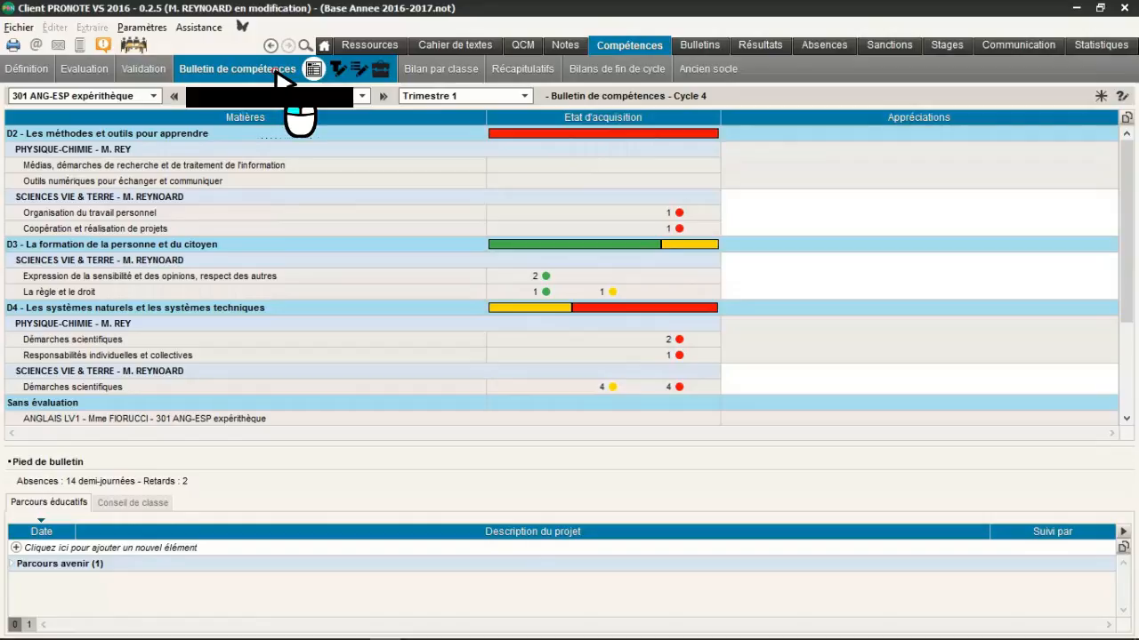
{"action": "left_click", "coordinate": [153, 96]}
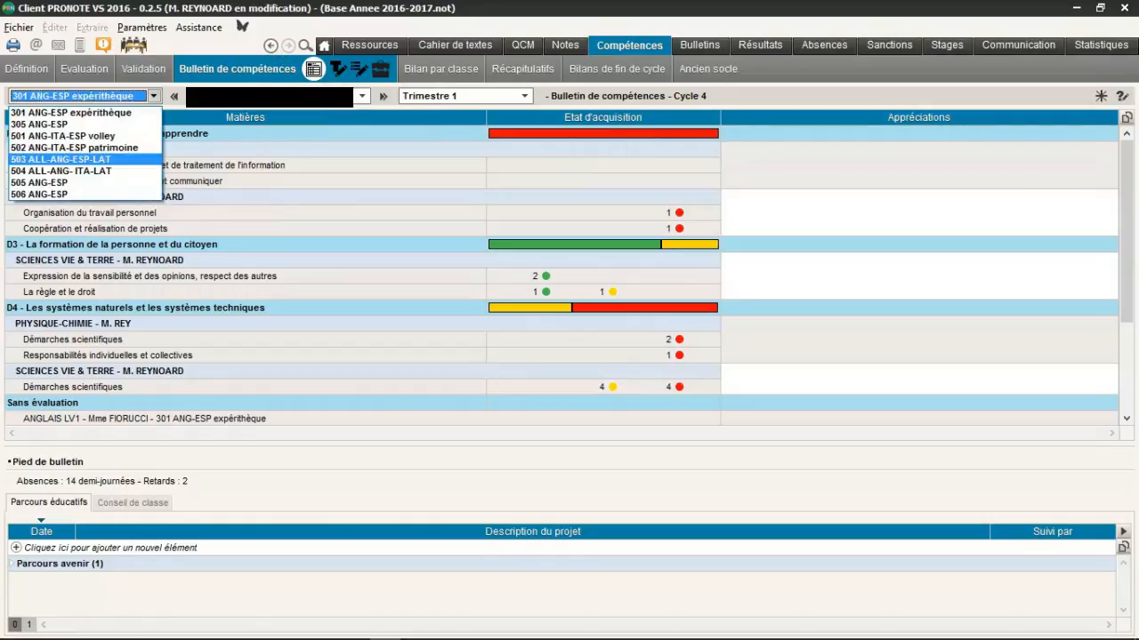
{"action": "left_click", "coordinate": [156, 169]}
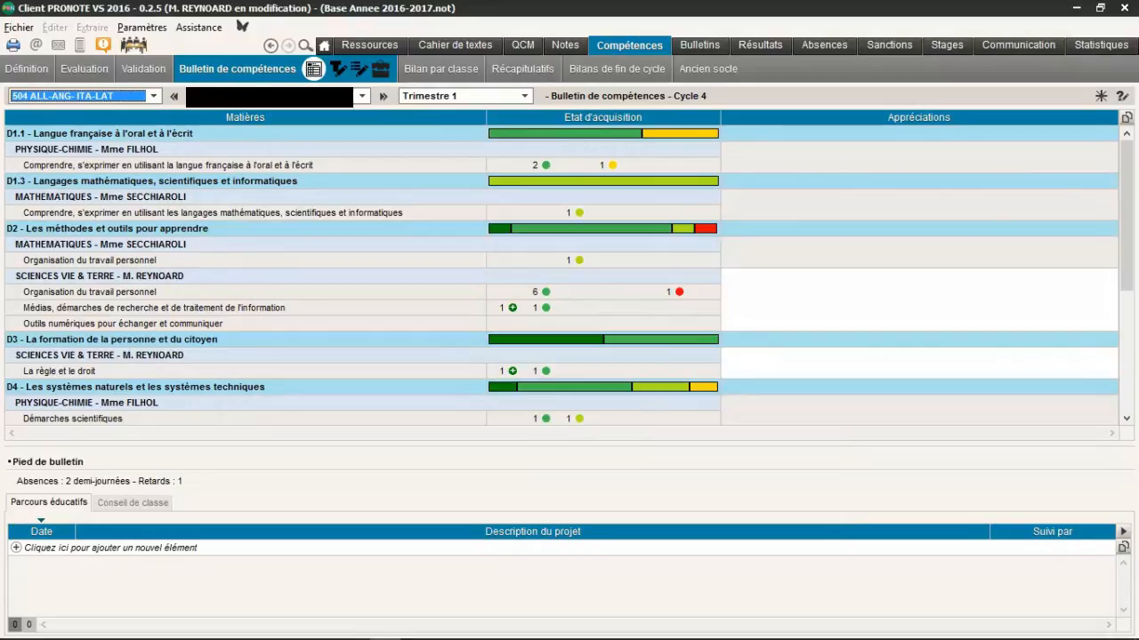
{"action": "left_click", "coordinate": [525, 95]}
{"action": "left_click", "coordinate": [430, 137]}
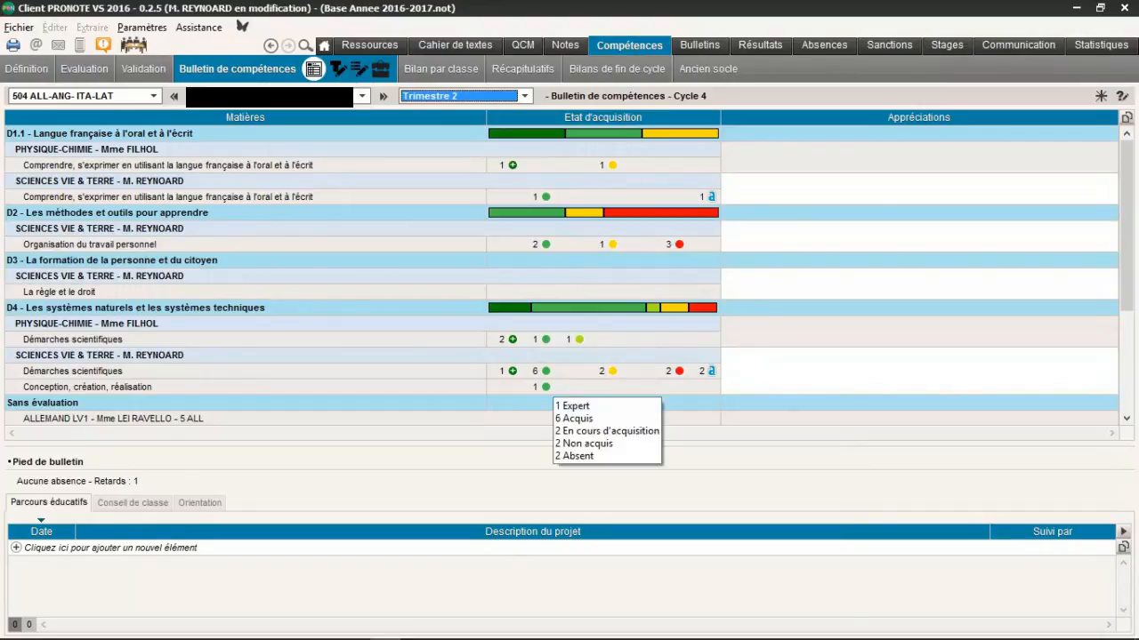
- Examine the evaluated items behind the student's Démarches scientifiques results in SCIENCES VIE & TERRE, and close the detail window
{"action": "left_click", "coordinate": [527, 372]}
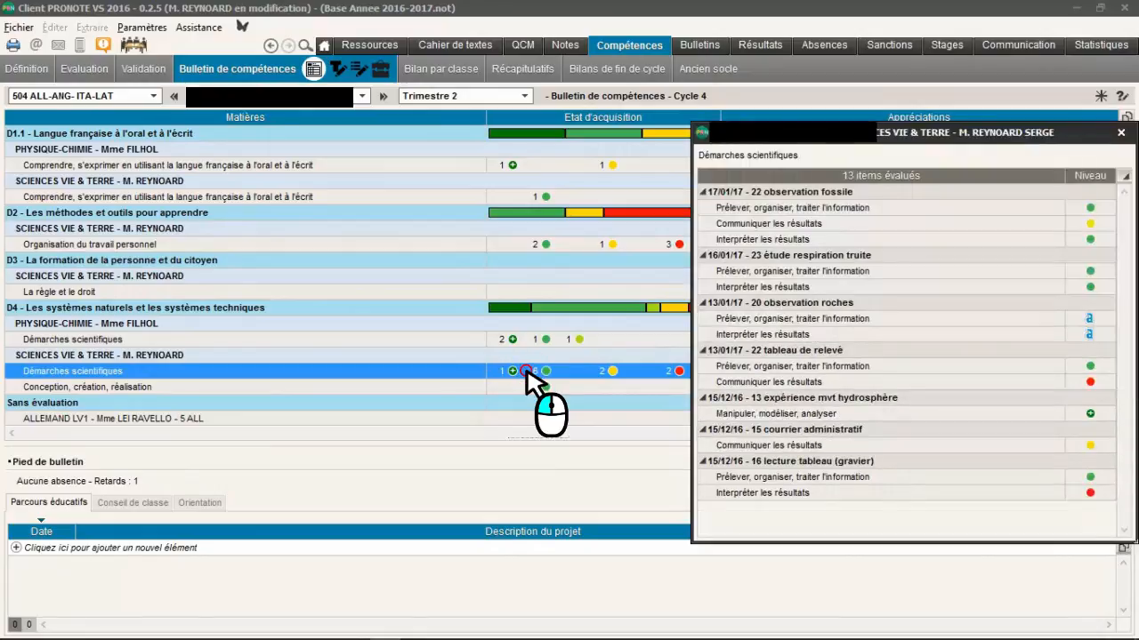
{"action": "left_click", "coordinate": [526, 371]}
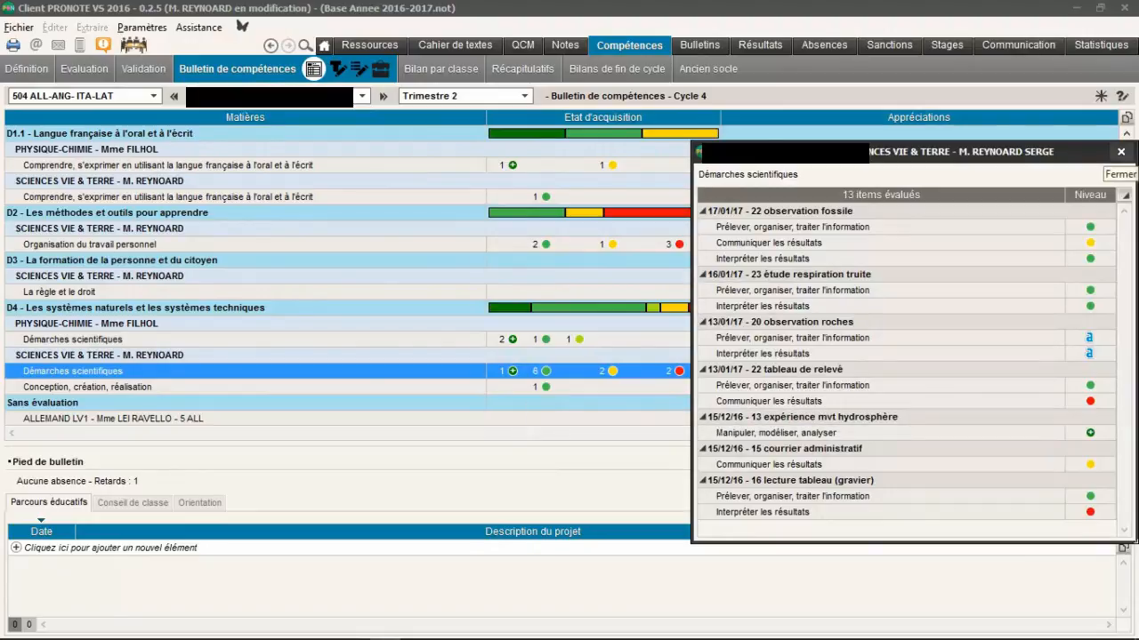
{"action": "left_click", "coordinate": [1121, 151]}
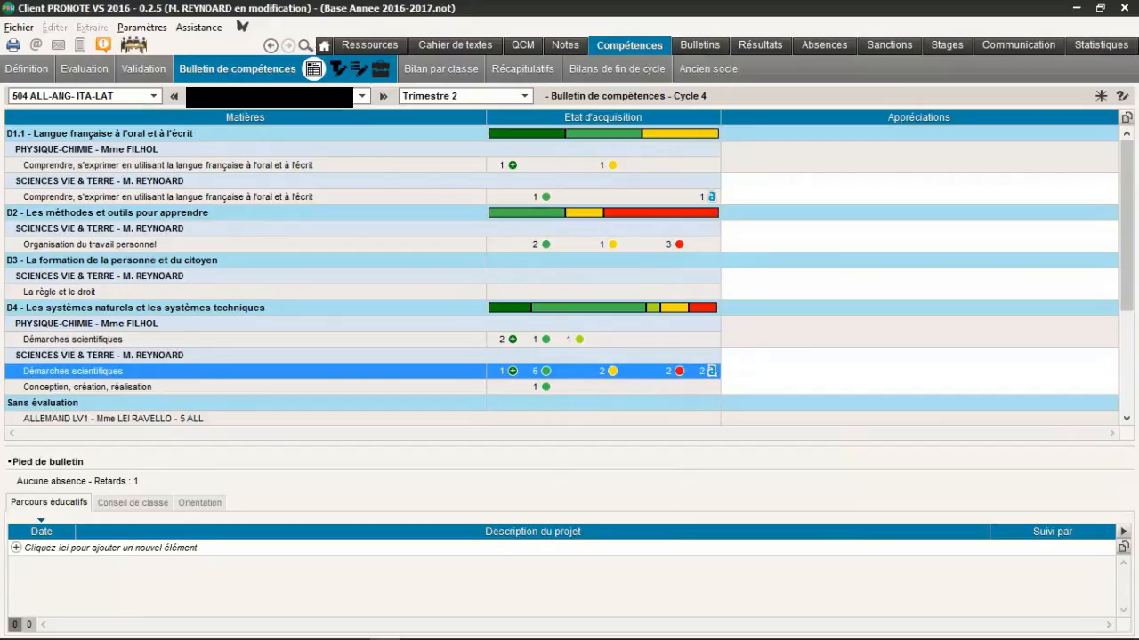
- Switch the competency report to another student of the class and examine the evaluated items under Démarches scientifiques
{"action": "left_click", "coordinate": [362, 96]}
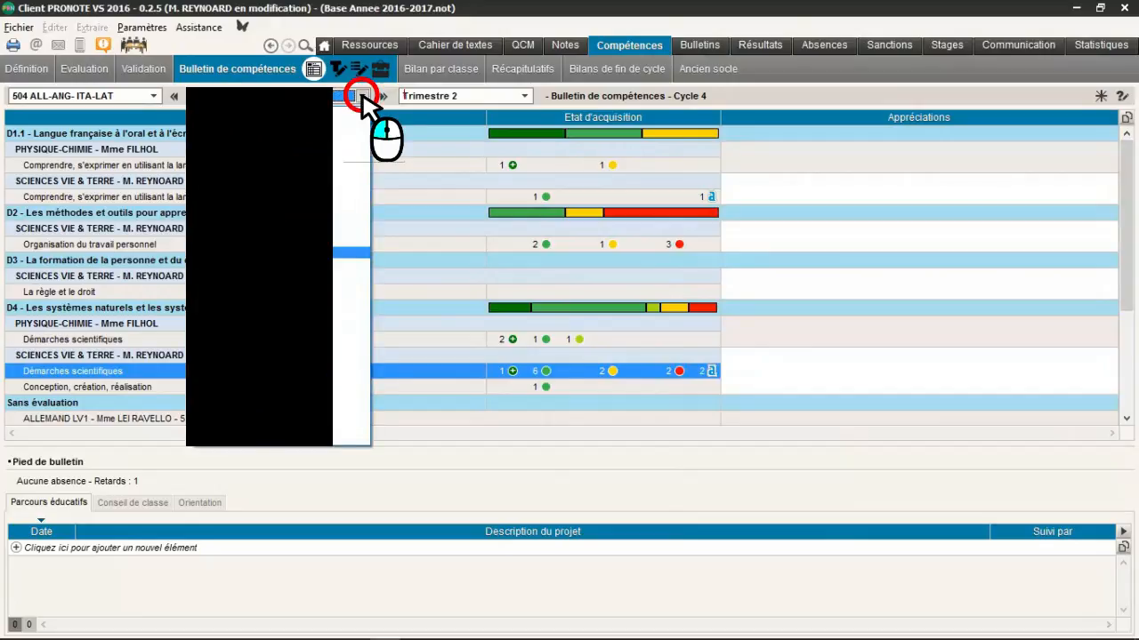
{"action": "left_click", "coordinate": [275, 252]}
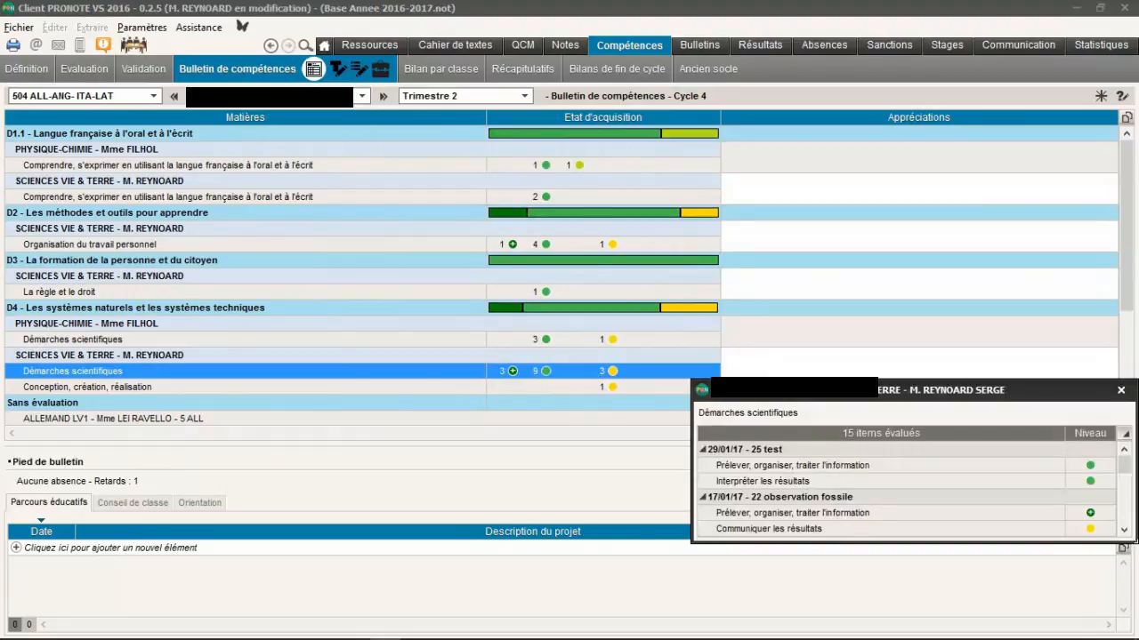
{"action": "left_click_drag", "start_coordinate": [792, 379], "coordinate": [792, 155]}
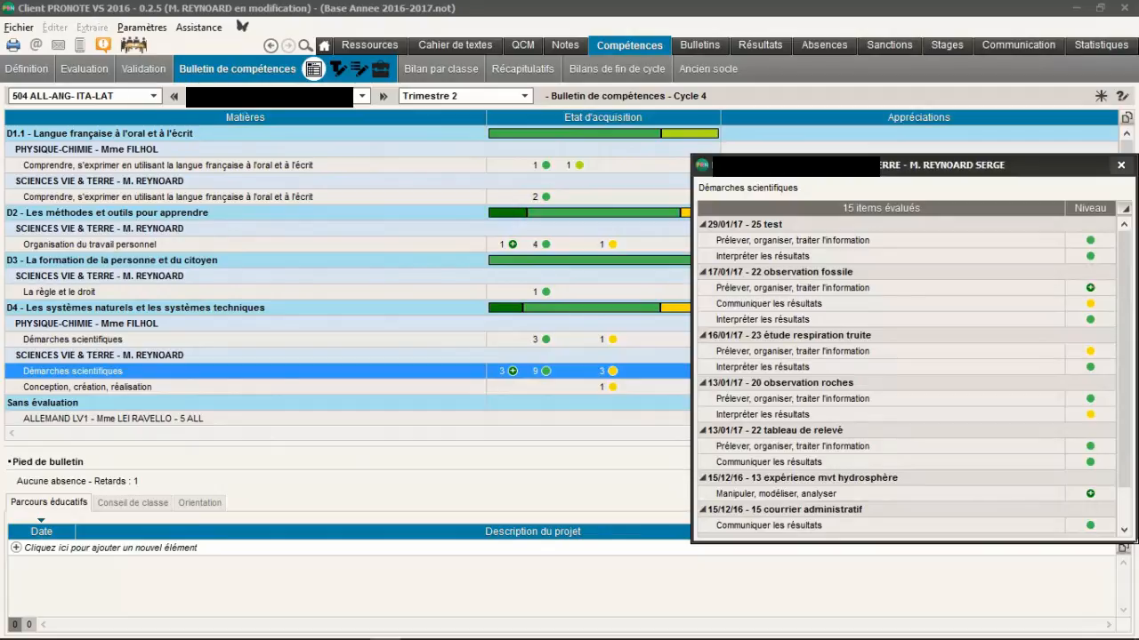
{"action": "left_click", "coordinate": [1121, 165]}
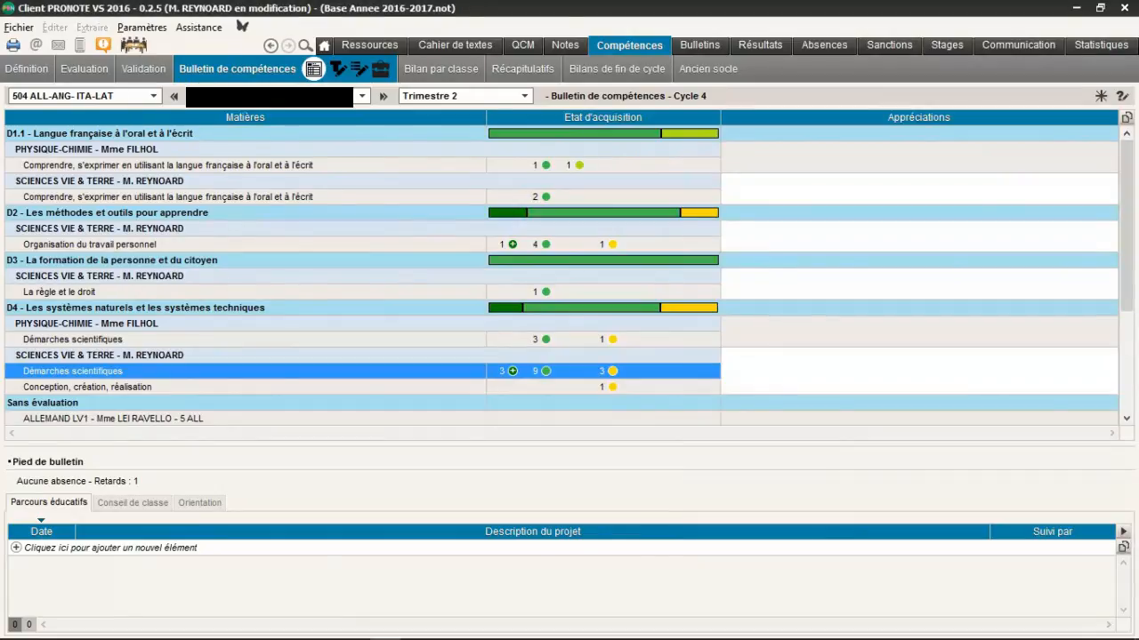
- Return to the class's evaluations and delete the "25 test" evaluation along with its data
{"action": "left_click", "coordinate": [105, 71]}
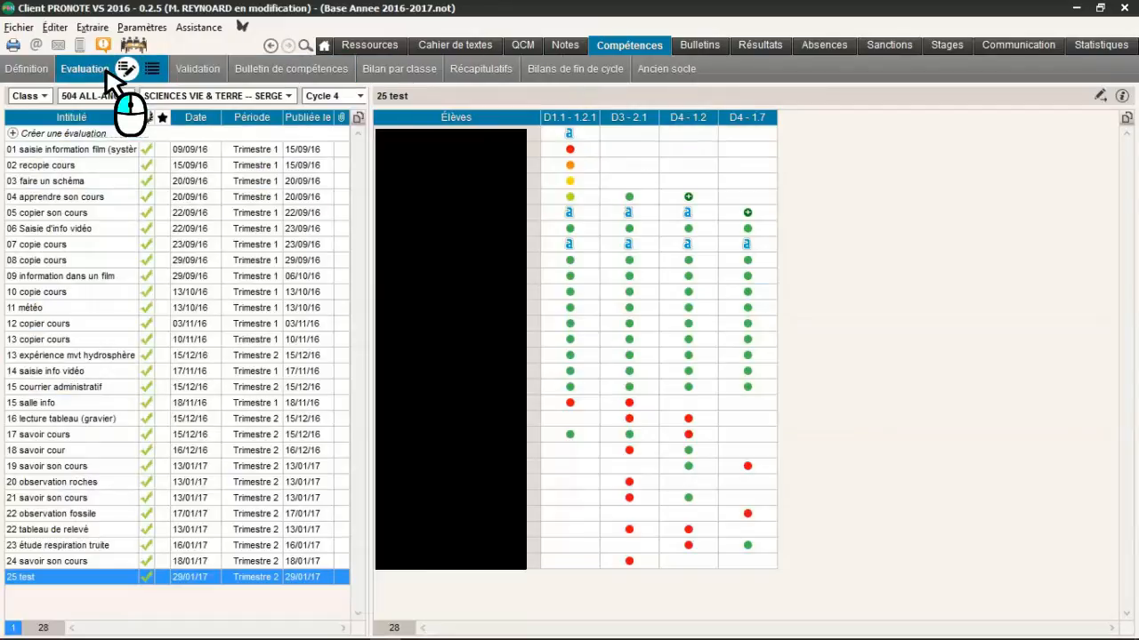
{"action": "right_click", "coordinate": [95, 577]}
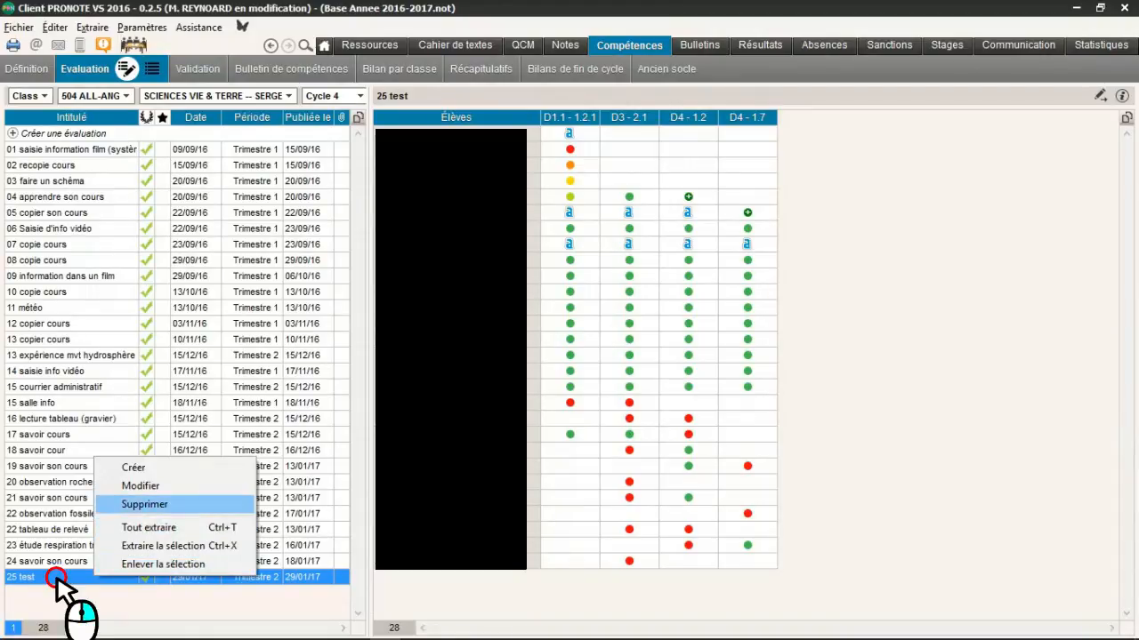
{"action": "key", "text": "Return"}
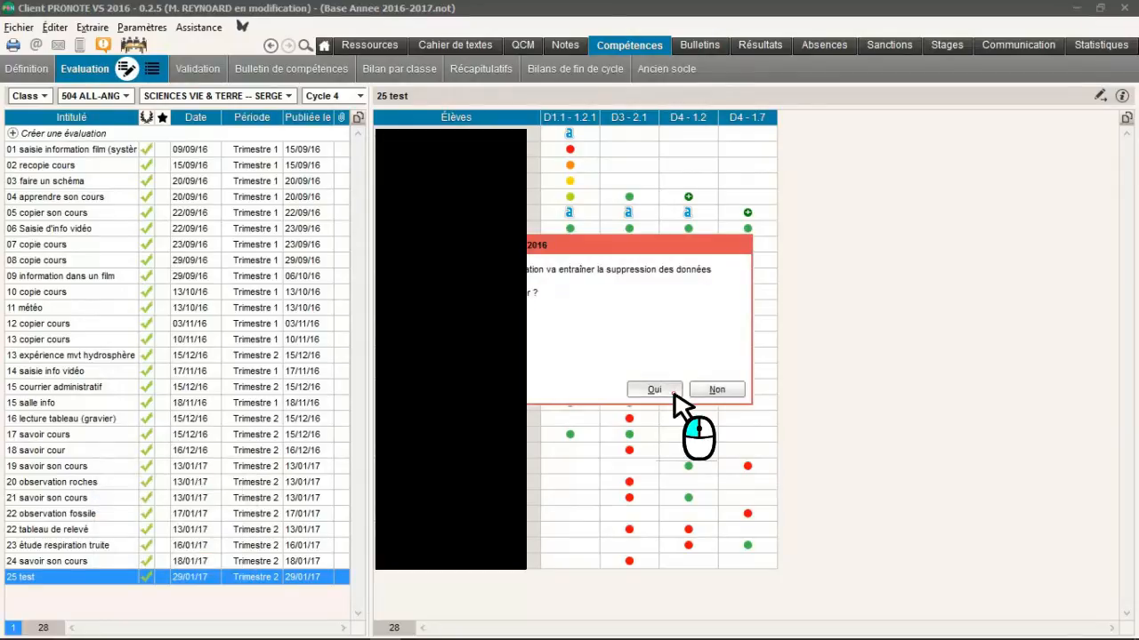
{"action": "left_click", "coordinate": [658, 392]}
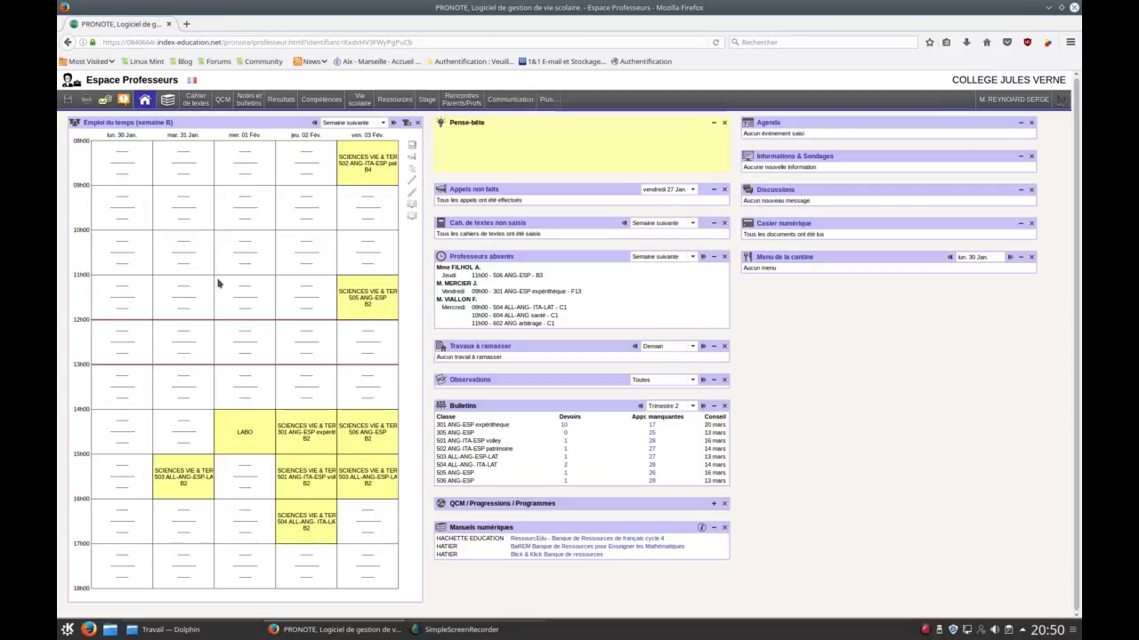
- In the PRONOTE Espace Professeurs in Firefox, open the competency evaluation entry for class 504 ALL-ANG- ITA-LAT, Cycle 4
{"action": "left_click", "coordinate": [320, 100]}
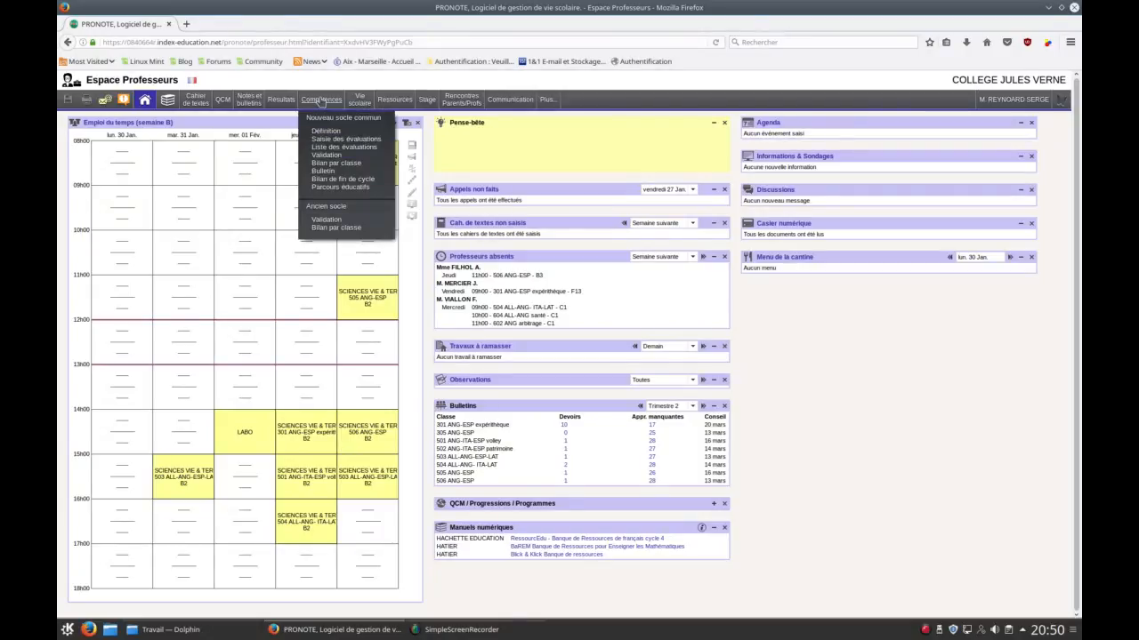
{"action": "left_click", "coordinate": [369, 144]}
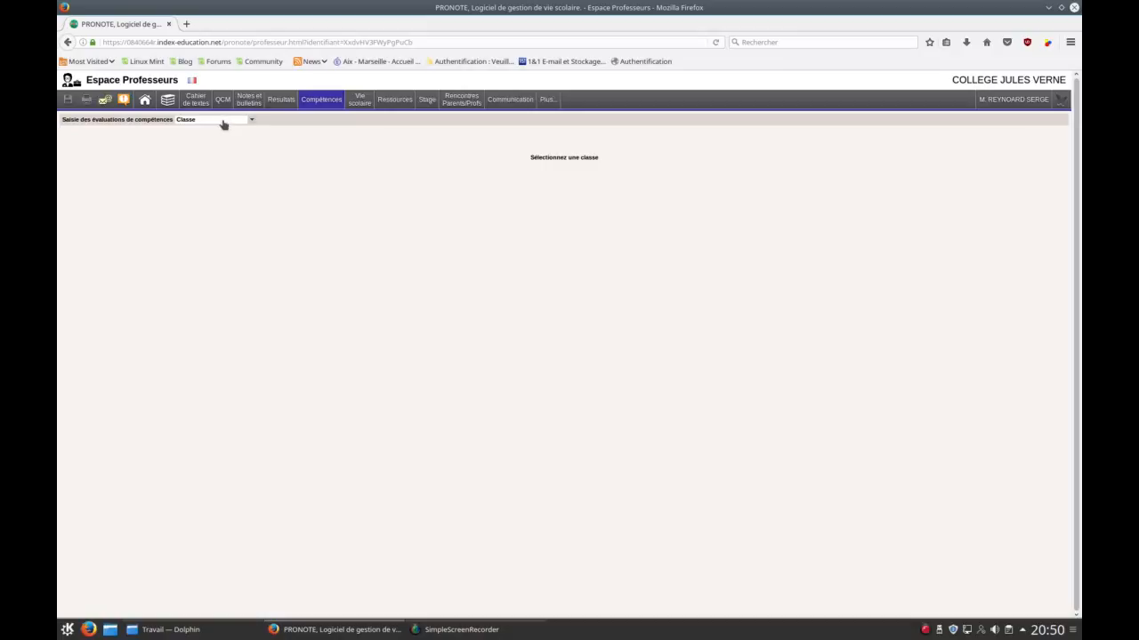
{"action": "left_click", "coordinate": [222, 121]}
{"action": "left_click", "coordinate": [209, 174]}
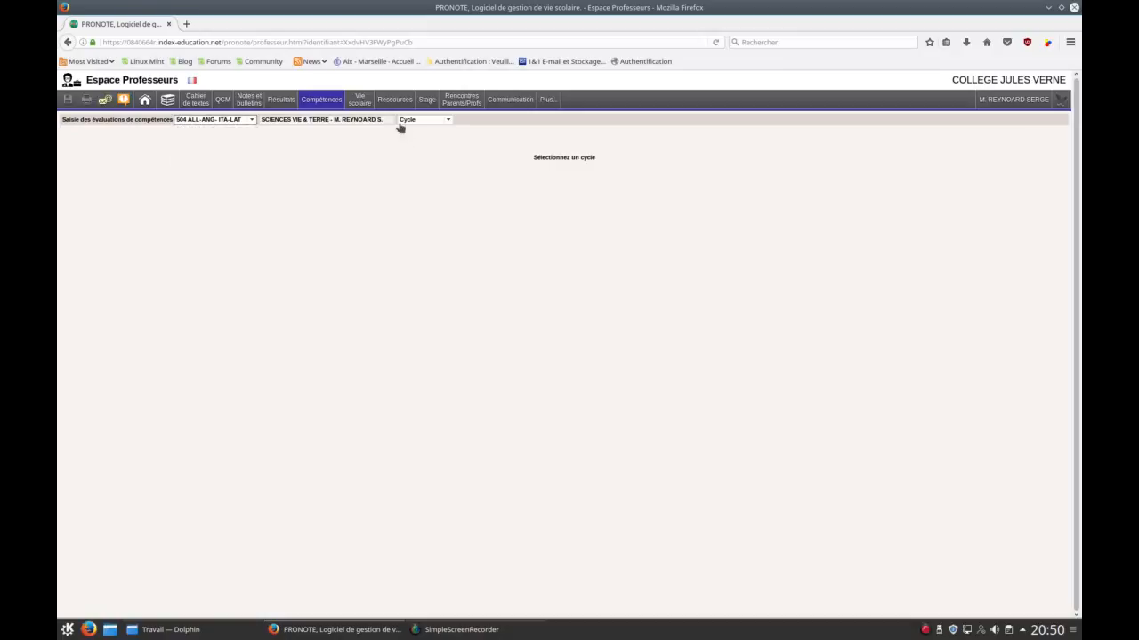
{"action": "left_click", "coordinate": [413, 121]}
{"action": "left_click", "coordinate": [417, 145]}
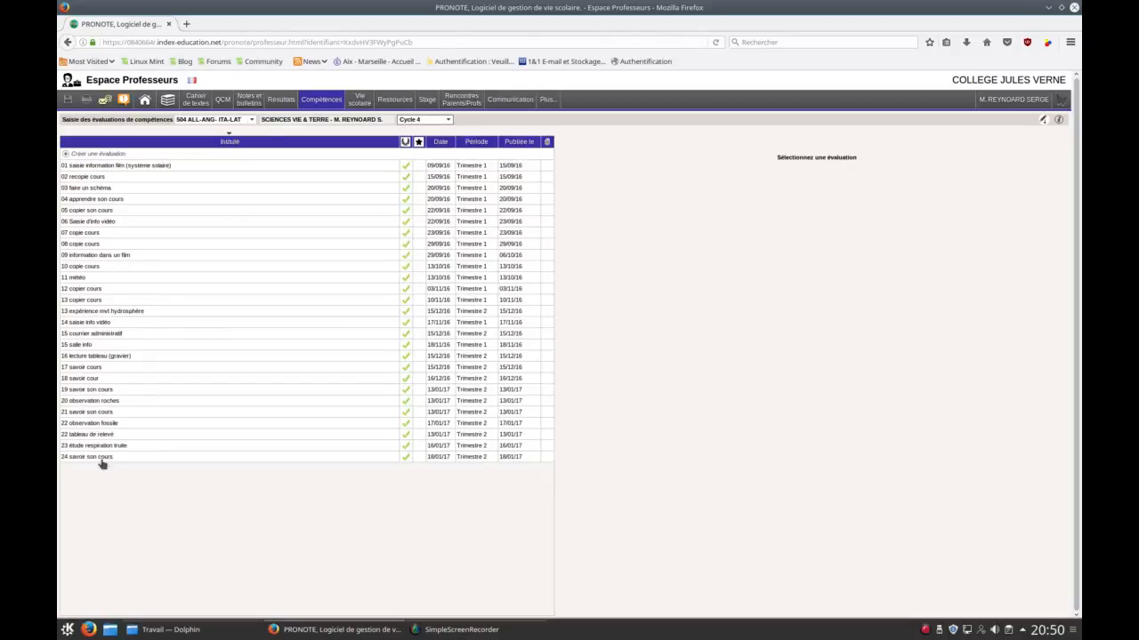
- View the levels entered for the evaluations 17 savoir cours, 19 savoir son cours and 18 savoir cour
{"action": "left_click", "coordinate": [157, 369]}
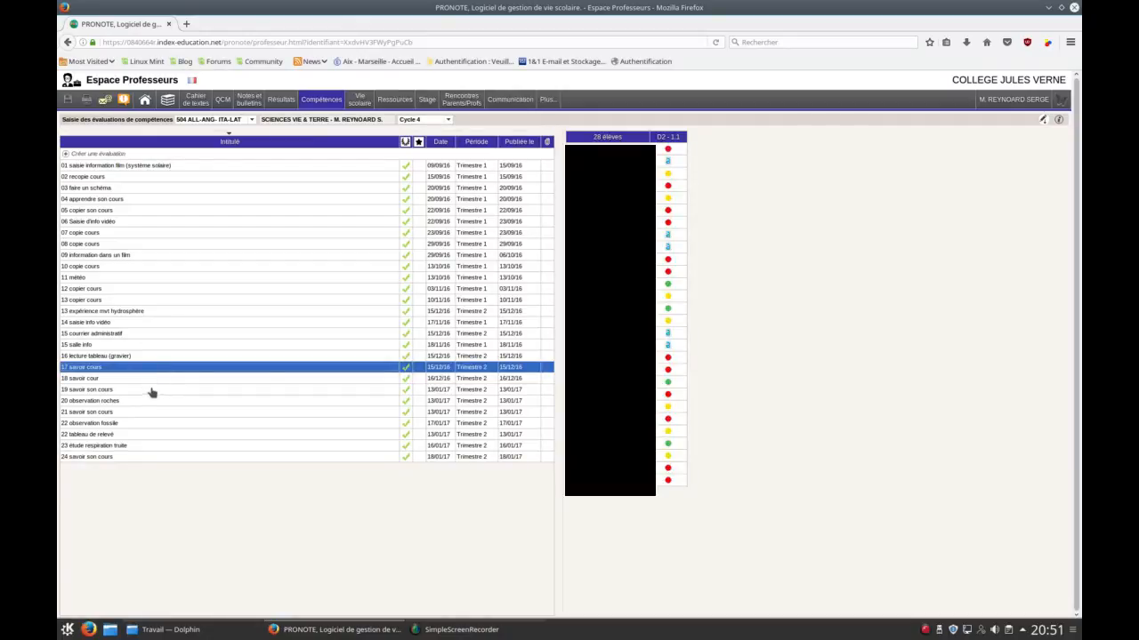
{"action": "left_click", "coordinate": [152, 389]}
{"action": "left_click", "coordinate": [156, 378]}
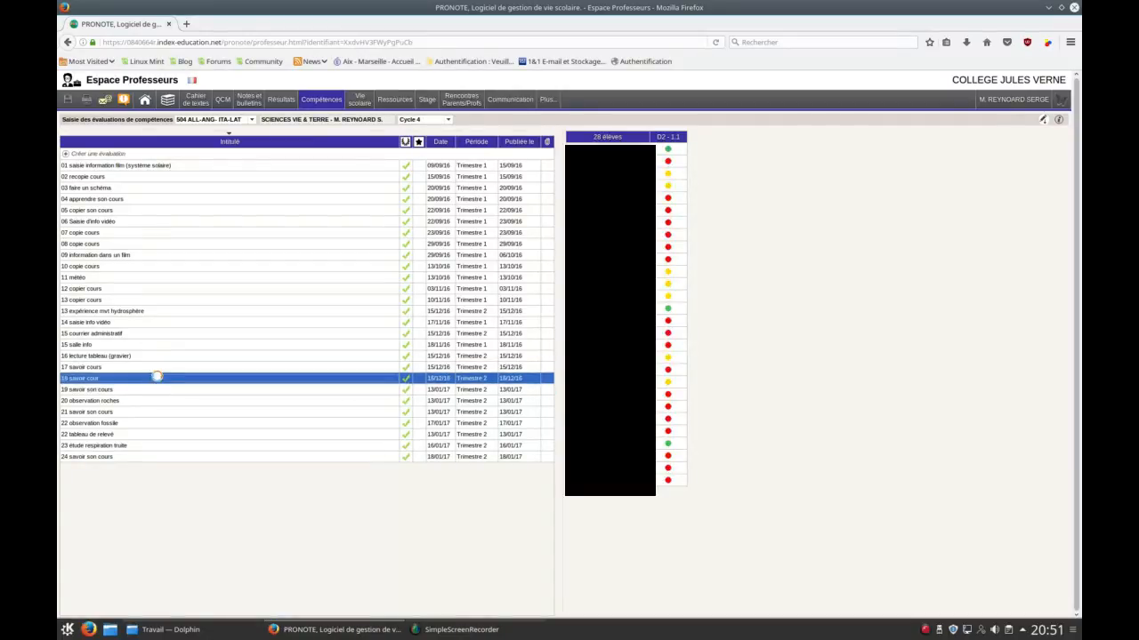
- Start a new evaluation titled "25 test" with the description "test pour montrer"
{"action": "left_click", "coordinate": [115, 155]}
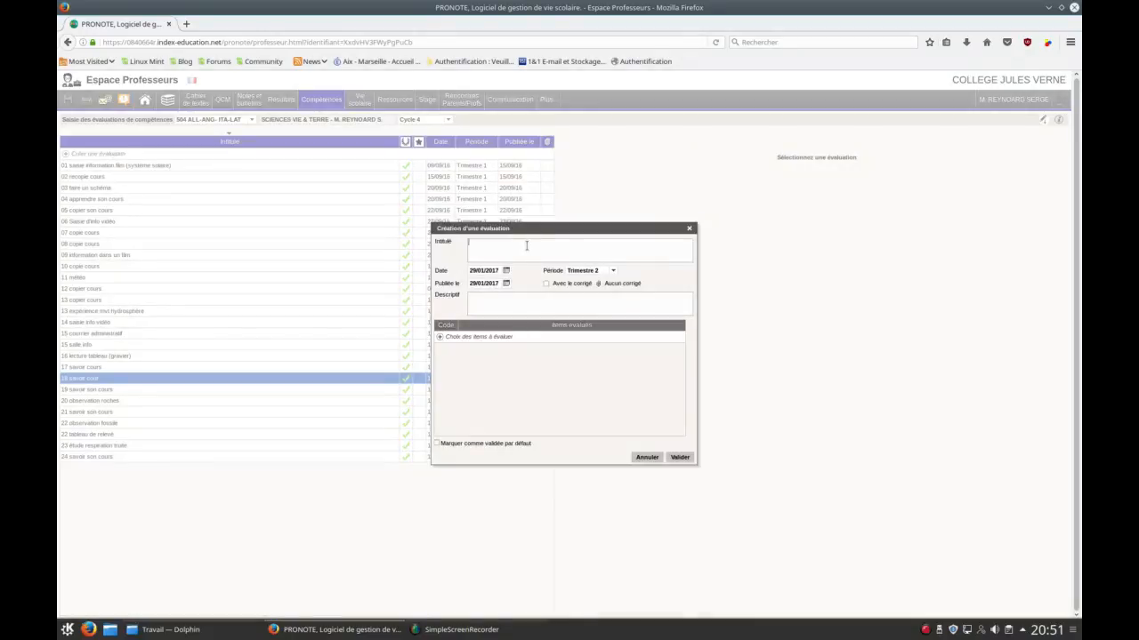
{"action": "type", "text": "25"}
{"action": "type", "text": " test"}
{"action": "type", "text": "test"}
{"action": "type", "text": " pour montrer"}
- Add the item "Lire des documents scientifiques." from competency D1.1 - Langue française à l'oral et à l'écrit to the evaluation
{"action": "left_click", "coordinate": [446, 342]}
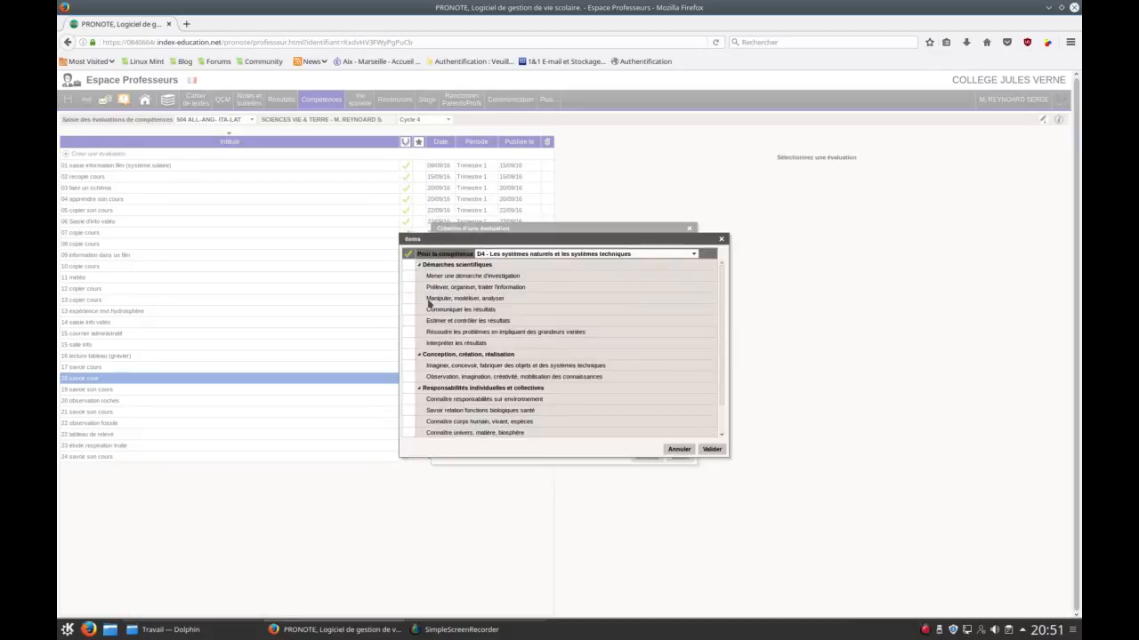
{"action": "left_click", "coordinate": [507, 255]}
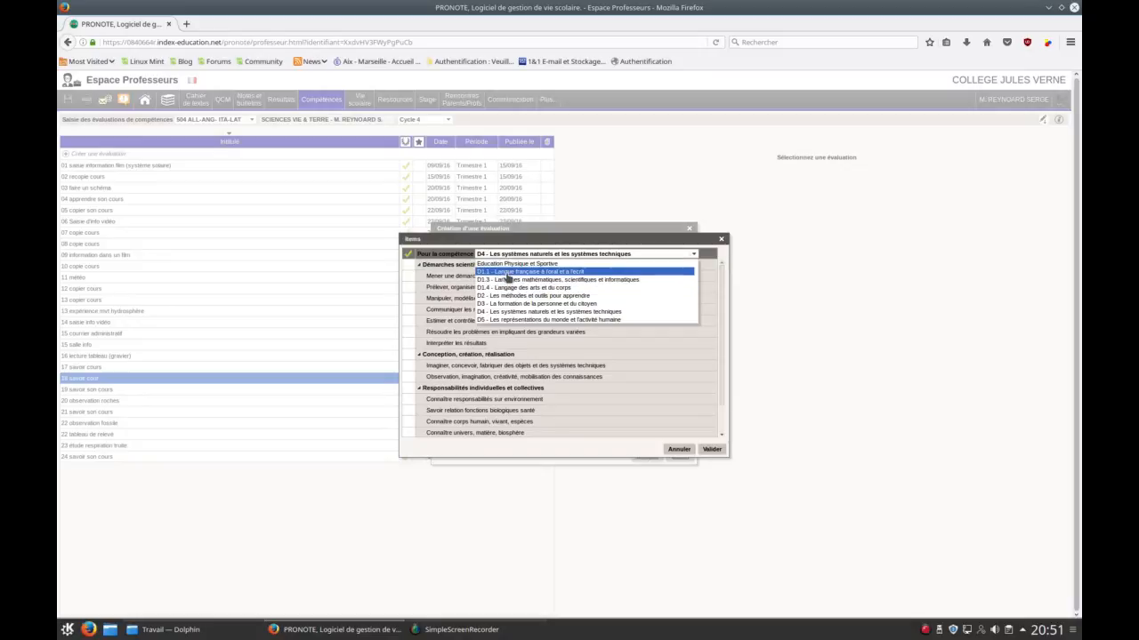
{"action": "left_click", "coordinate": [534, 271]}
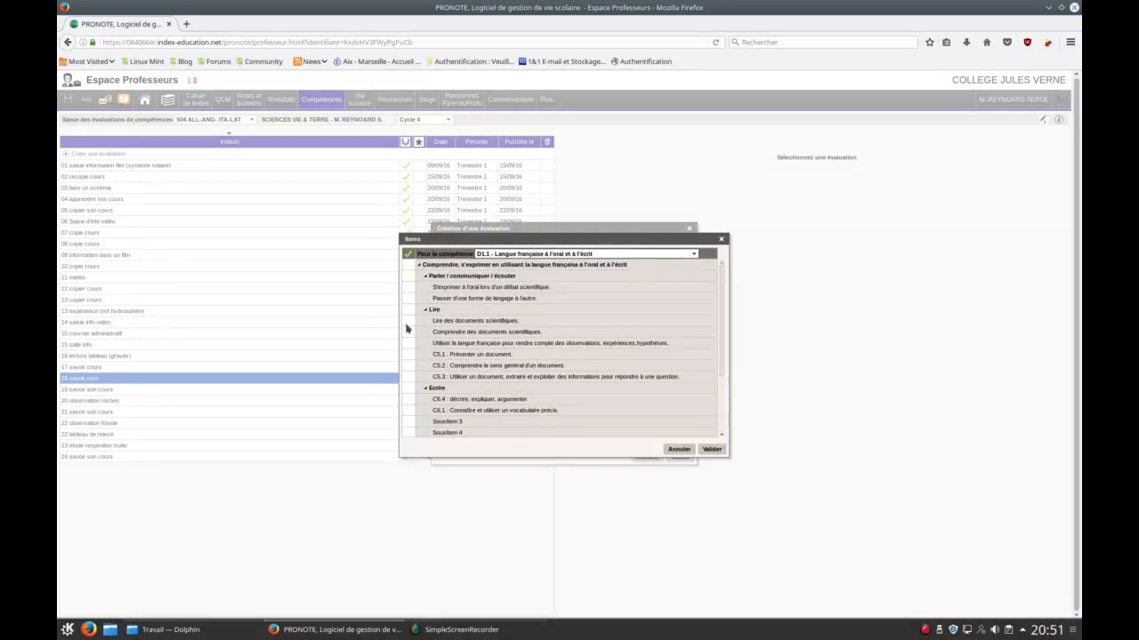
{"action": "left_click", "coordinate": [406, 322]}
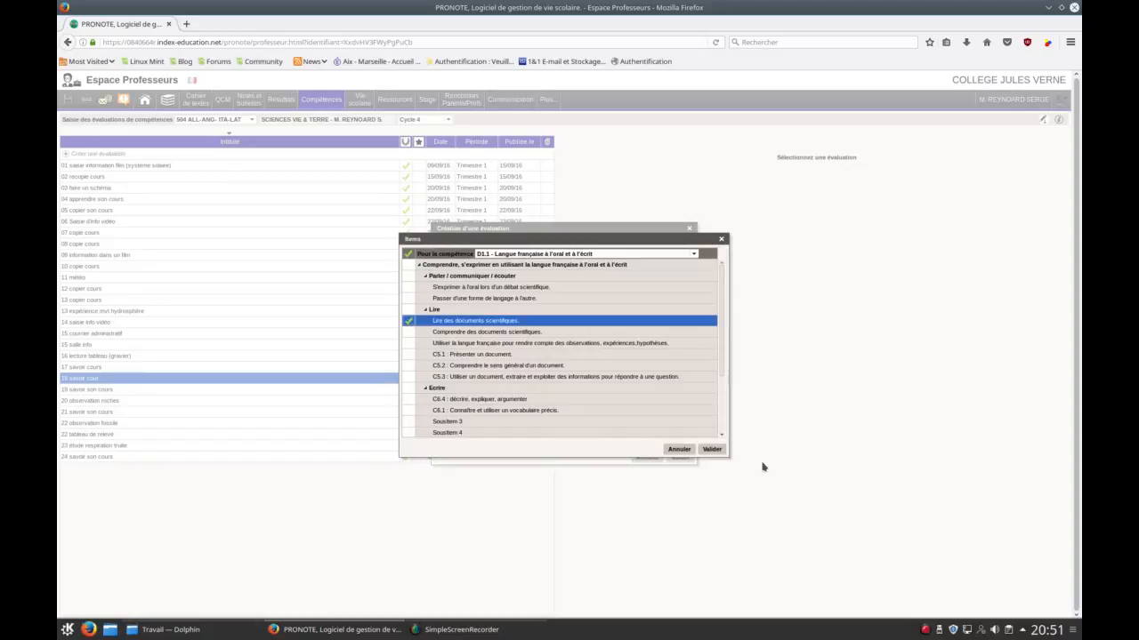
{"action": "left_click", "coordinate": [716, 451]}
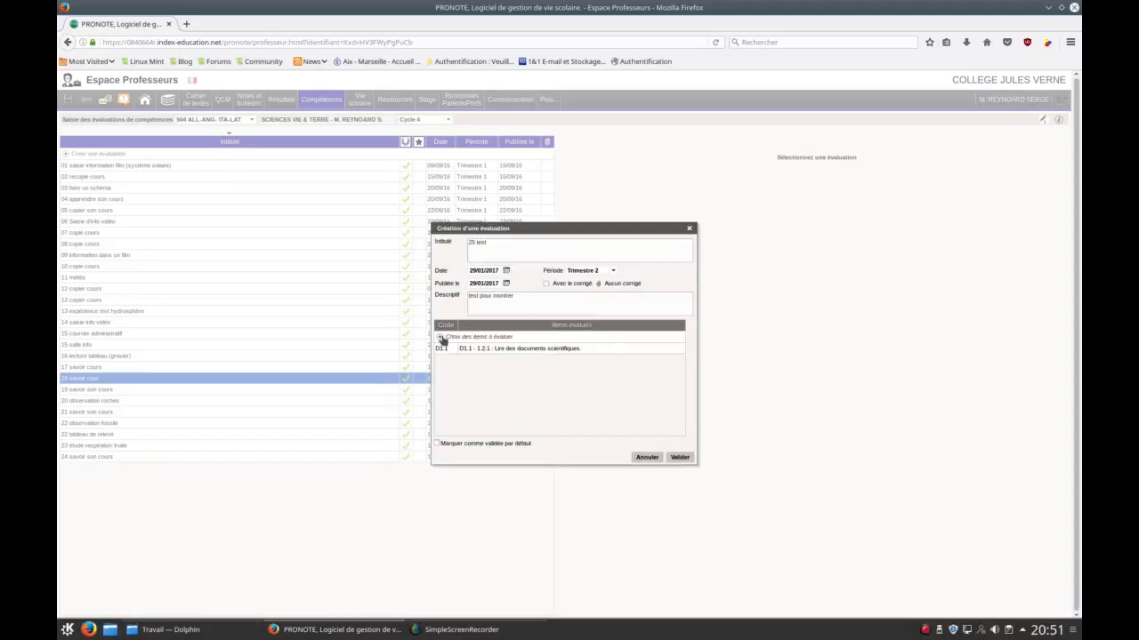
- Add the items "Prélever, organiser, traiter l'information" and "Interpréter les résultats" from competency D4 to the evaluation
{"action": "left_click", "coordinate": [443, 341]}
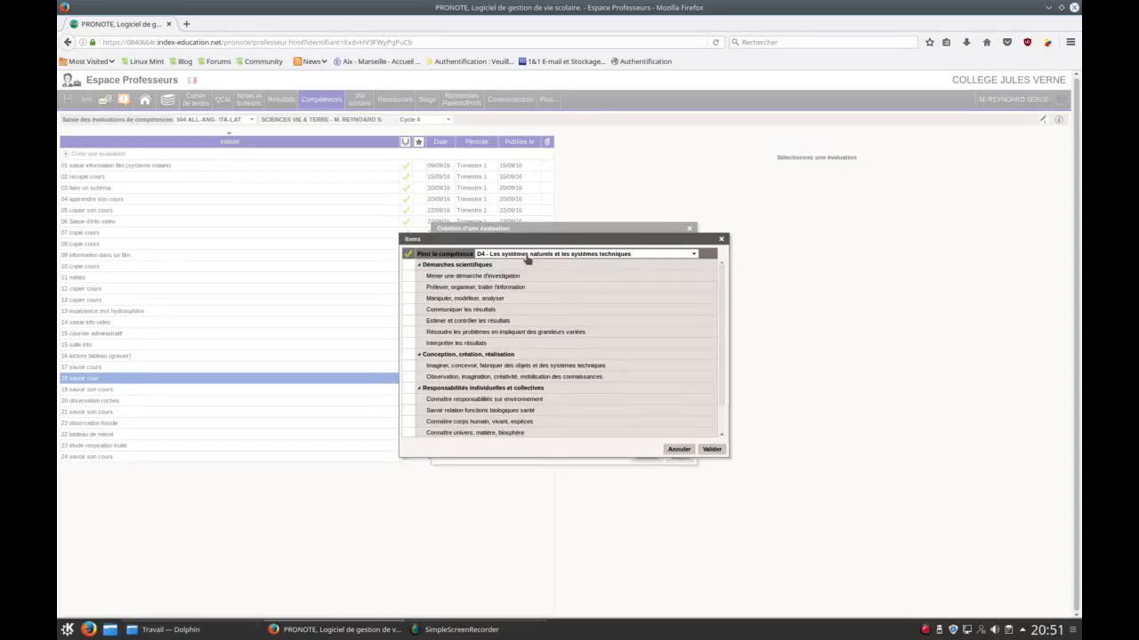
{"action": "left_click", "coordinate": [411, 288]}
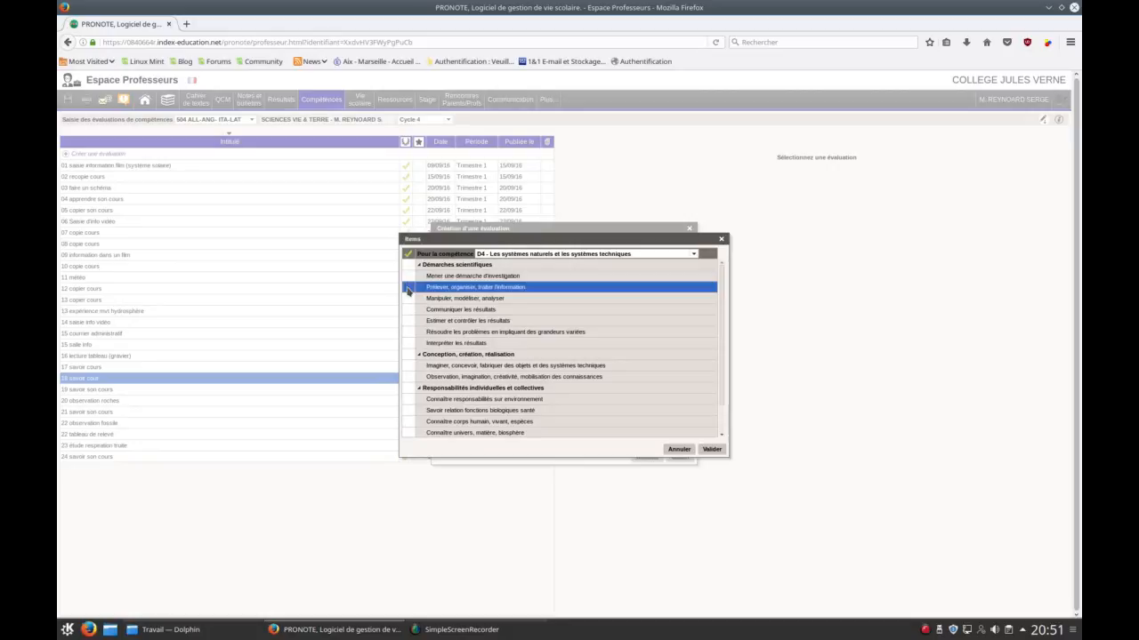
{"action": "left_click", "coordinate": [410, 342]}
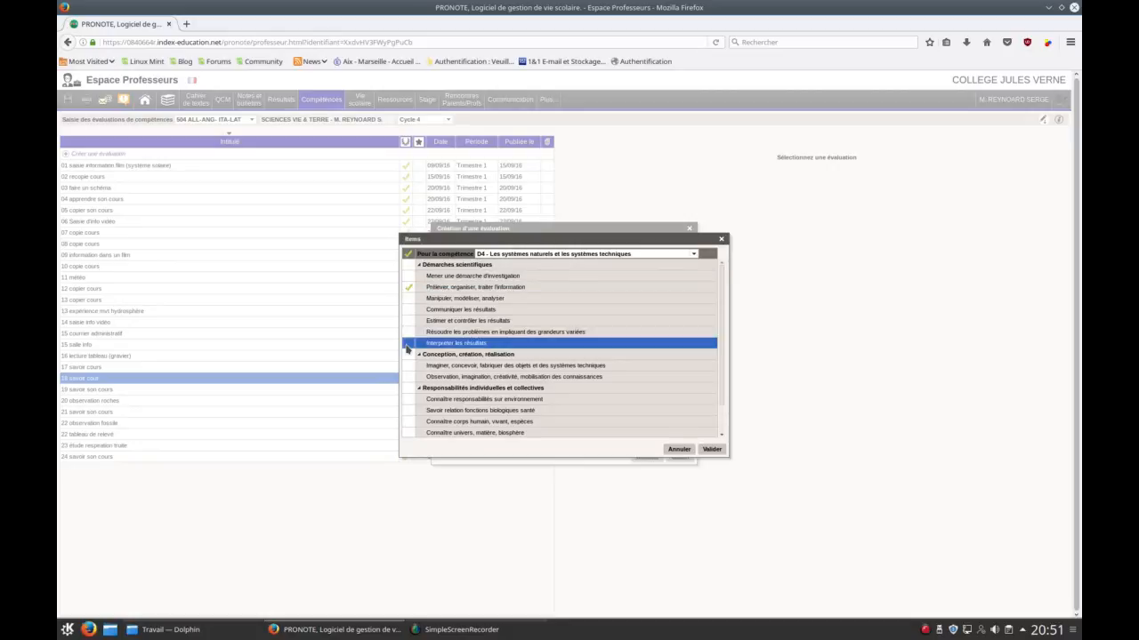
{"action": "left_click", "coordinate": [712, 450]}
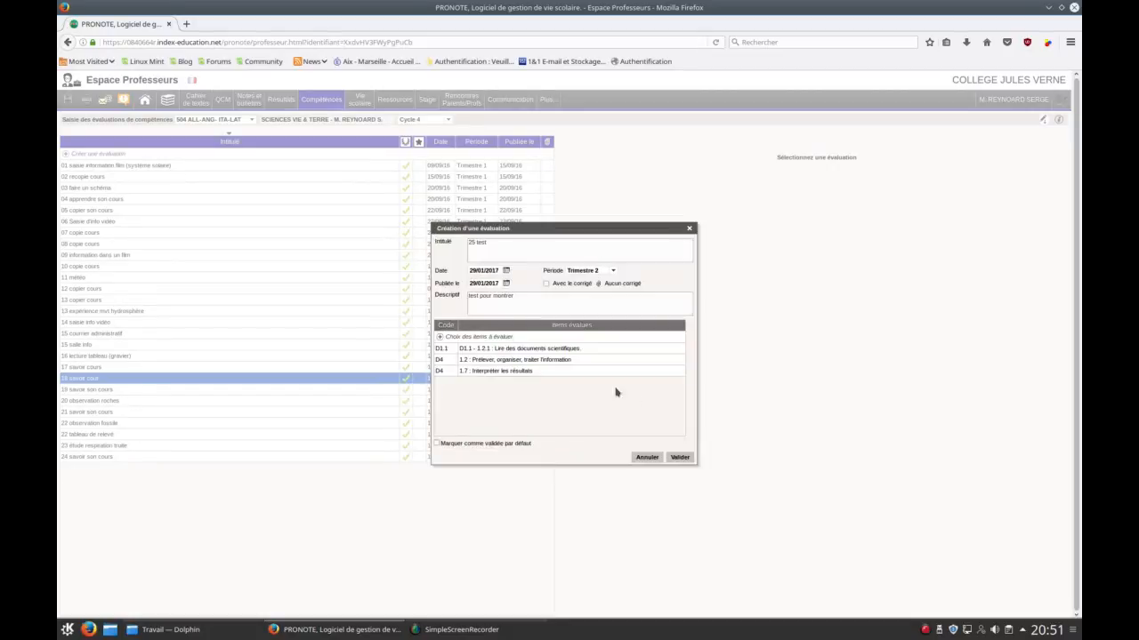
- Add the item "Comprendre et respecter les règles communes" from competency D3 - La formation de la personne et du citoyen, and validate the new evaluation
{"action": "left_click", "coordinate": [449, 338]}
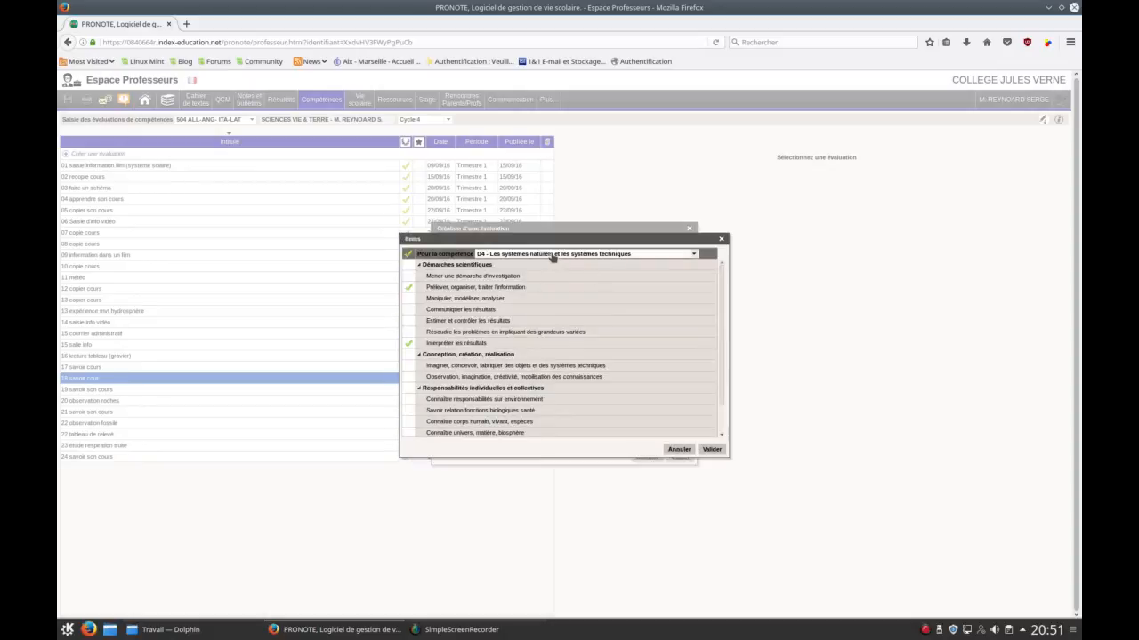
{"action": "left_click", "coordinate": [554, 255]}
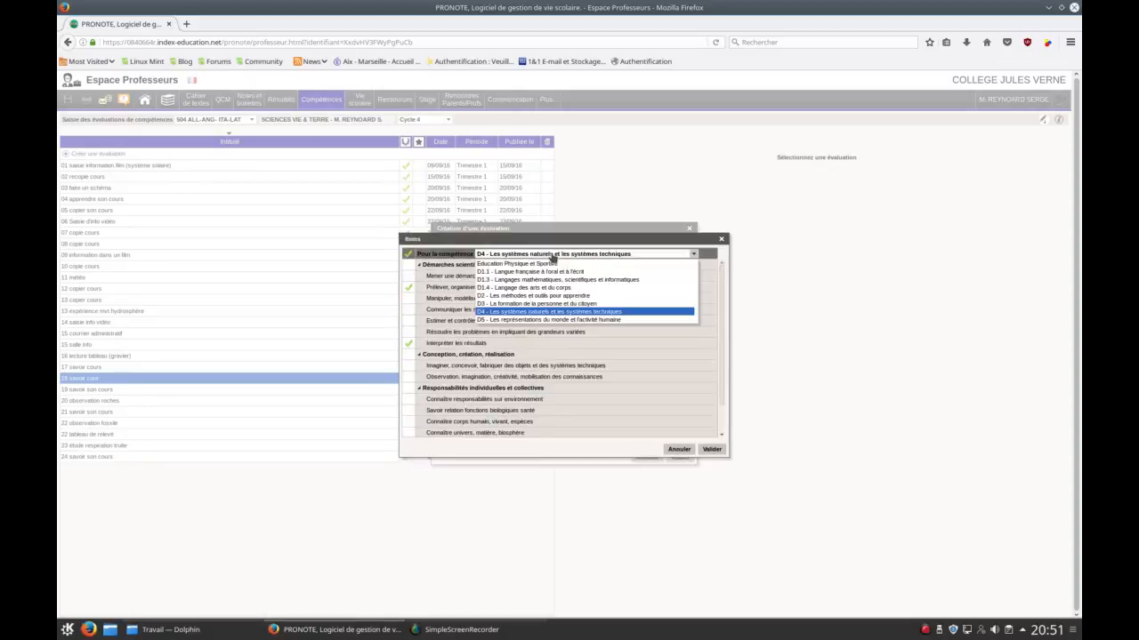
{"action": "left_click", "coordinate": [507, 304]}
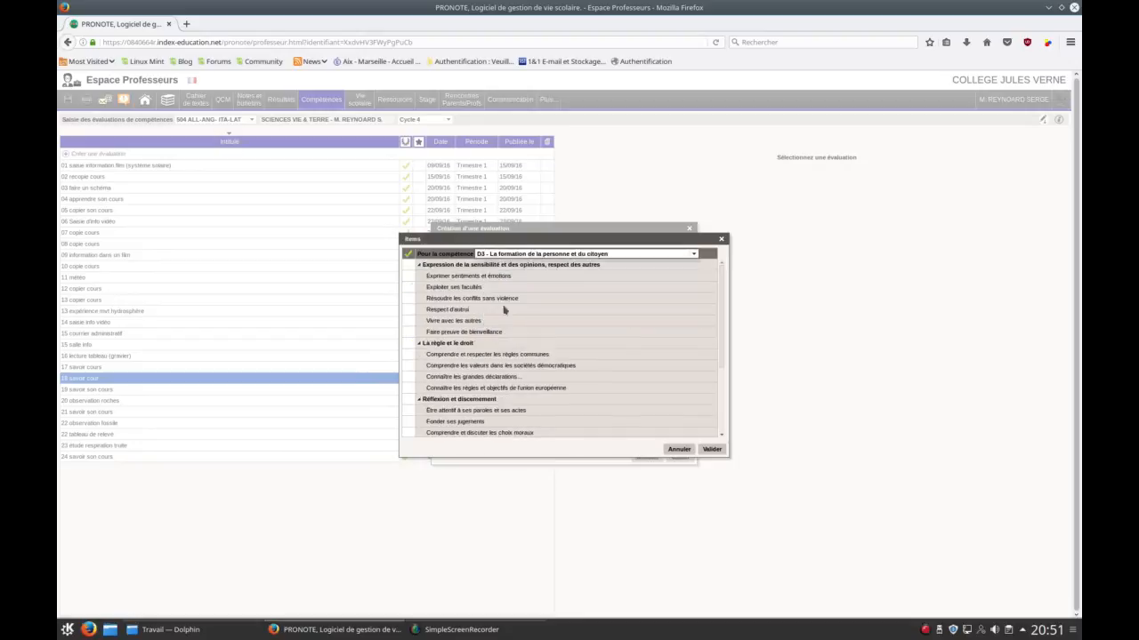
{"action": "left_click", "coordinate": [410, 359]}
{"action": "left_click", "coordinate": [711, 449]}
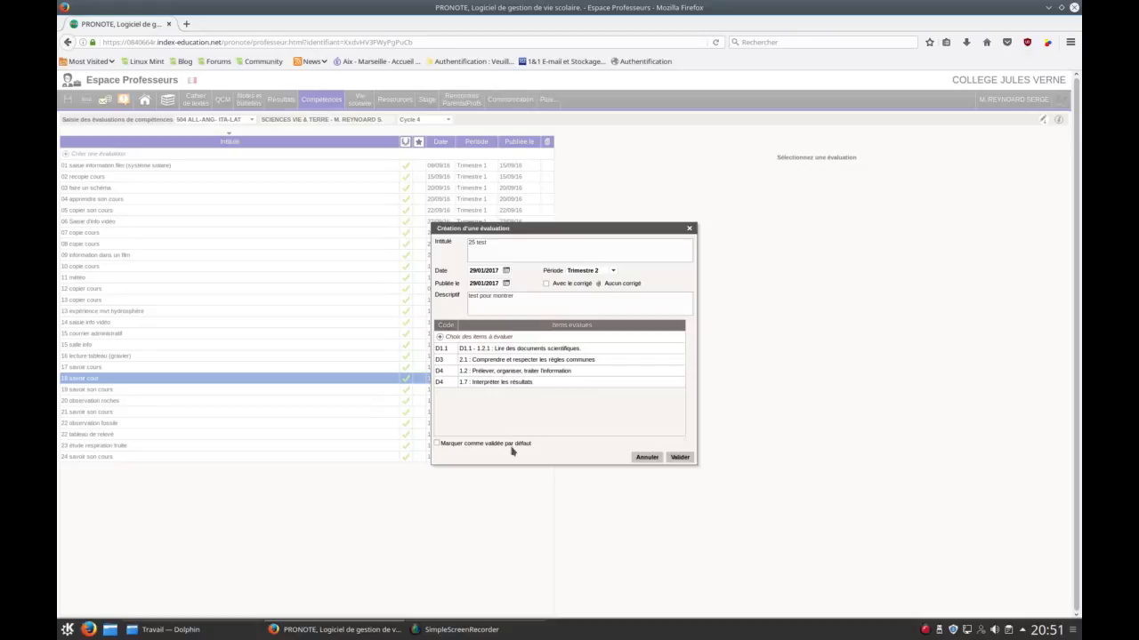
{"action": "left_click", "coordinate": [679, 457]}
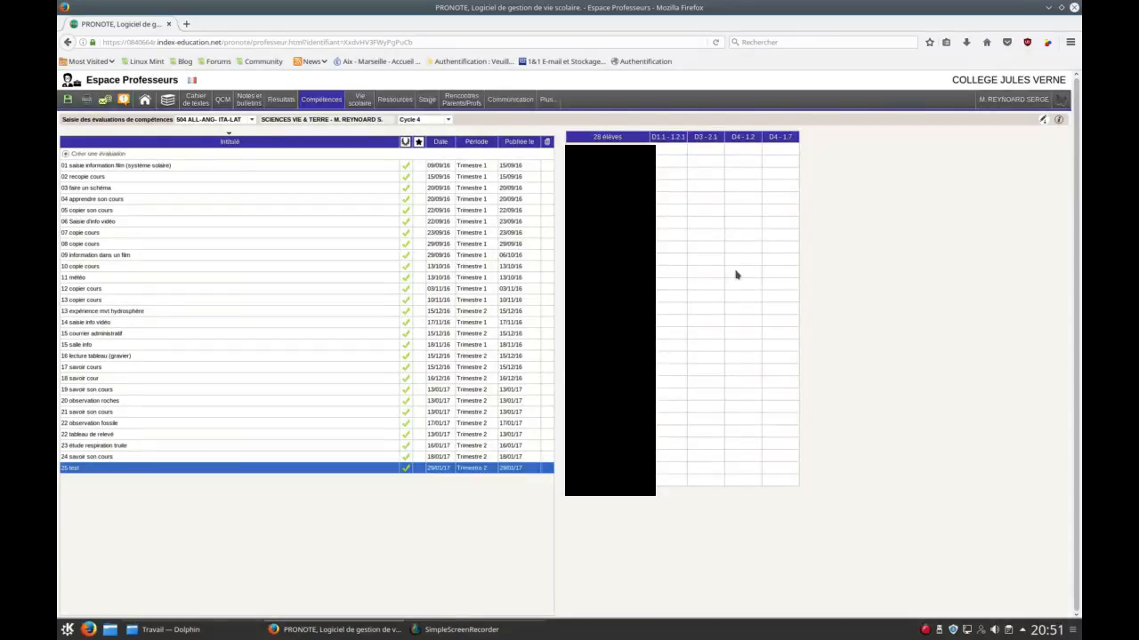
- Set the first student's level for item D3 - 2.1 to Expert in the 25 test grid
{"action": "left_click", "coordinate": [663, 153]}
{"action": "left_click", "coordinate": [703, 153]}
{"action": "left_click", "coordinate": [703, 153]}
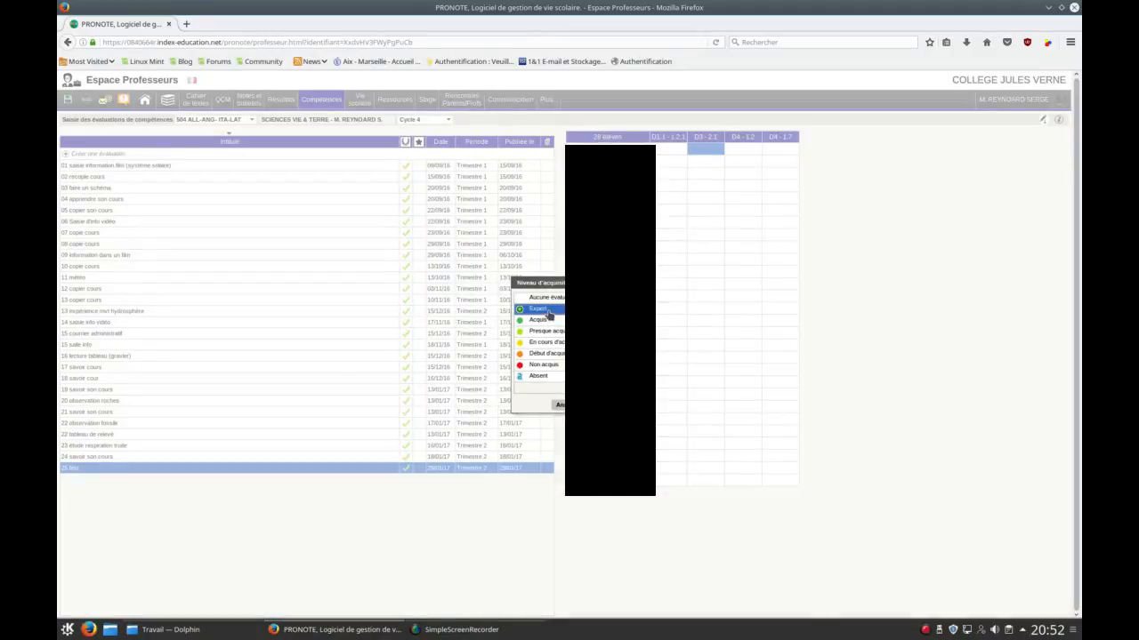
{"action": "left_click", "coordinate": [598, 405]}
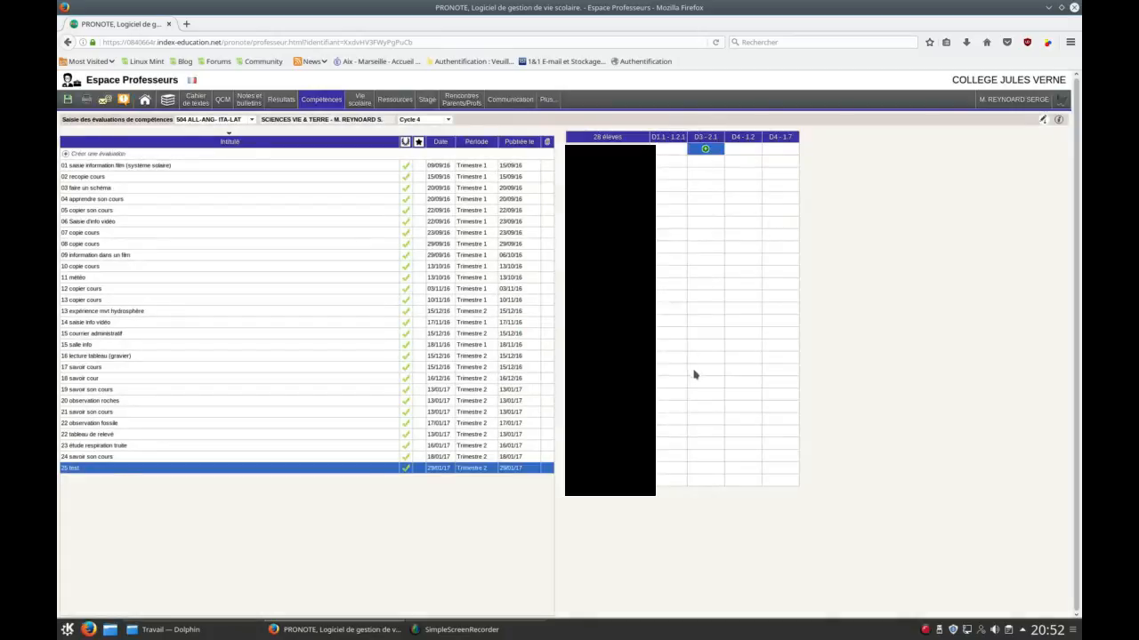
- Switch the grid's entry mode and set eight scattered student cells across D1.1 - 1.2.1, D3 - 2.1 and D4 - 1.2 to Acquis at once
{"action": "left_click", "coordinate": [1044, 121]}
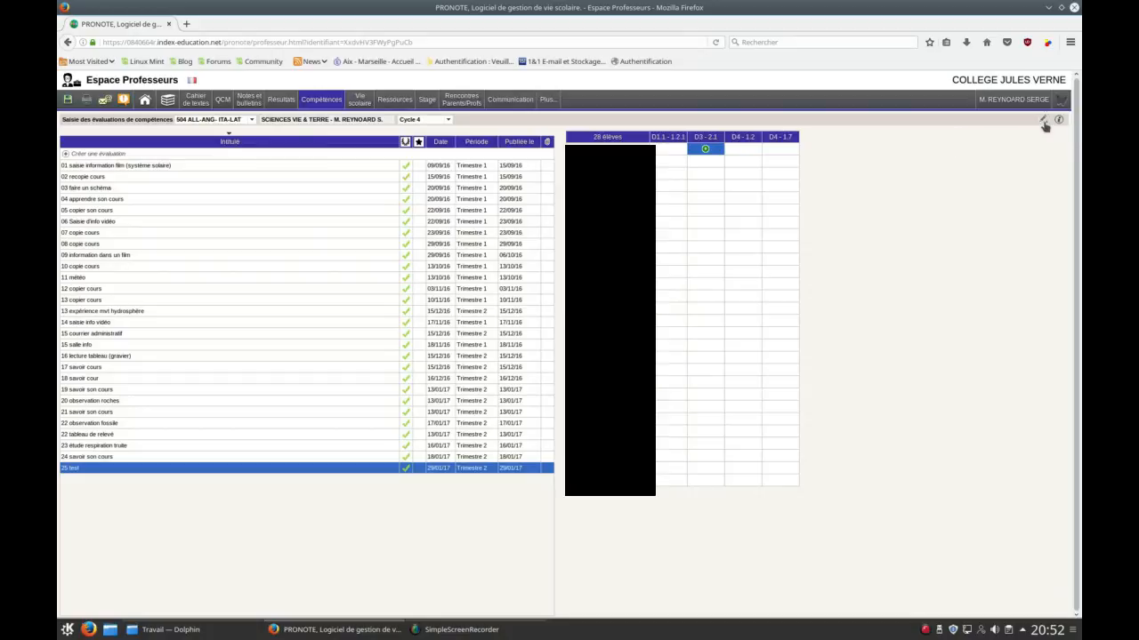
{"action": "left_click", "coordinate": [669, 173]}
{"action": "left_click", "coordinate": [717, 186], "text": "ctrl"}
{"action": "left_click", "coordinate": [717, 222], "text": "ctrl"}
{"action": "left_click", "coordinate": [743, 259], "text": "ctrl"}
{"action": "left_click", "coordinate": [751, 296], "text": "ctrl"}
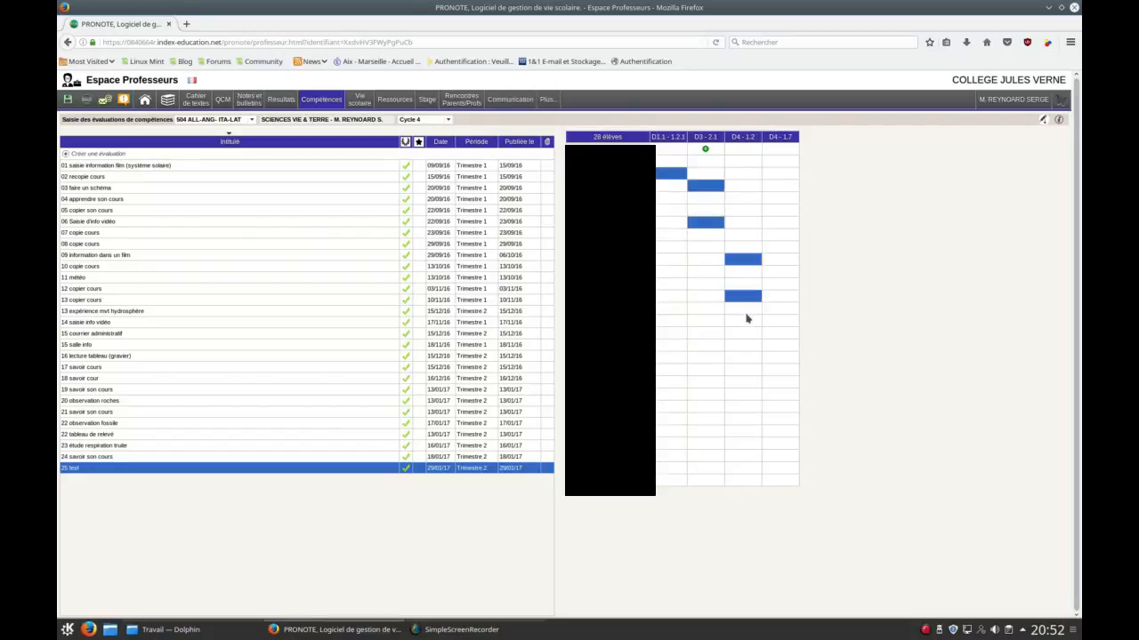
{"action": "left_click", "coordinate": [746, 313], "text": "ctrl"}
{"action": "left_click", "coordinate": [745, 347], "text": "ctrl"}
{"action": "left_click", "coordinate": [716, 368], "text": "ctrl"}
{"action": "right_click", "coordinate": [713, 372]}
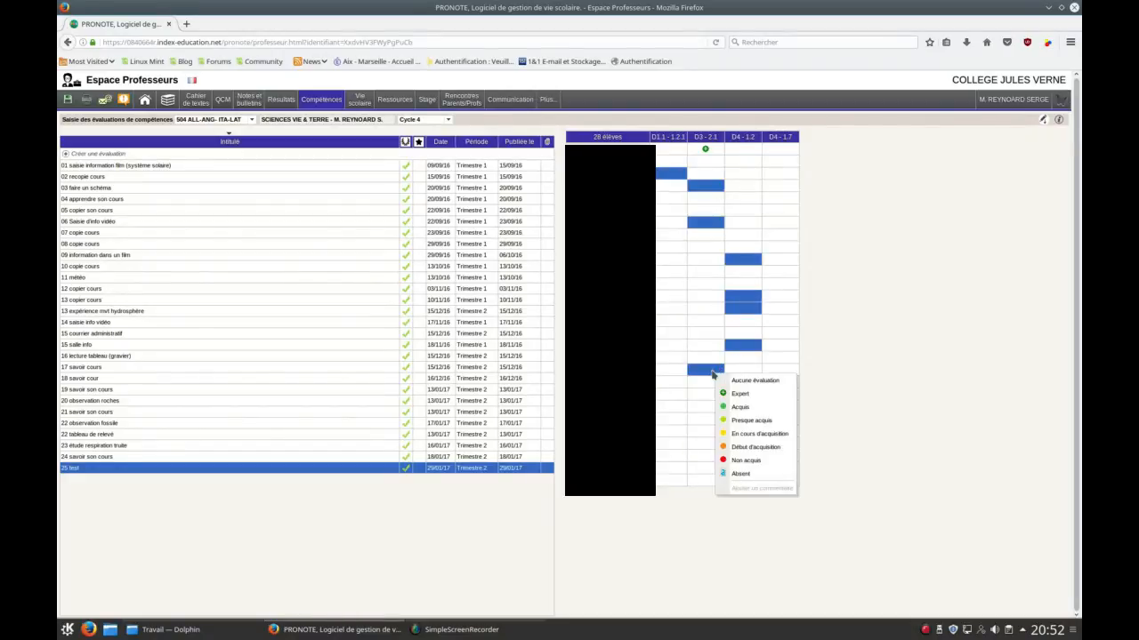
{"action": "left_click", "coordinate": [740, 407]}
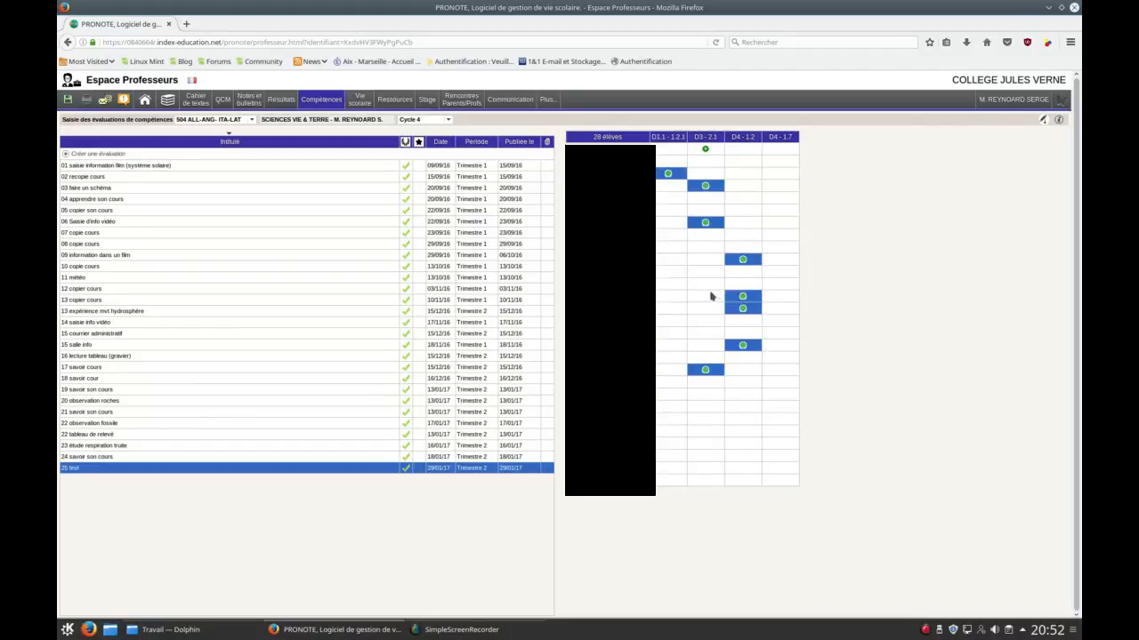
- Try to mark seven scattered student cells across D1.1 - 1.2.1, D3 - 2.1 and D4 - 1.2 as absent at once
{"action": "left_click", "coordinate": [676, 261]}
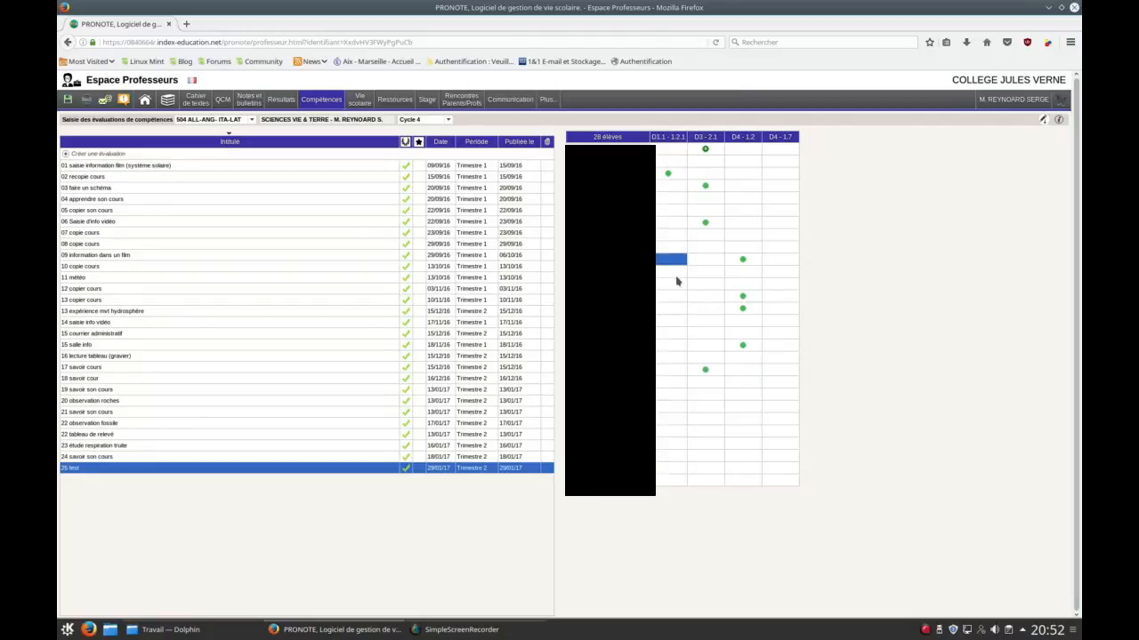
{"action": "left_click", "coordinate": [676, 272], "text": "ctrl"}
{"action": "left_click", "coordinate": [695, 296], "text": "ctrl"}
{"action": "left_click", "coordinate": [701, 322], "text": "ctrl"}
{"action": "left_click", "coordinate": [704, 334], "text": "ctrl"}
{"action": "left_click", "coordinate": [744, 382], "text": "ctrl"}
{"action": "left_click", "coordinate": [747, 406], "text": "ctrl"}
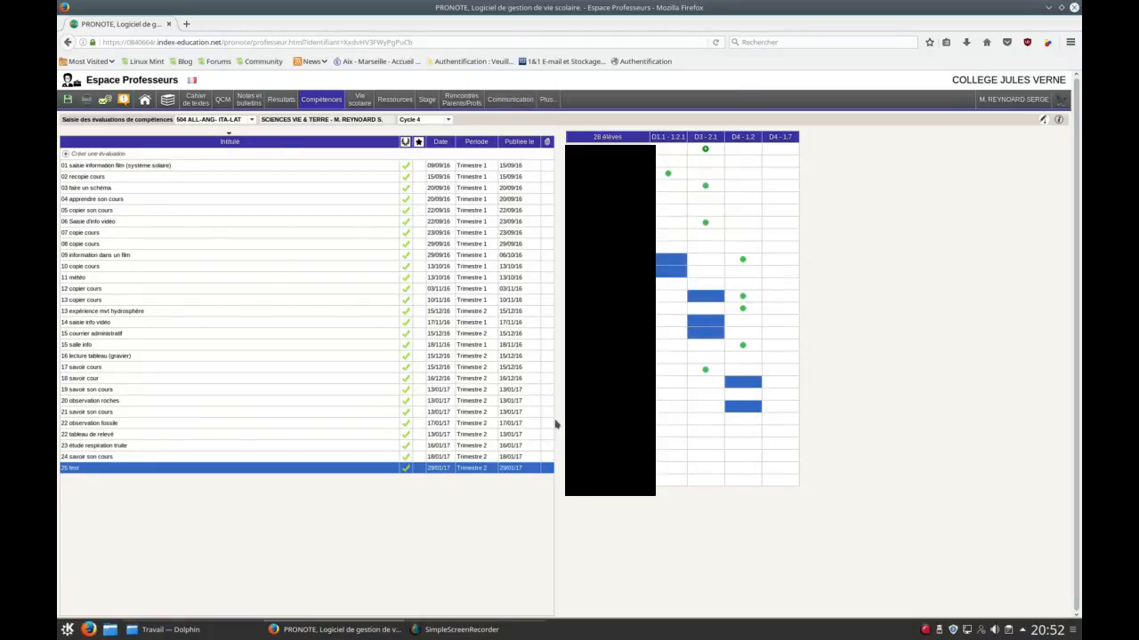
{"action": "type", "text": "a"}
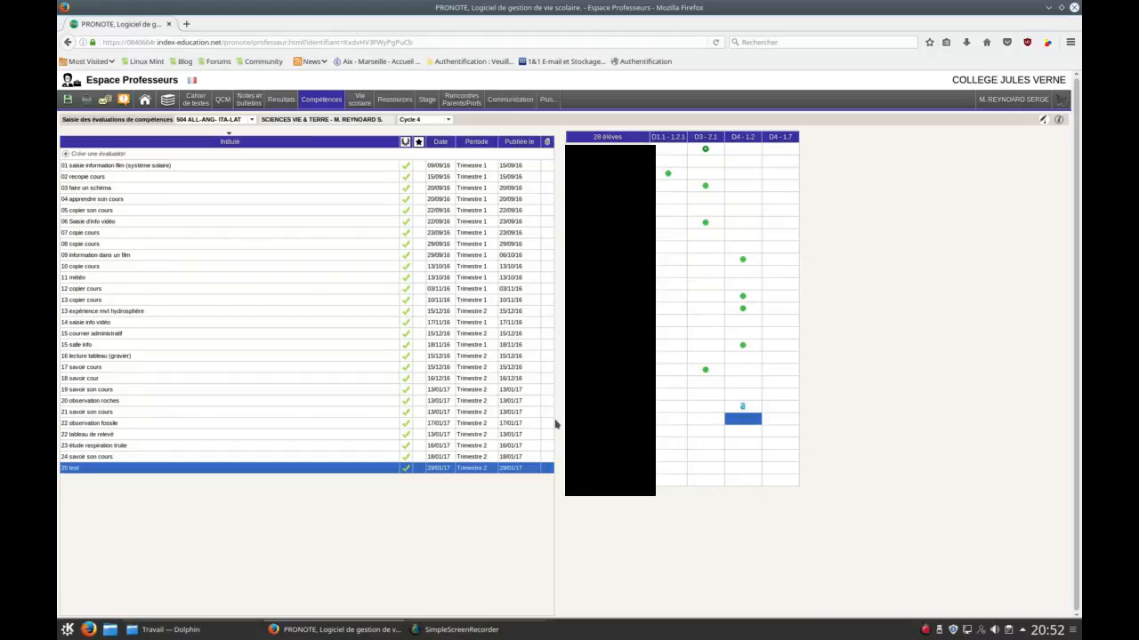
- Try to set four student cells in the D1.1 - 1.2.1 column to Acquis at once
{"action": "left_click", "coordinate": [669, 286]}
{"action": "left_click", "coordinate": [668, 297], "text": "ctrl"}
{"action": "left_click", "coordinate": [663, 310], "text": "ctrl"}
{"action": "left_click", "coordinate": [669, 335], "text": "ctrl"}
{"action": "key", "text": "2"}
- Mark the thirteenth student as Absent for items D1.1 - 1.2.1 and D3 - 2.1
{"action": "left_click", "coordinate": [676, 297]}
{"action": "left_click", "coordinate": [714, 300], "text": "ctrl"}
{"action": "right_click", "coordinate": [714, 301]}
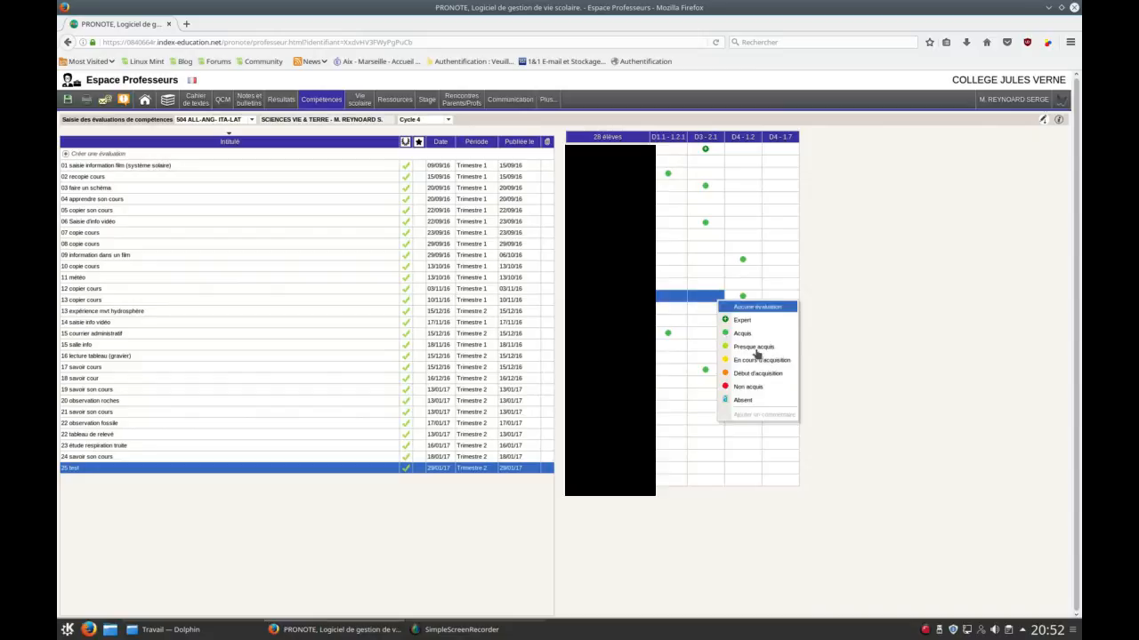
{"action": "left_click", "coordinate": [753, 400]}
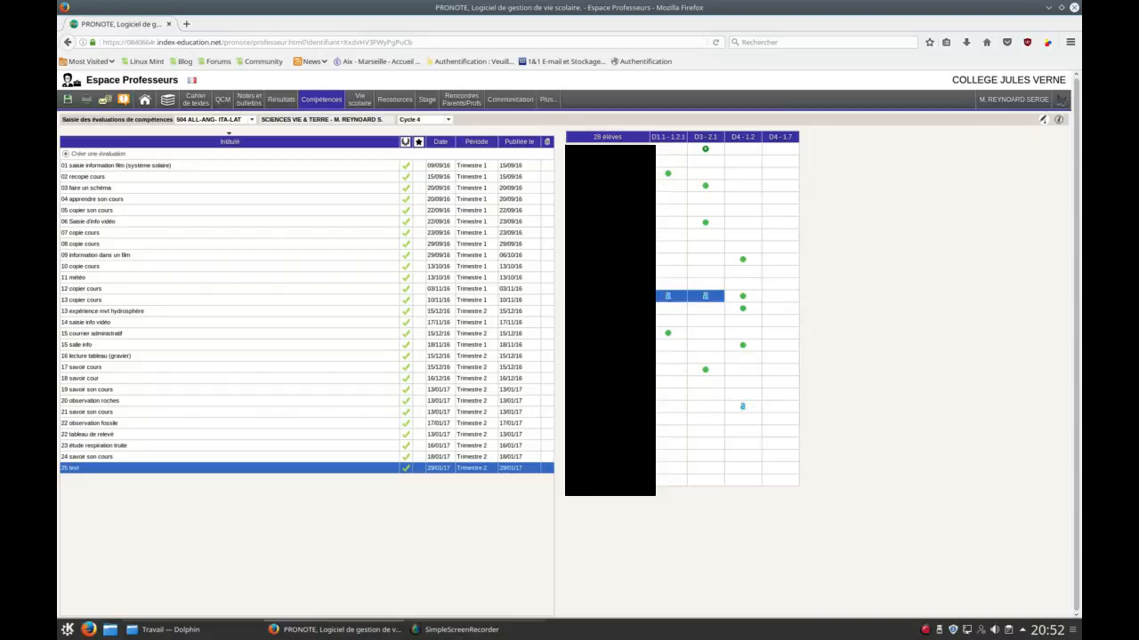
- Mark the eleventh student as Absent for all four items and save the entered levels
{"action": "left_click", "coordinate": [622, 271]}
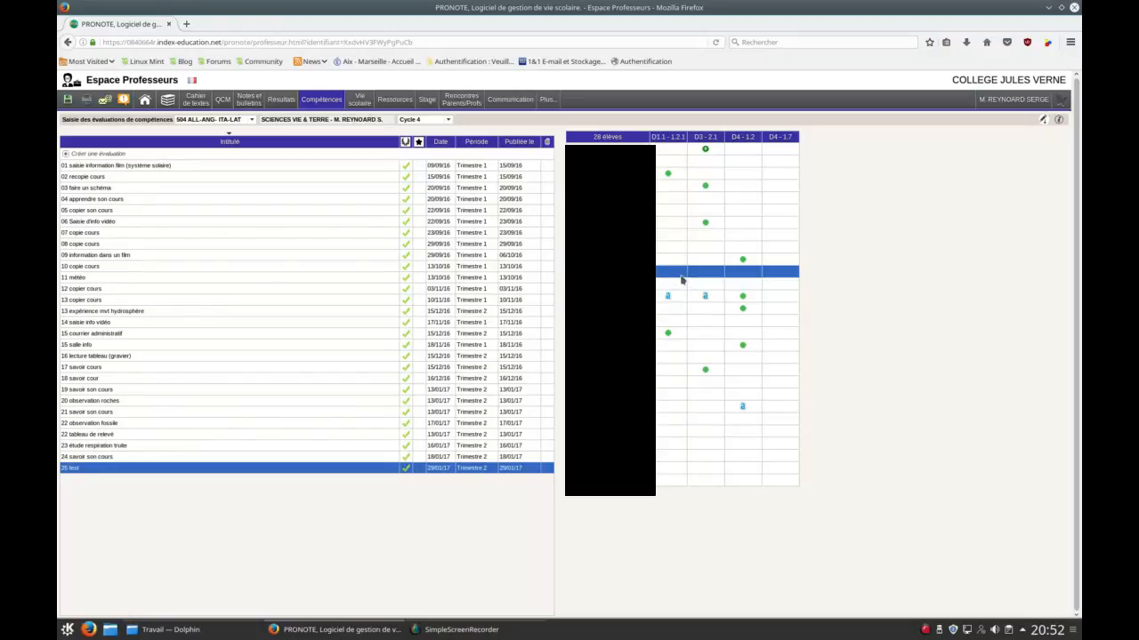
{"action": "key", "text": "alt+a"}
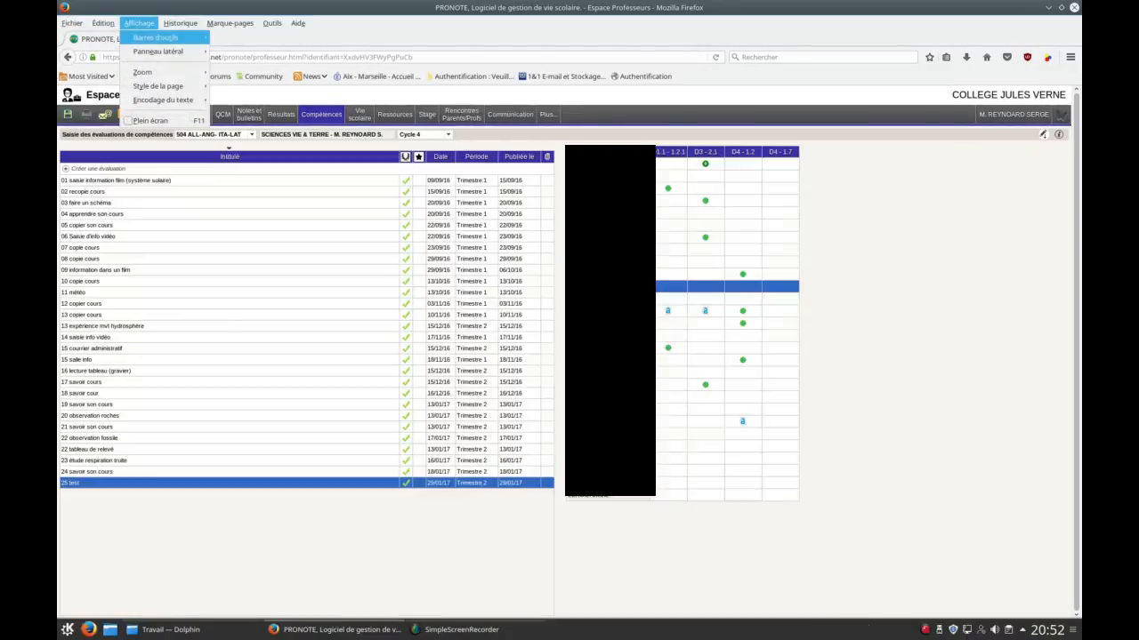
{"action": "key", "text": "Escape"}
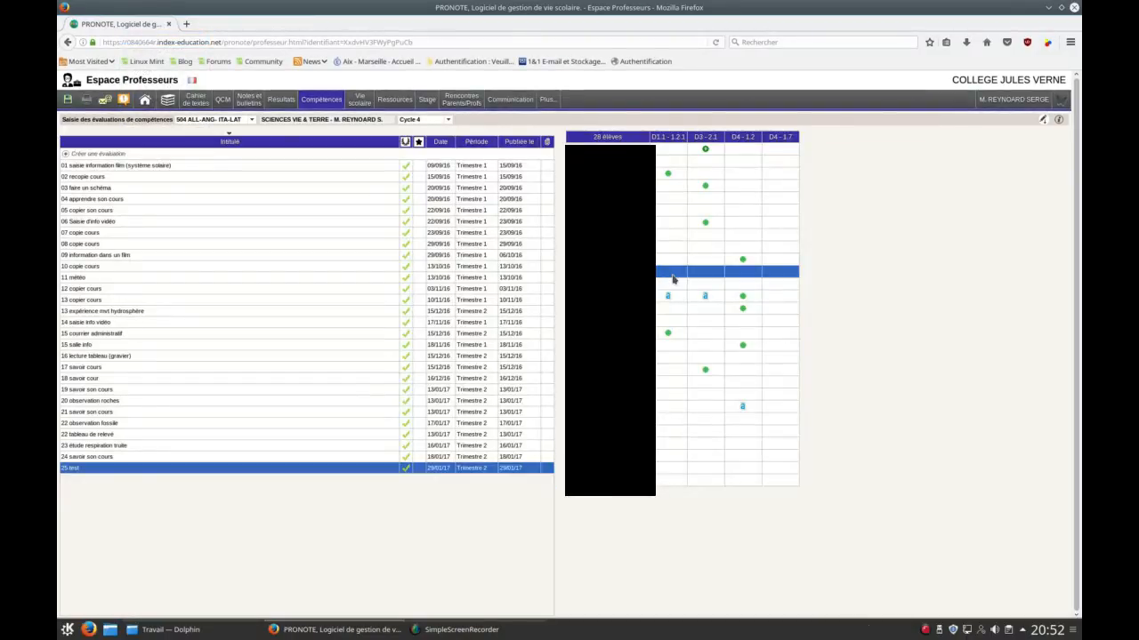
{"action": "left_click", "coordinate": [673, 279]}
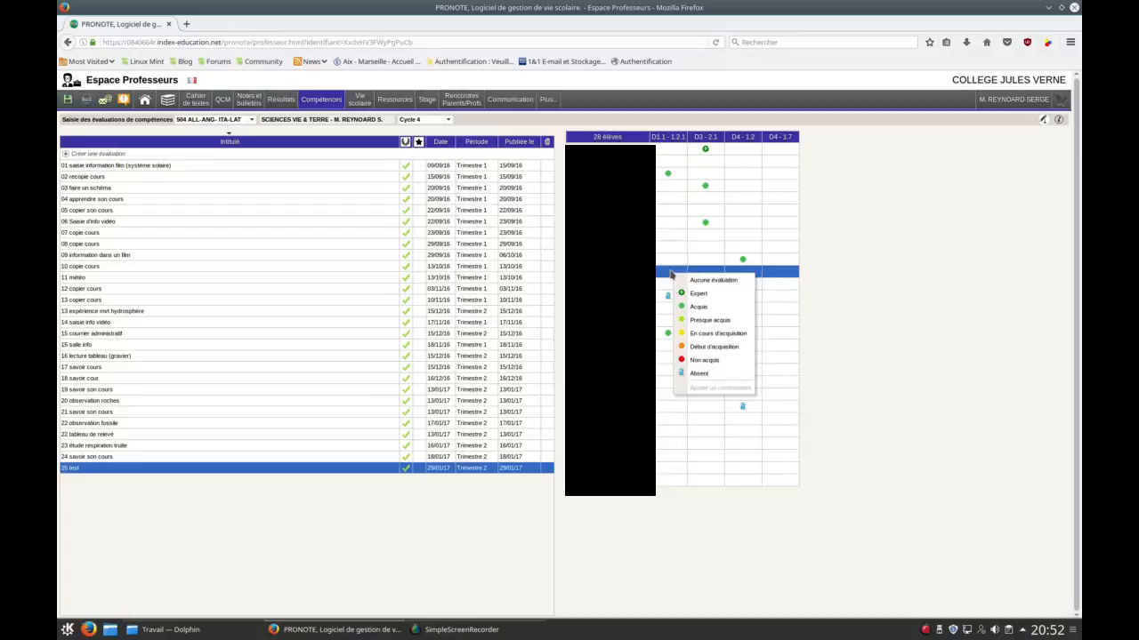
{"action": "left_click", "coordinate": [707, 373]}
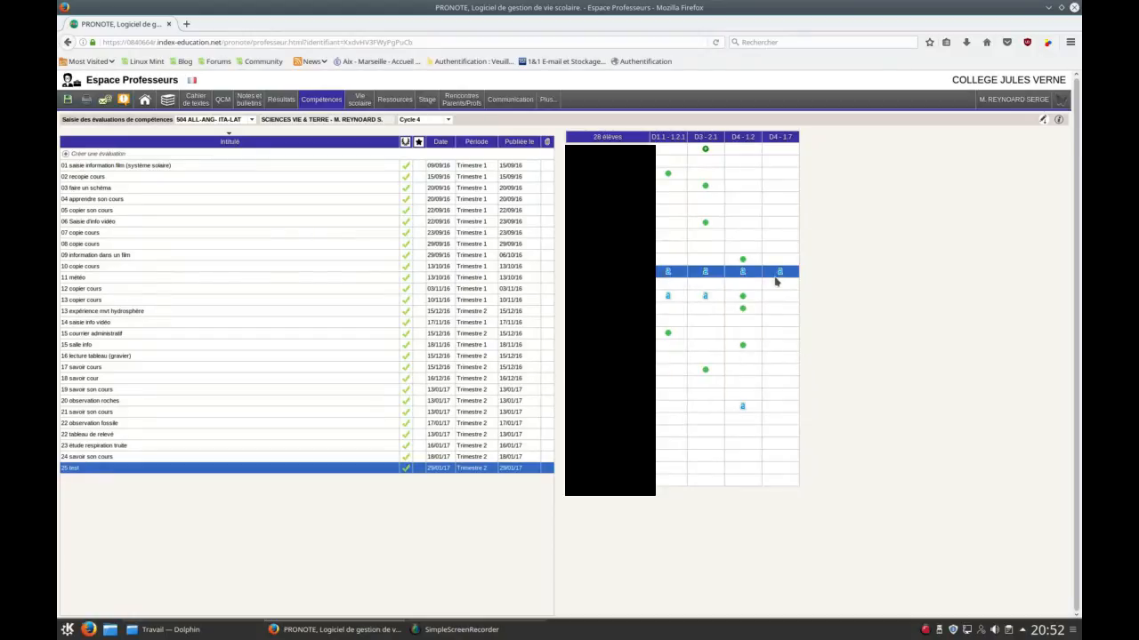
{"action": "left_click", "coordinate": [768, 337]}
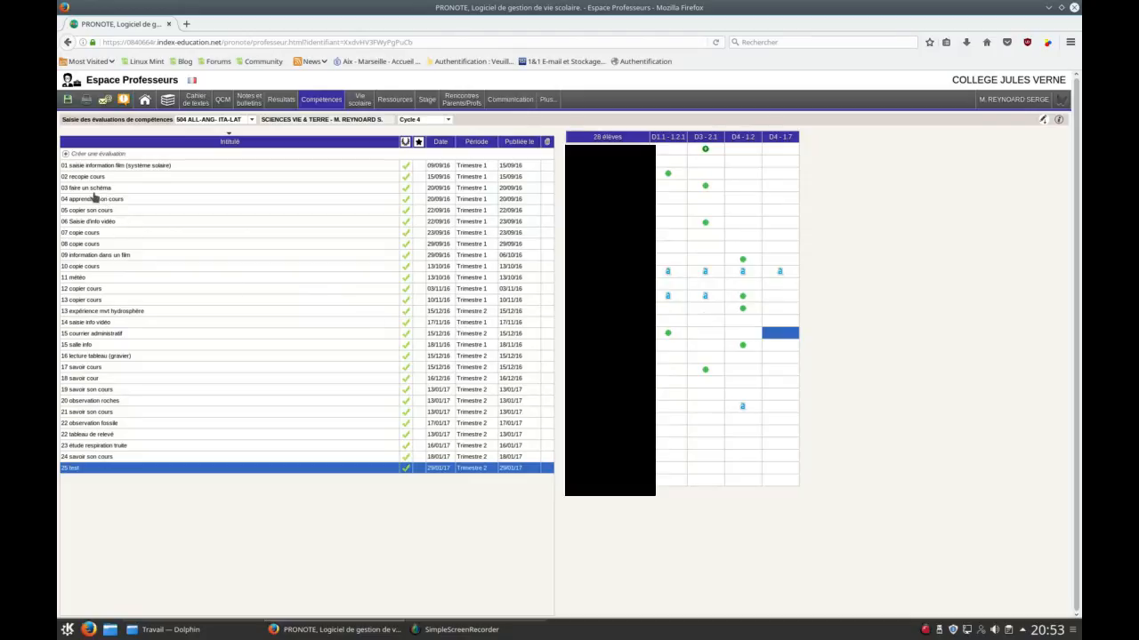
{"action": "left_click", "coordinate": [67, 104]}
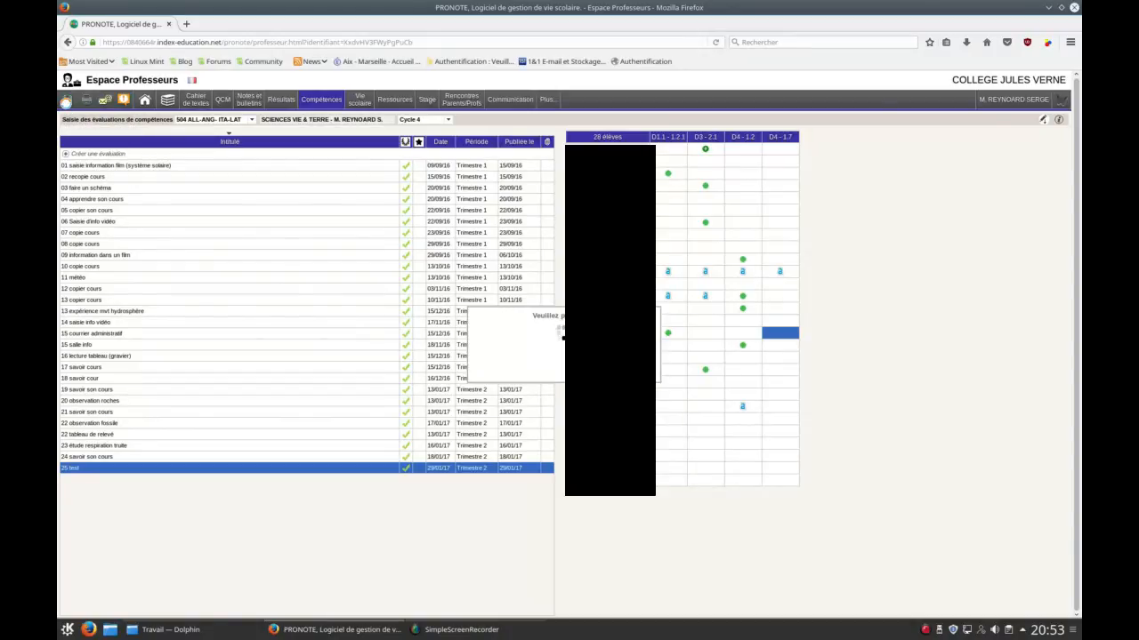
{"action": "mouse_move", "coordinate": [760, 145]}
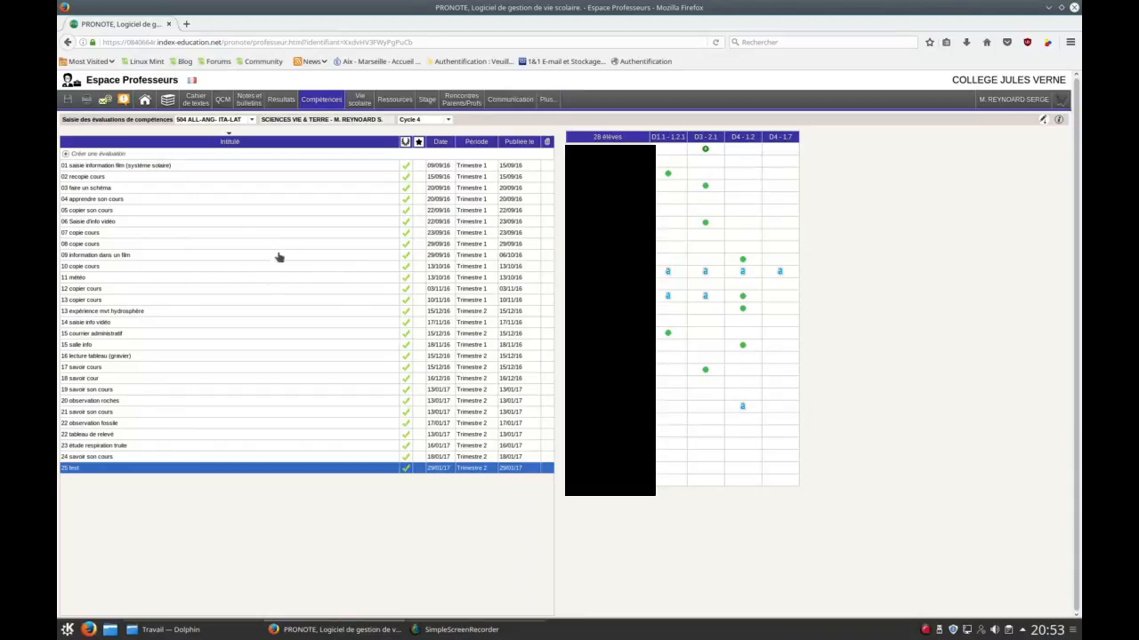
- Display the competency Bulletin of class 504 ALL-ANG- ITA-LAT for Trimestre 2
{"action": "mouse_move", "coordinate": [324, 102]}
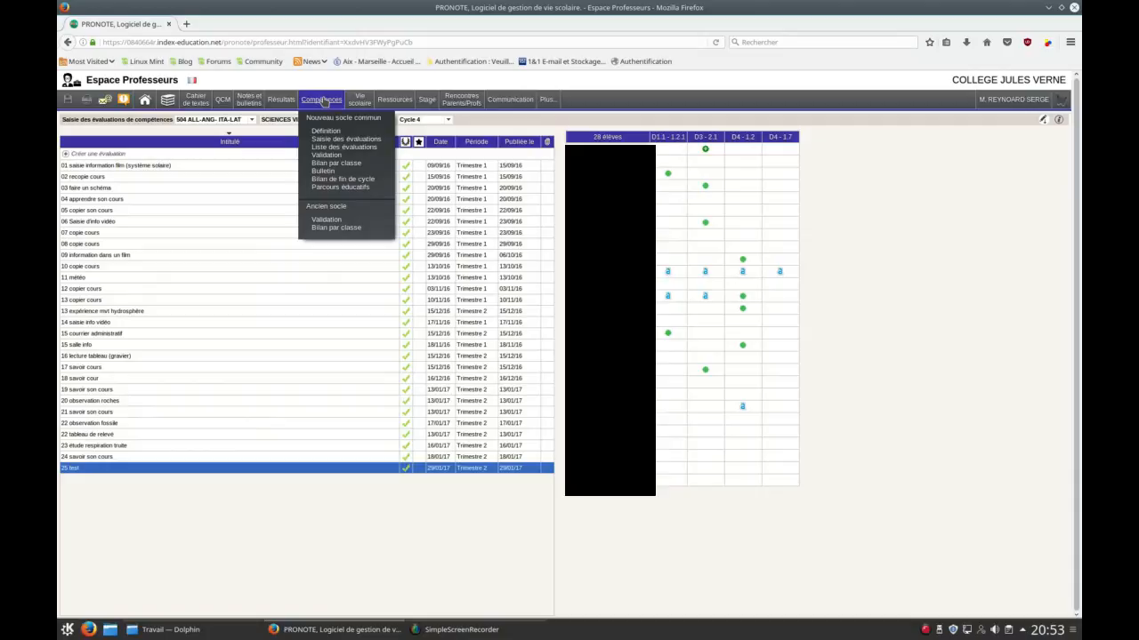
{"action": "left_click", "coordinate": [330, 172]}
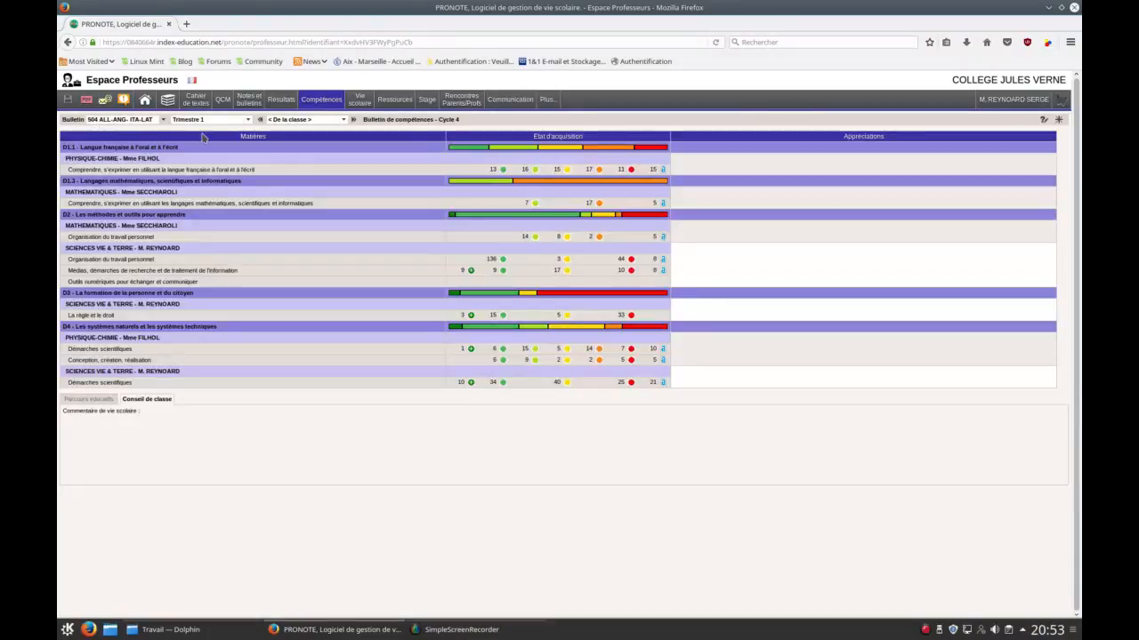
{"action": "left_click", "coordinate": [209, 119]}
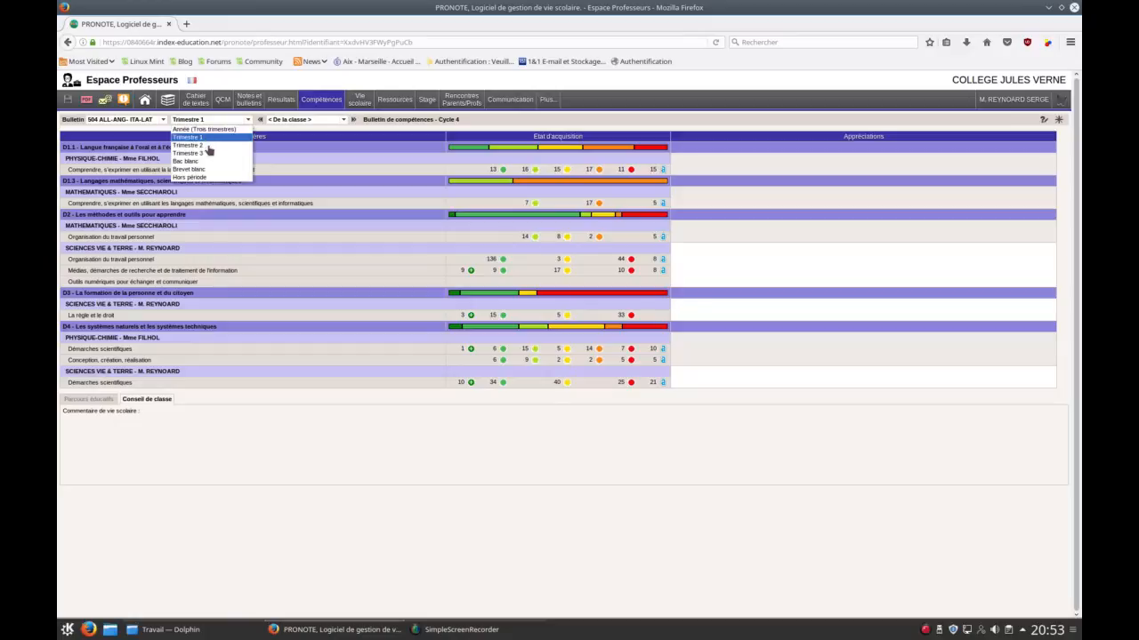
{"action": "left_click", "coordinate": [209, 145]}
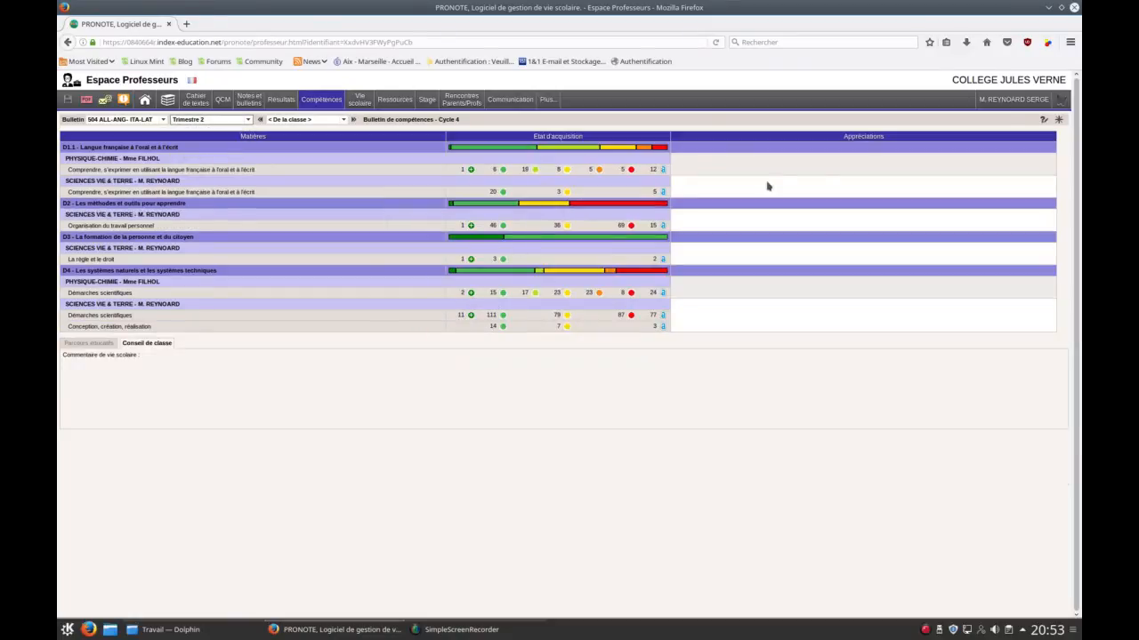
- Display one student's bulletin and view the evaluation details behind the Démarches scientifiques levels in SCIENCES VIE & TERRE under D4
{"action": "left_click", "coordinate": [303, 119]}
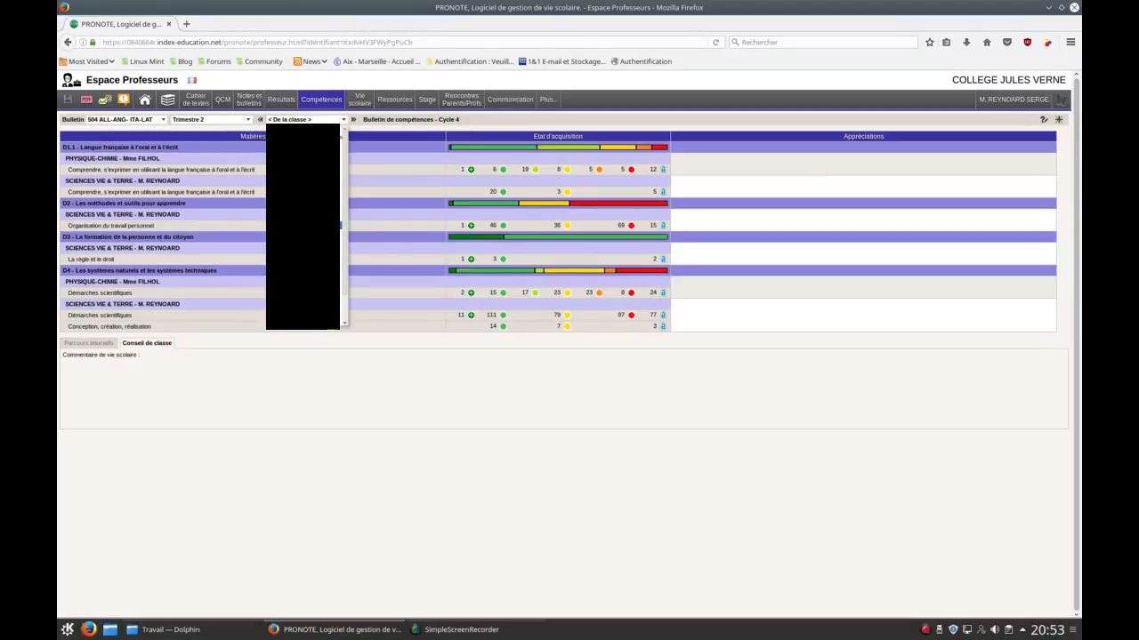
{"action": "left_click", "coordinate": [303, 233]}
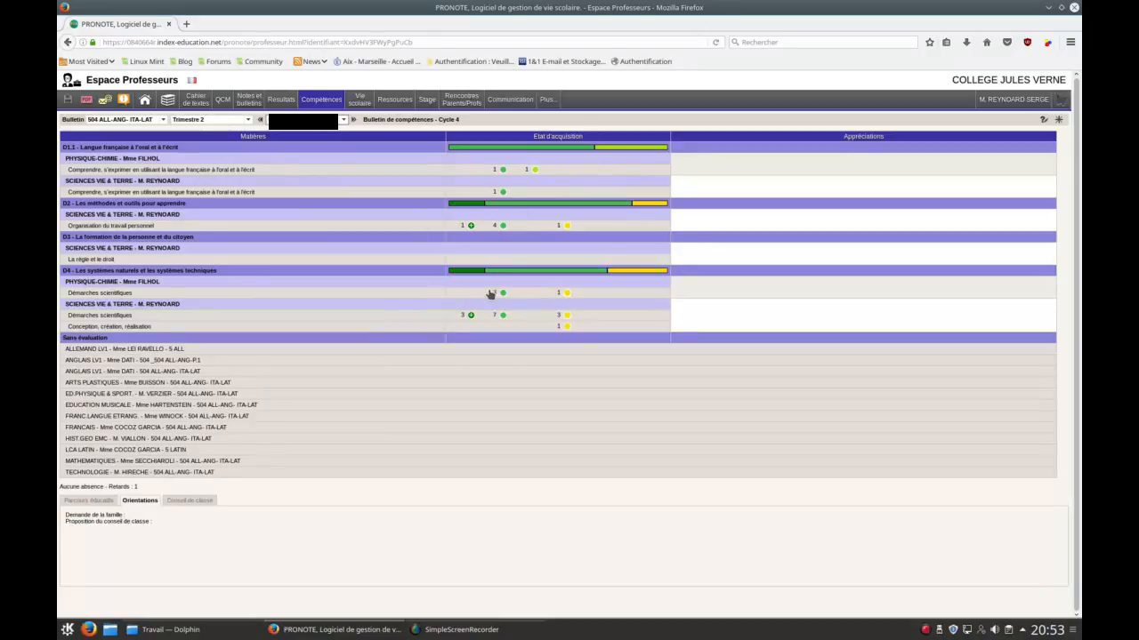
{"action": "left_click", "coordinate": [496, 318]}
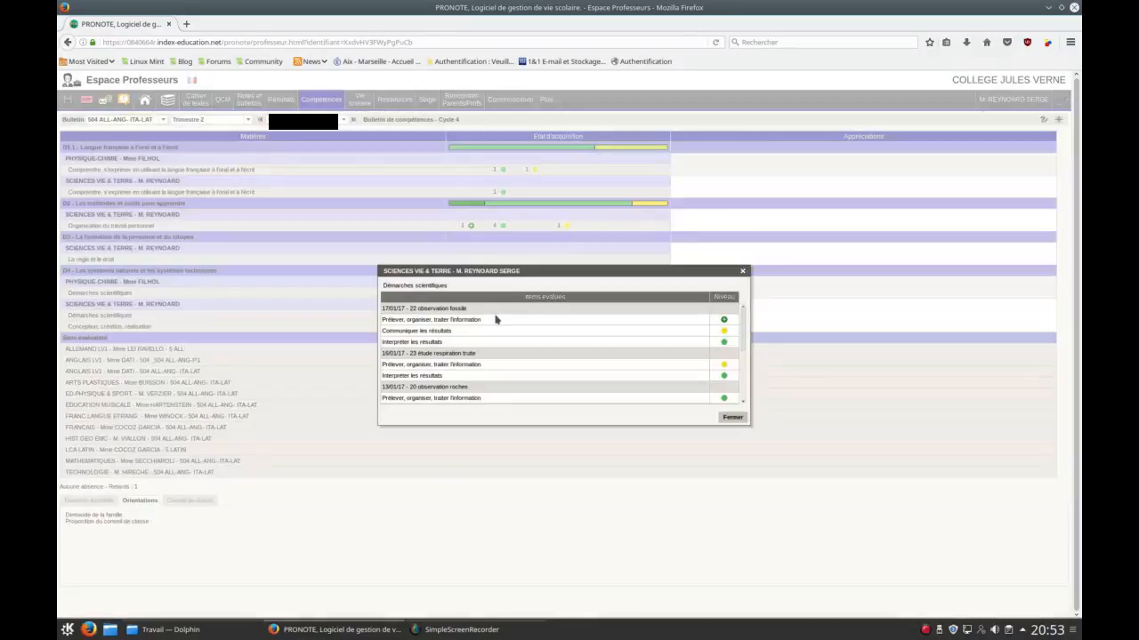
- Examine the evaluated items and levels listed for Démarches scientifiques in SCIENCES VIE & TERRE and close the evaluation details
{"action": "left_click_drag", "start_coordinate": [580, 271], "coordinate": [555, 238]}
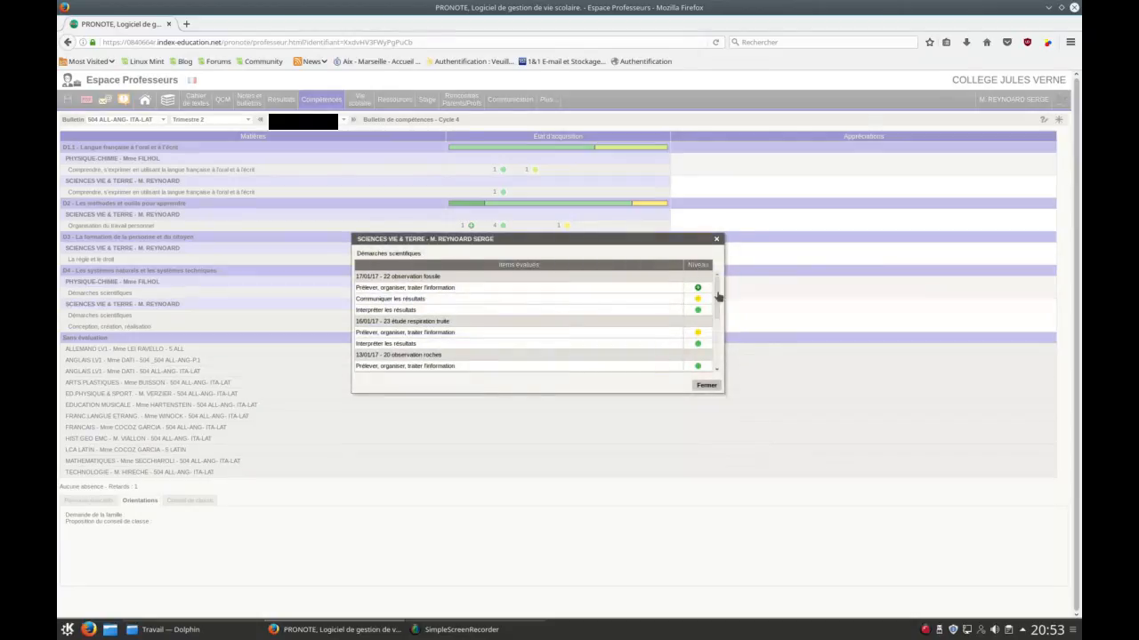
{"action": "left_click_drag", "start_coordinate": [719, 296], "coordinate": [729, 273]}
{"action": "left_click", "coordinate": [705, 386]}
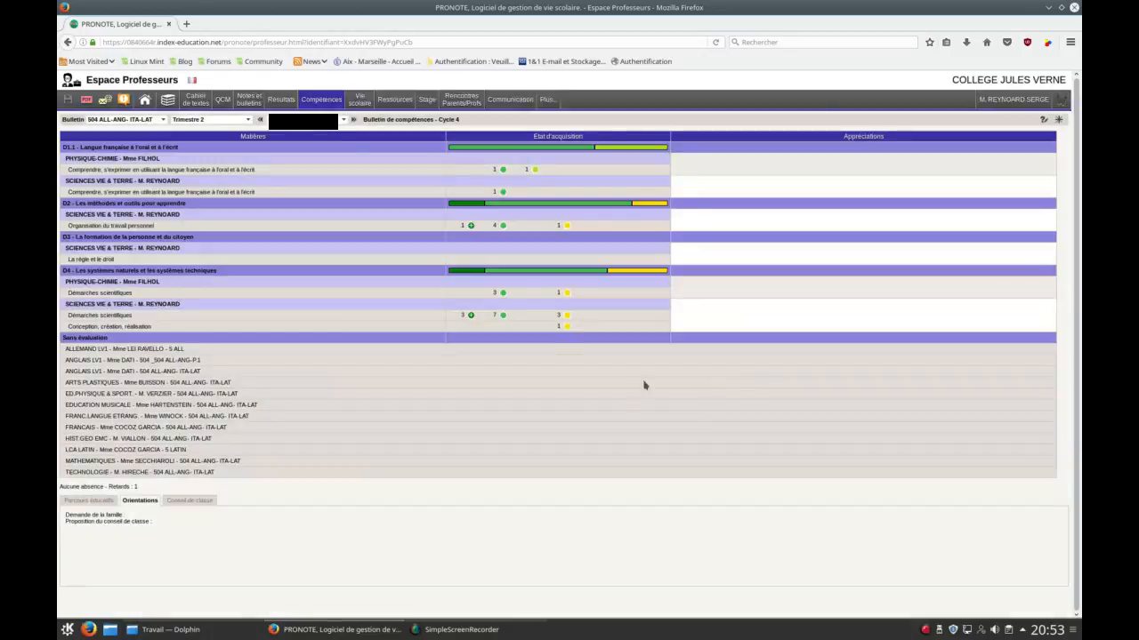
- Delete the evaluation "25 test" from the Saisie des évaluations list of class 504 ALL-ANG- ITA-LAT and save the change
{"action": "left_click", "coordinate": [339, 101]}
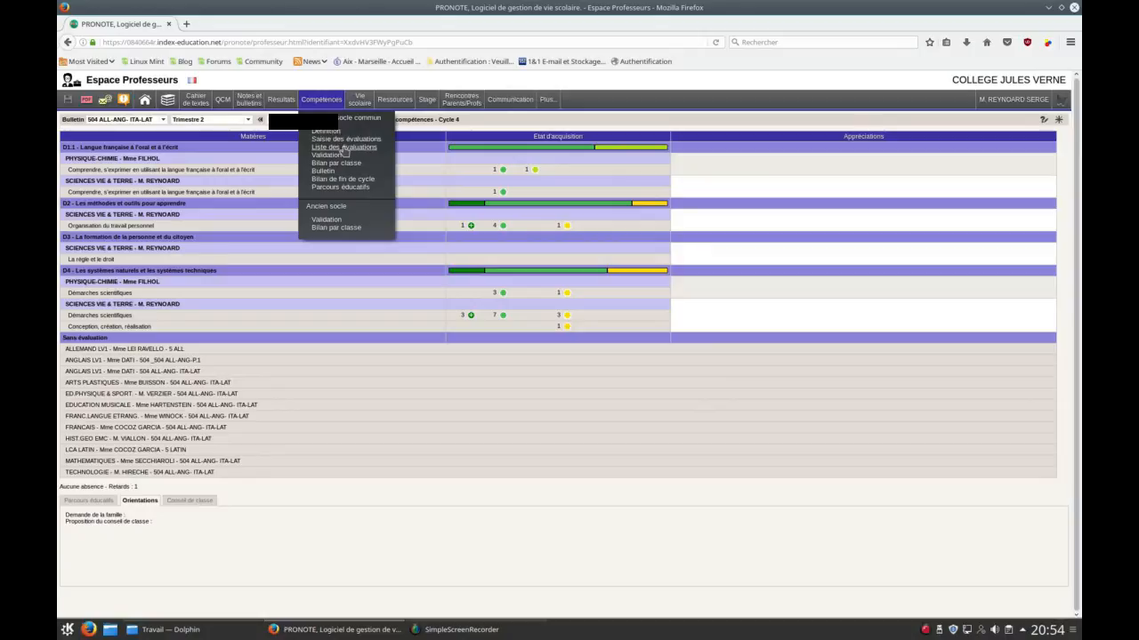
{"action": "left_click", "coordinate": [344, 139]}
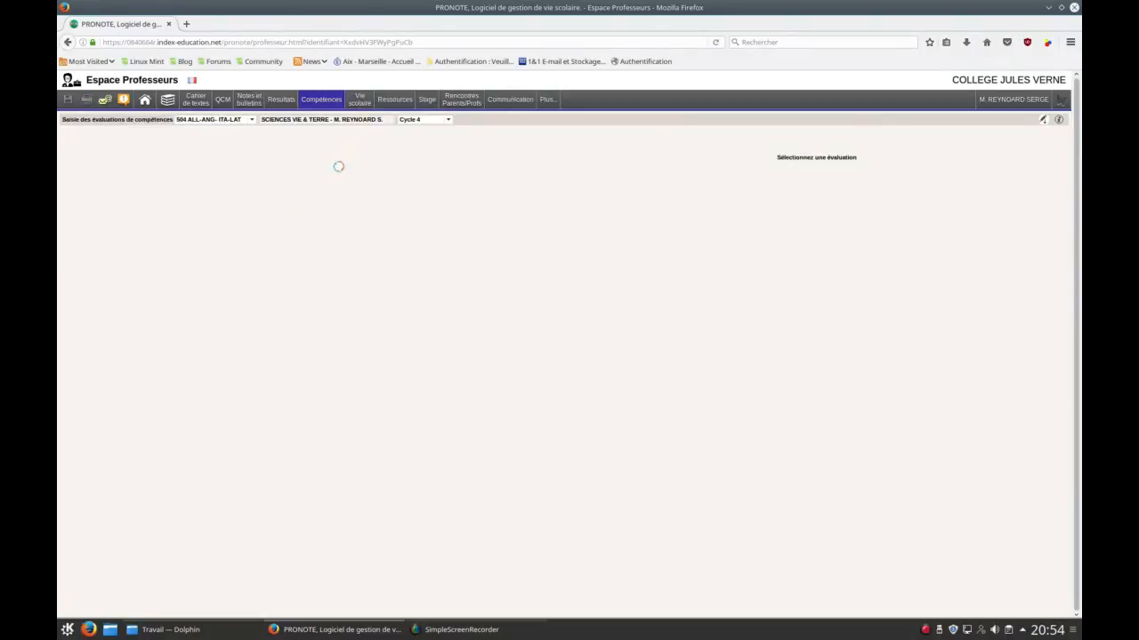
{"action": "right_click", "coordinate": [97, 469]}
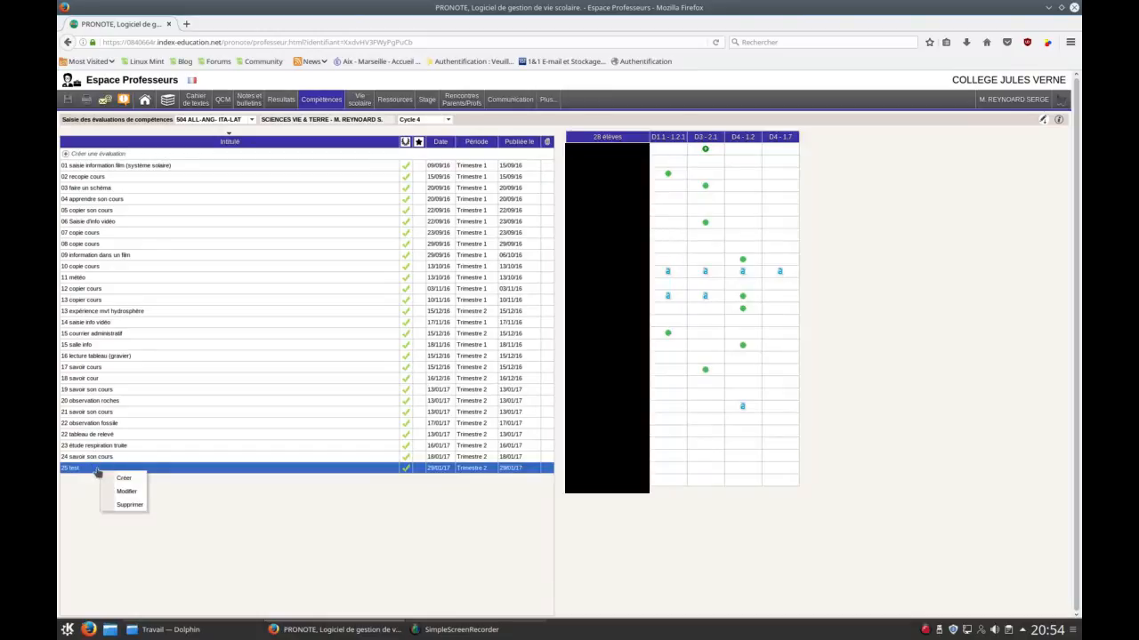
{"action": "left_click", "coordinate": [128, 505]}
{"action": "left_click", "coordinate": [606, 388]}
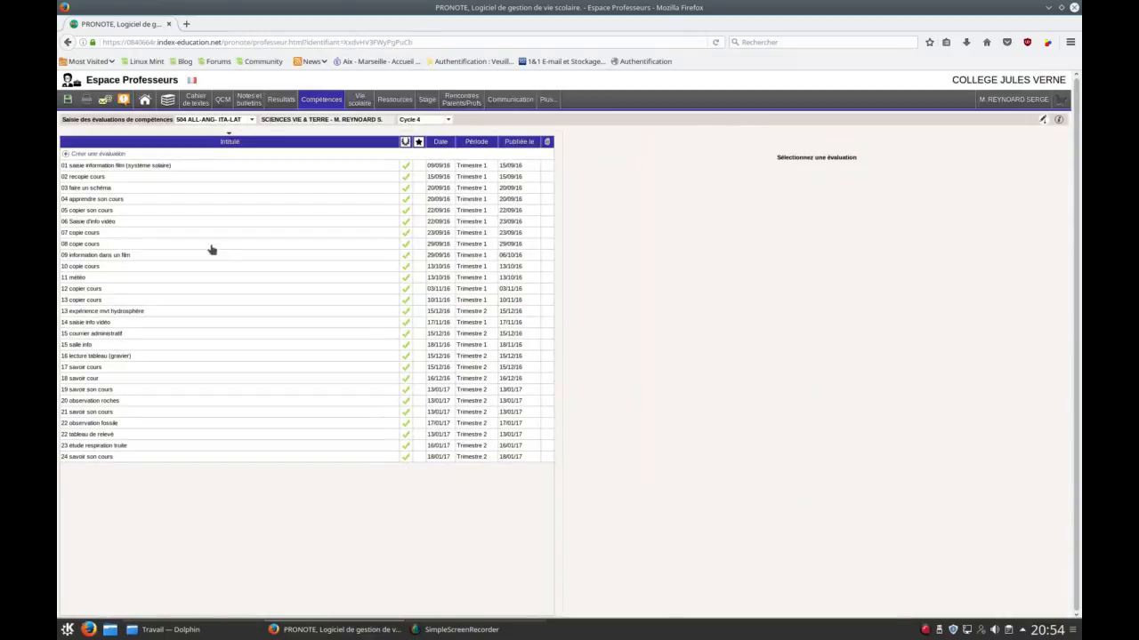
{"action": "left_click", "coordinate": [68, 103]}
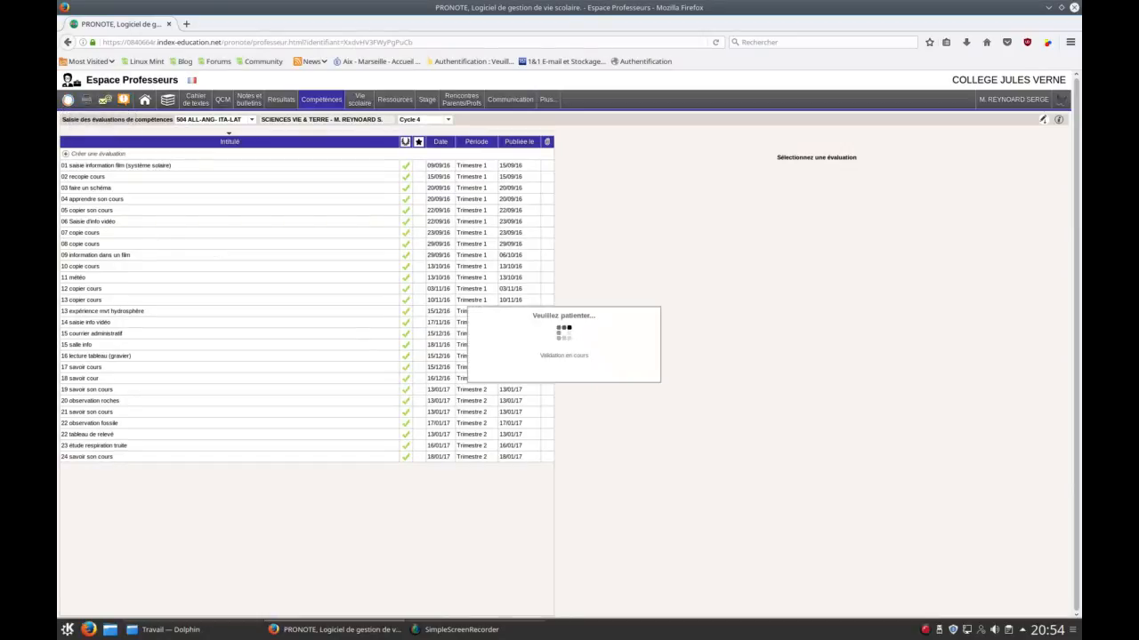